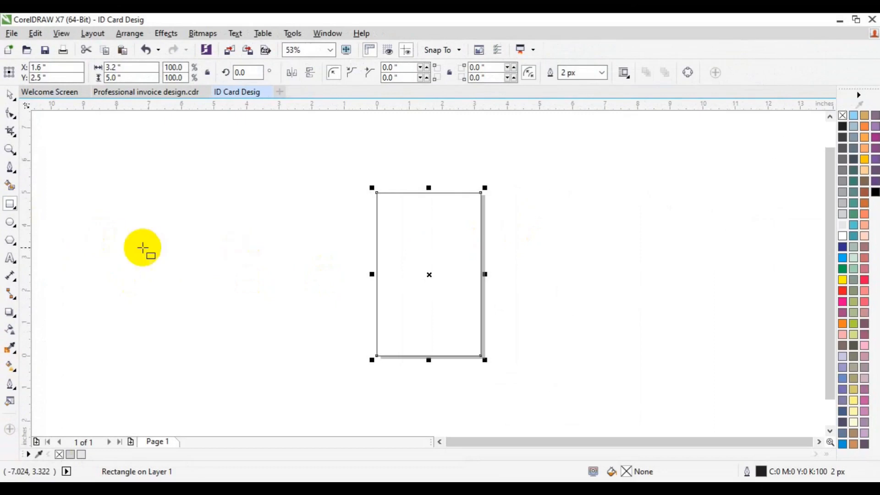
# - Draw a rectangle about 4.02 by 0.95 inches over the card's top-left corner and a circle about 1.56 inches wide below its right end
pyautogui.moveTo(323, 181); pyautogui.dragTo(455, 212)
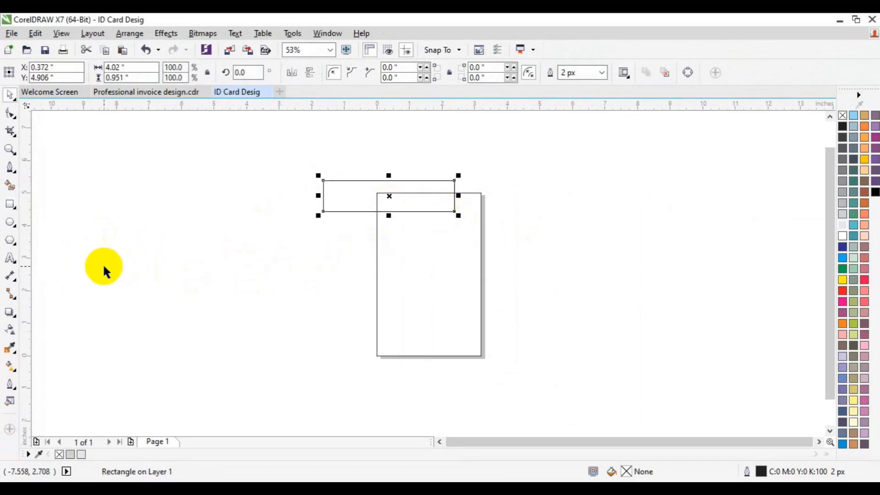
pyautogui.click(10, 222)
pyautogui.moveTo(422, 206); pyautogui.dragTo(450, 256)
# - Align the circle's top with the top edge of the card
pyautogui.press('space')
pyautogui.keyDown('shift'); pyautogui.click(432, 270); pyautogui.keyUp('shift')
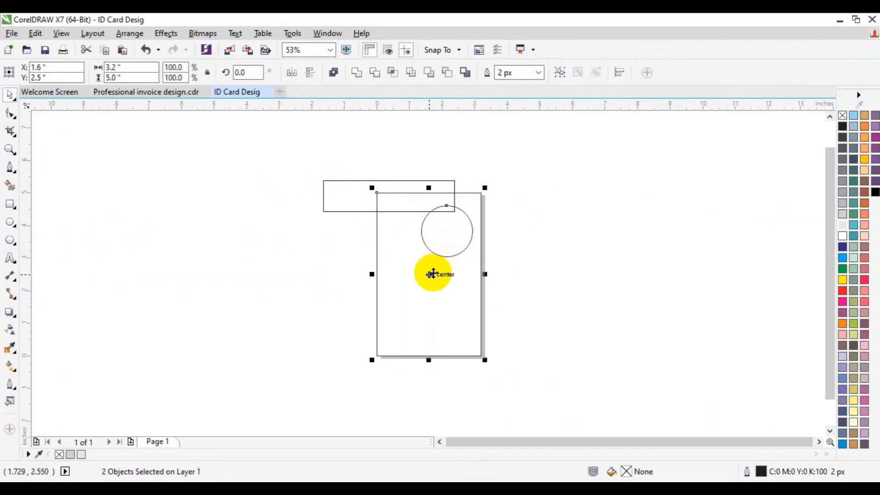
pyautogui.press('t')
pyautogui.click(528, 285)
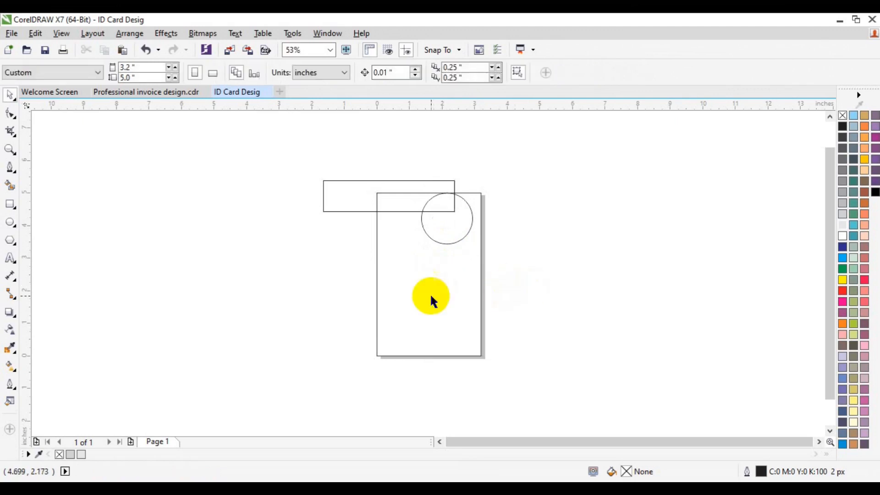
# - Draw a vertical line about 4.4 inches long through the middle of the circle with the Pen tool
pyautogui.click(10, 167)
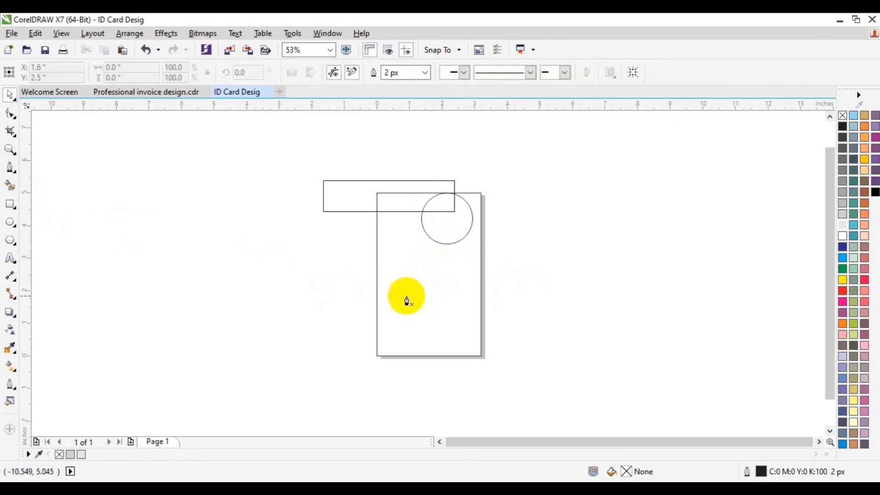
pyautogui.click(446, 282)
pyautogui.click(446, 138)
pyautogui.press('space')
# - Center the vertical line horizontally on the circle and move both left on the card
pyautogui.click(546, 193)
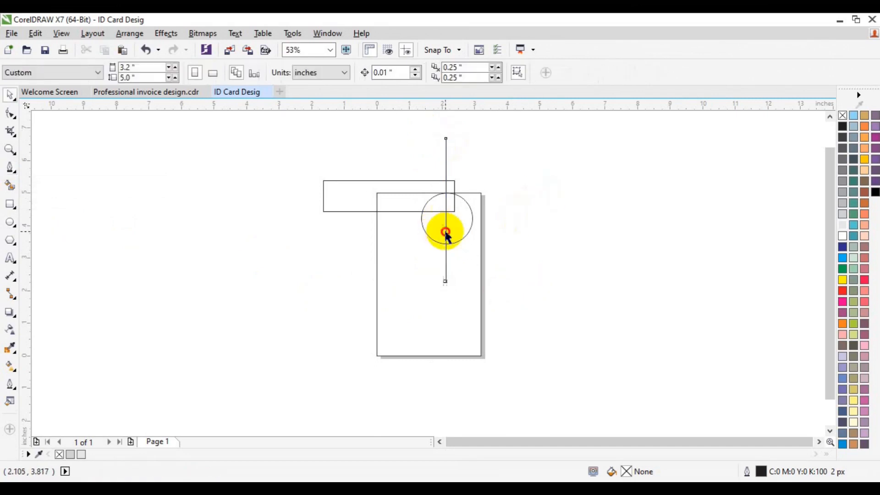
pyautogui.click(446, 236)
pyautogui.keyDown('shift'); pyautogui.click(466, 232); pyautogui.keyUp('shift')
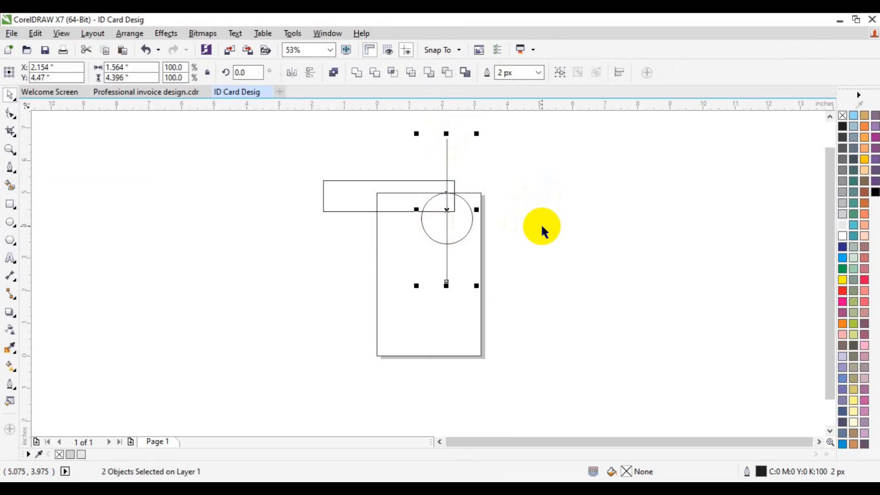
pyautogui.moveTo(447, 209); pyautogui.dragTo(426, 213)
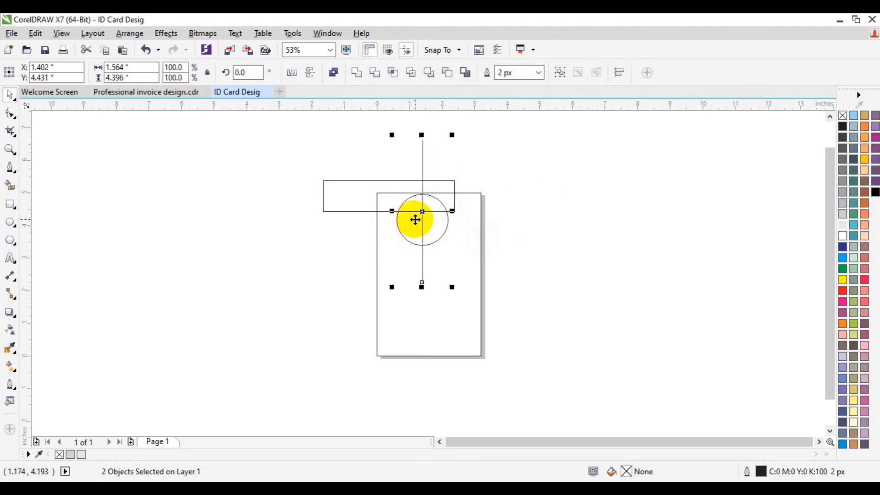
# - Group the circle with its vertical line and align the circle's top to the card's top edge, undoing the wrong alignment
pyautogui.hotkey('ctrl', 'g')
pyautogui.keyDown('shift'); pyautogui.click(466, 228); pyautogui.keyUp('shift')
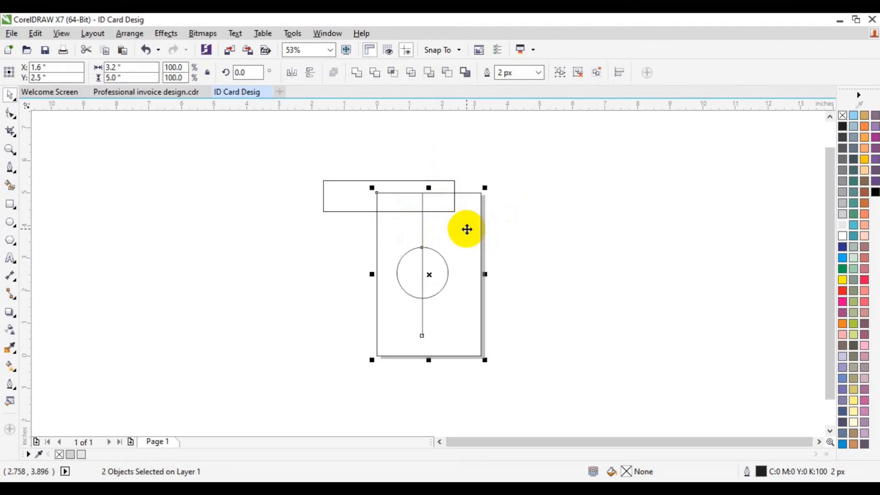
pyautogui.hotkey('ctrl', 'z')
pyautogui.click(518, 202)
pyautogui.click(422, 219)
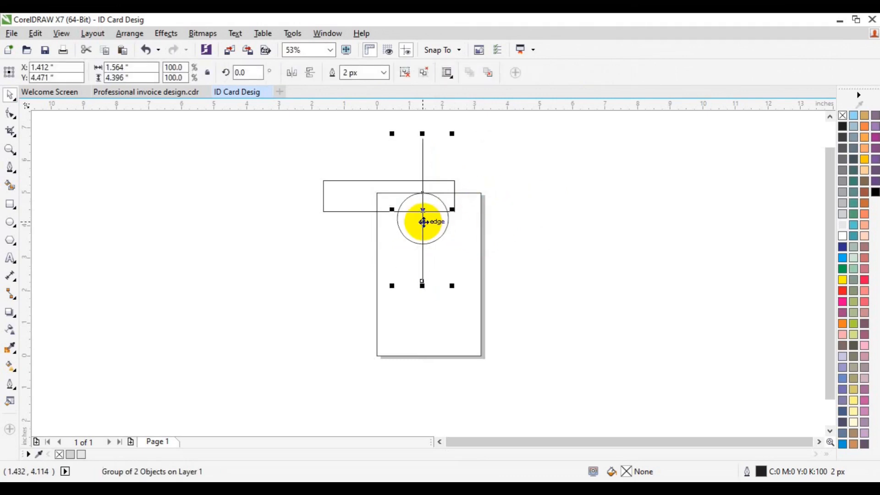
# - Ungroup the circle and vertical line and move both into the empty area right of the card
pyautogui.click(467, 240)
pyautogui.click(385, 208)
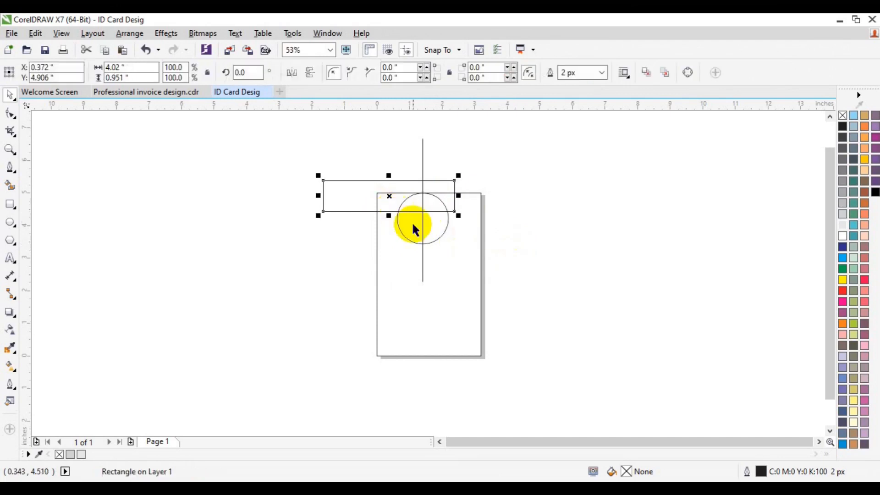
pyautogui.click(424, 227)
pyautogui.click(406, 75)
pyautogui.click(572, 186)
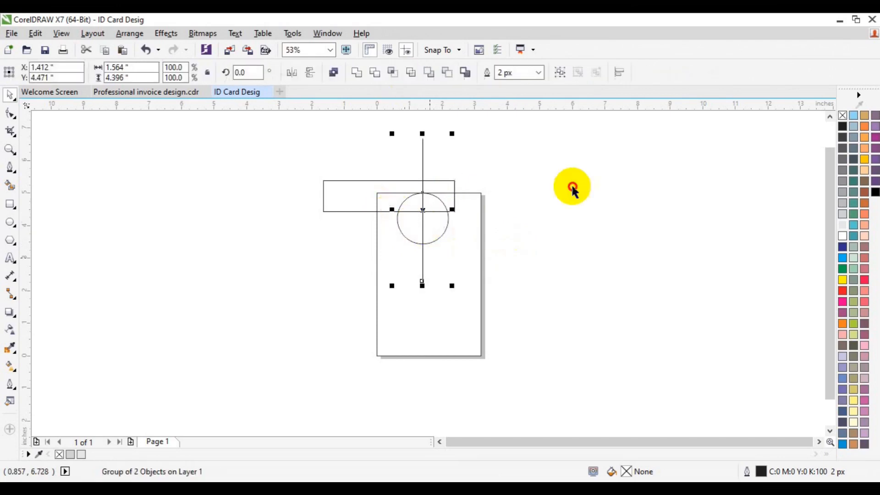
pyautogui.click(422, 240)
pyautogui.keyDown('shift'); pyautogui.click(439, 235); pyautogui.keyUp('shift')
pyautogui.moveTo(439, 235); pyautogui.dragTo(564, 243)
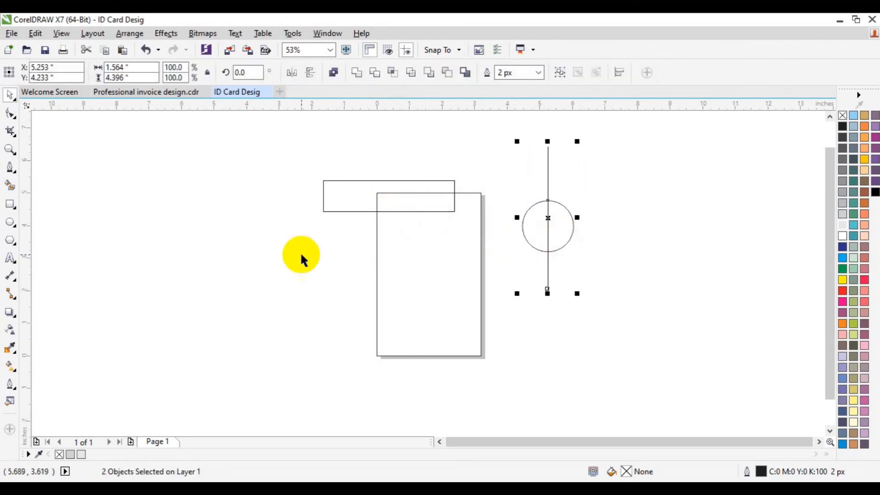
# - Create a black half circle from the circle's right half with Smart Fill and align it to the card's top edge near the middle
pyautogui.click(14, 185)
pyautogui.click(568, 233)
pyautogui.moveTo(567, 228); pyautogui.dragTo(436, 218)
pyautogui.keyDown('shift'); pyautogui.click(480, 216); pyautogui.keyUp('shift')
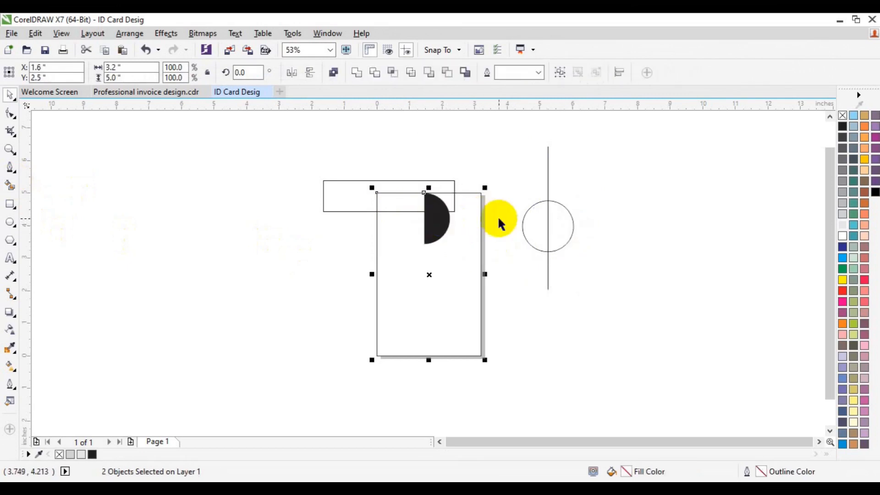
pyautogui.click(620, 260)
pyautogui.click(432, 234)
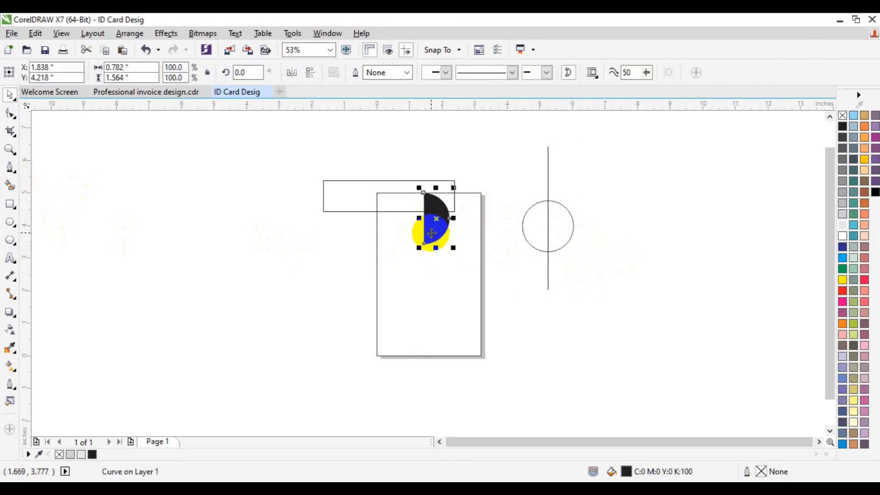
# - Move the full circle onto the card's bottom edge and enlarge it to about 1.8 inches in diameter
pyautogui.click(570, 229)
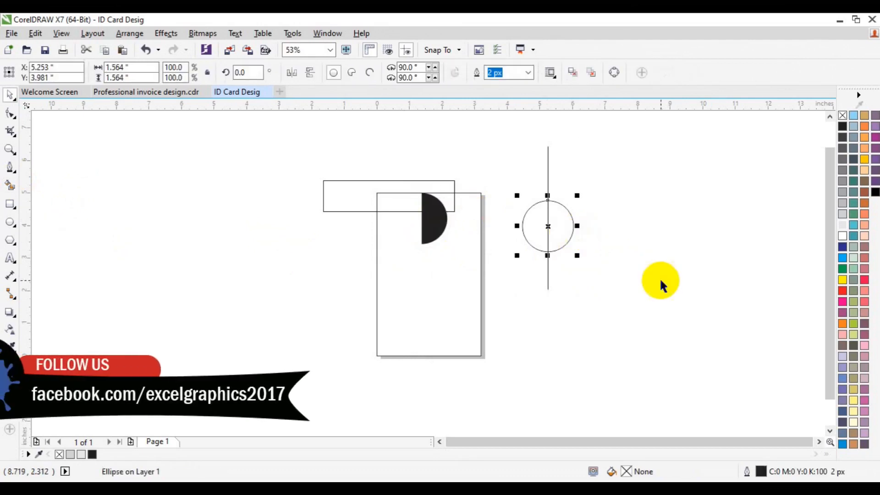
pyautogui.click(659, 279)
pyautogui.moveTo(556, 232); pyautogui.dragTo(494, 381)
pyautogui.moveTo(458, 352); pyautogui.dragTo(442, 350)
pyautogui.click(128, 306)
# - Draw a rectangle about 2.28 by 3.17 inches over the card's lower-right edge and position it overlapping the large circle's right side
pyautogui.click(9, 207)
pyautogui.moveTo(470, 269); pyautogui.dragTo(545, 372)
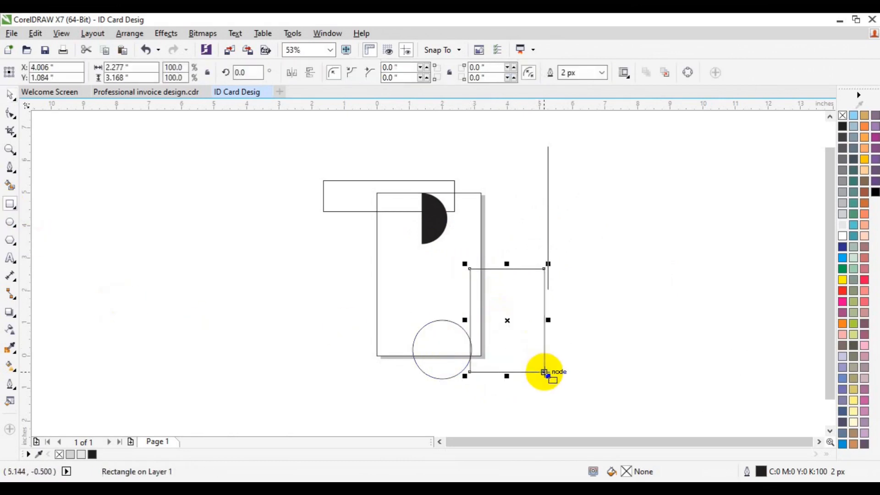
pyautogui.press('Left')
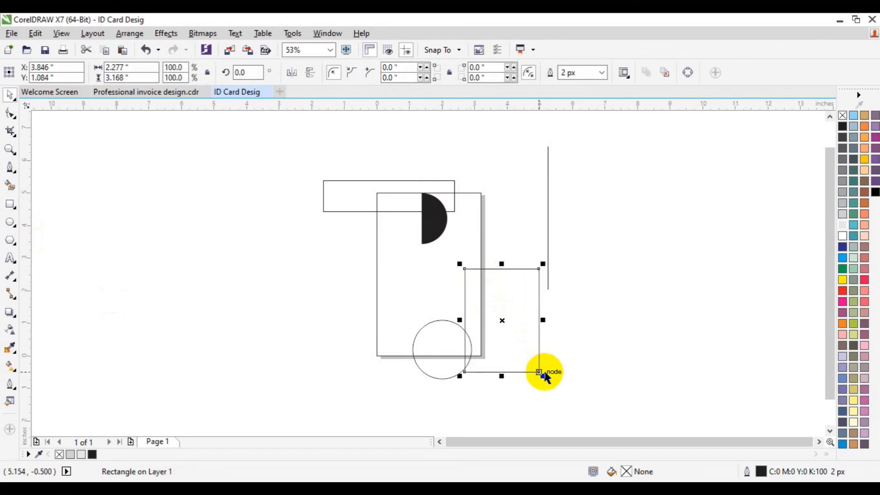
pyautogui.keyDown('shift'); pyautogui.click(442, 367); pyautogui.keyUp('shift')
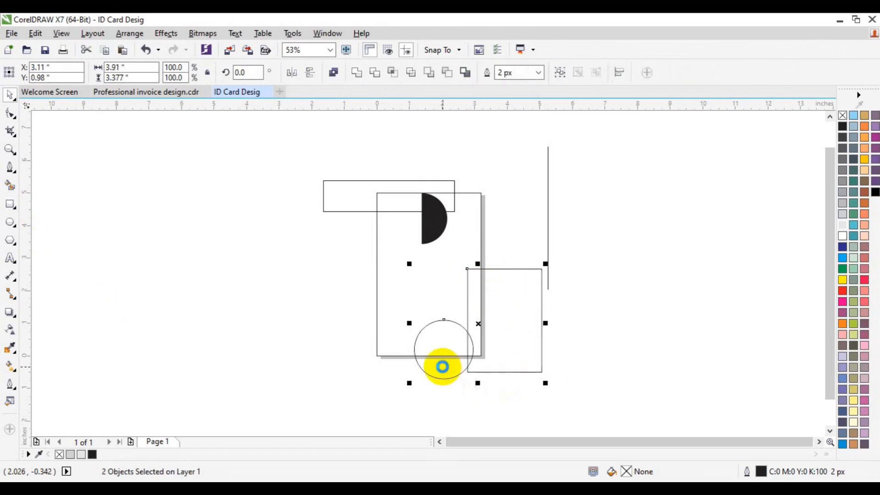
pyautogui.click(611, 360)
pyautogui.click(523, 332)
pyautogui.moveTo(524, 334); pyautogui.dragTo(524, 334)
# - Draw a four-sided polygon on the card's left edge and shrink the diamond to about 1.16 inches wide
pyautogui.click(9, 242)
pyautogui.click(360, 69)
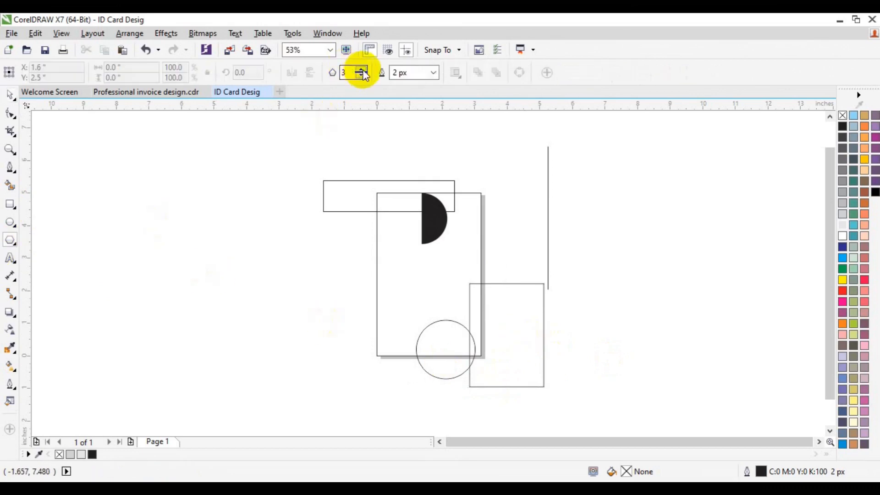
pyautogui.moveTo(208, 238); pyautogui.dragTo(377, 289)
pyautogui.press('space')
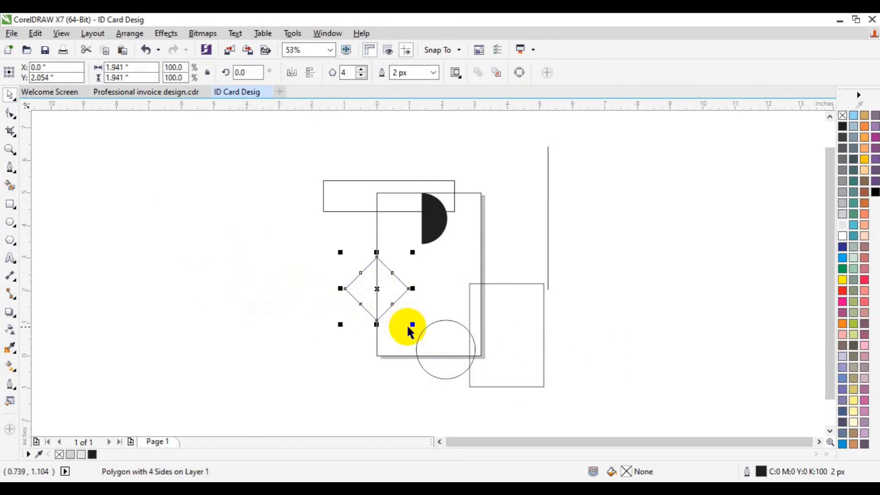
pyautogui.moveTo(413, 324); pyautogui.dragTo(388, 292)
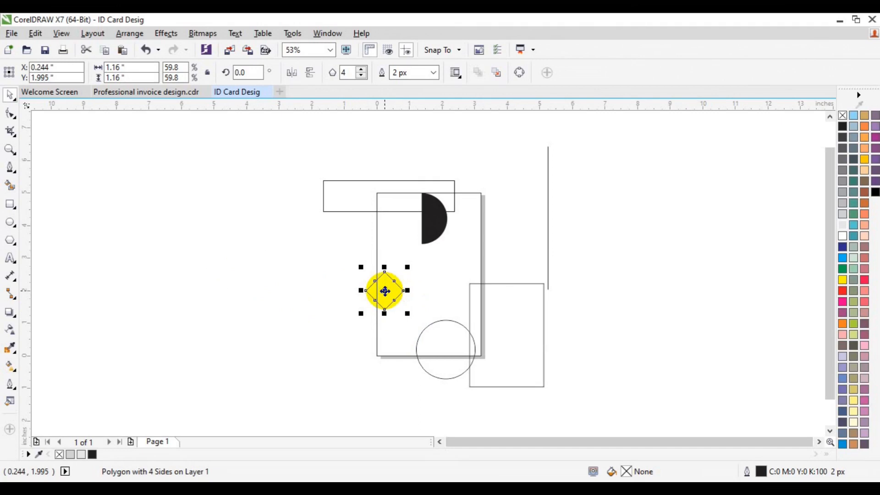
# - Copy the large circle to the card's left edge below the diamond and shrink the copy to about 1.09 inches
pyautogui.click(433, 356)
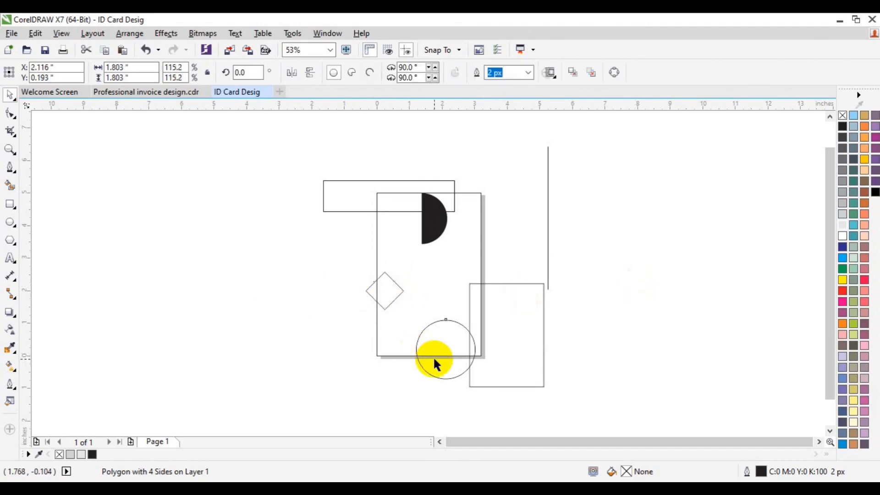
pyautogui.moveTo(435, 360); pyautogui.dragTo(360, 336)
pyautogui.moveTo(413, 349)
pyautogui.mouseDown()
pyautogui.moveTo(398, 344)
pyautogui.moveTo(404, 349)
pyautogui.mouseUp()
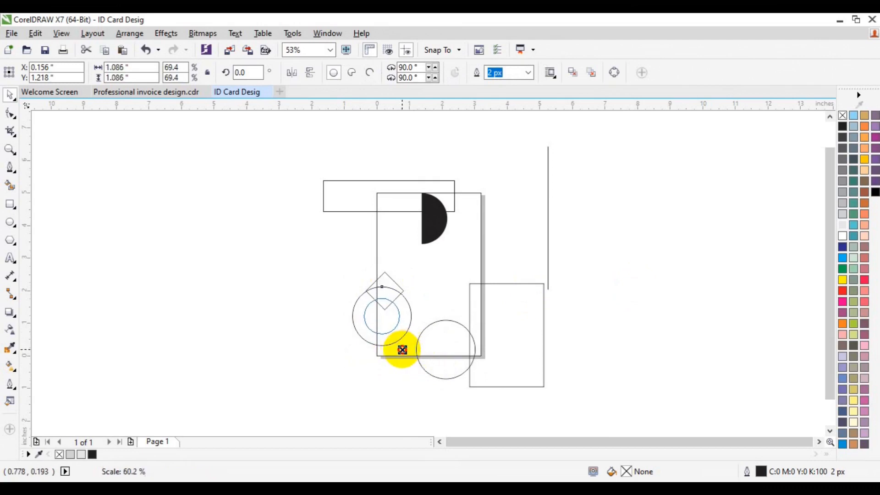
# - Delete the leftover vertical line right of the card and save the document
pyautogui.click(606, 324)
pyautogui.click(548, 243)
pyautogui.press('Delete')
pyautogui.hotkey('ctrl', 's')
# - Move the half circle off the card and replace the top rectangle with a Smart Fill shape of its part inside the card
pyautogui.click(436, 220)
pyautogui.moveTo(436, 219); pyautogui.dragTo(547, 197)
pyautogui.click(10, 186)
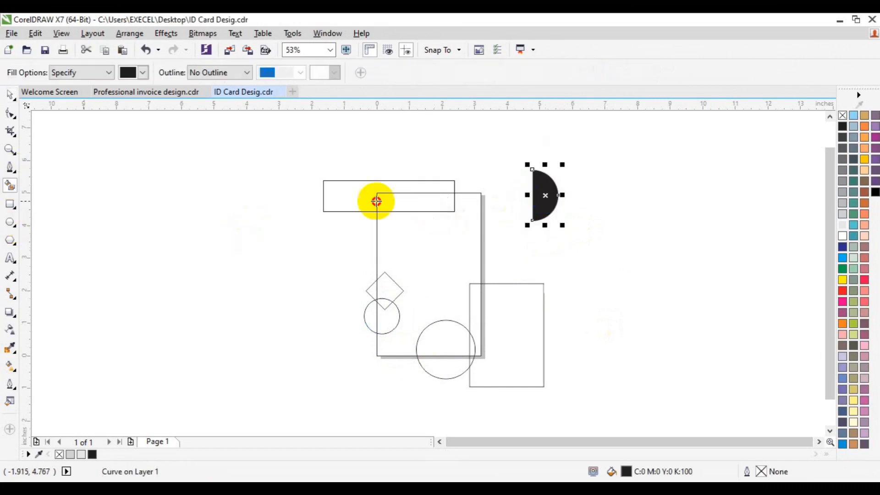
pyautogui.click(389, 201)
pyautogui.press('space')
pyautogui.click(356, 203)
pyautogui.press('Delete')
# - Move the black half circle back onto the top bar and align it with the bar's top edge
pyautogui.moveTo(555, 191); pyautogui.dragTo(445, 228)
pyautogui.keyDown('shift'); pyautogui.click(452, 207); pyautogui.keyUp('shift')
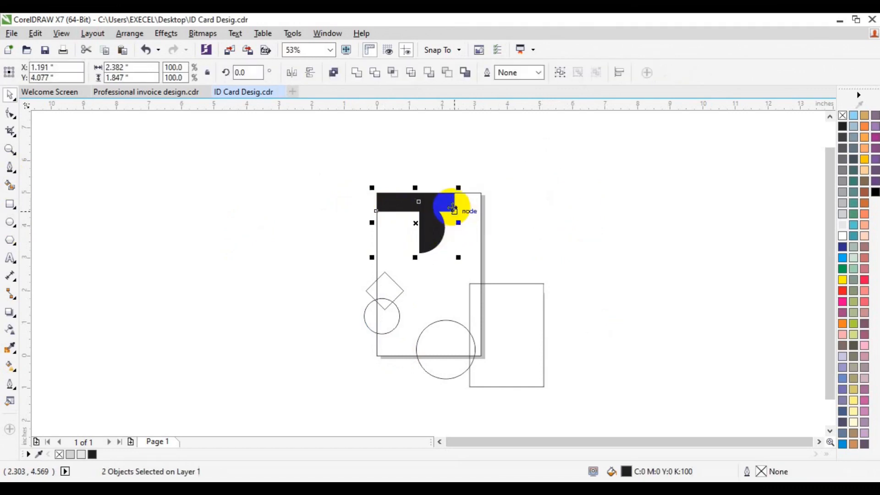
pyautogui.click(560, 201)
# - Fill the top bar with a light green shade
pyautogui.click(457, 198)
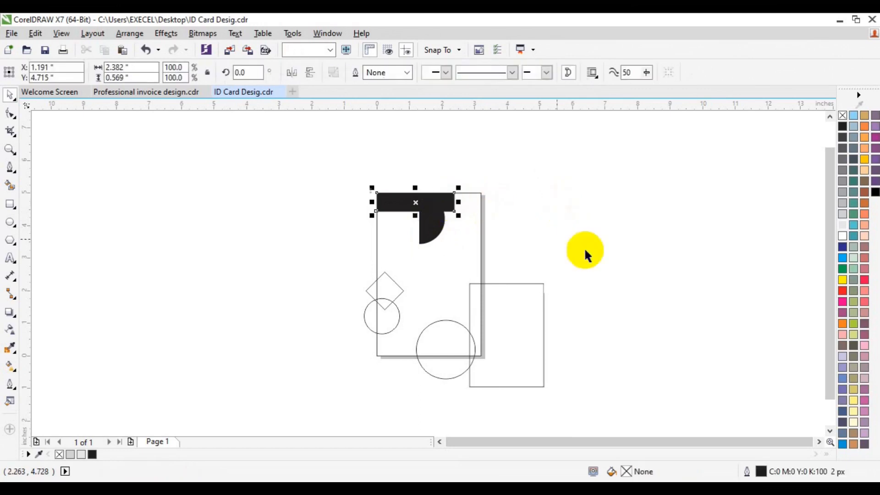
pyautogui.click(842, 269)
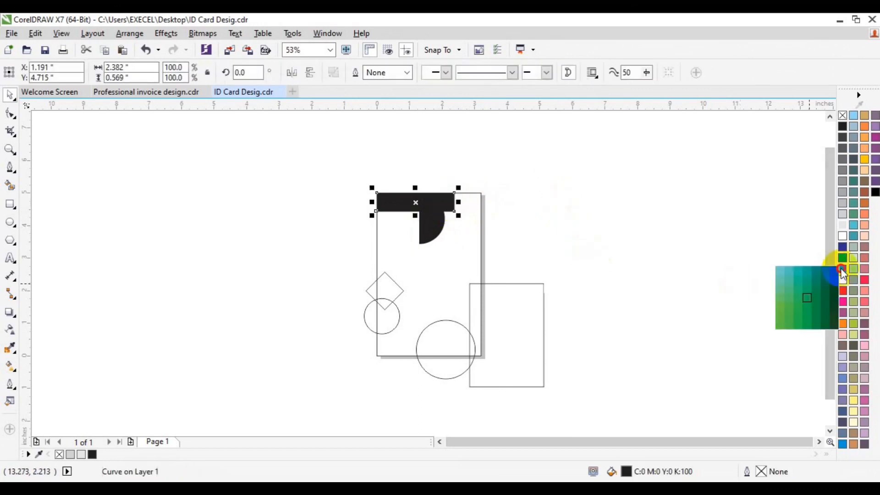
pyautogui.click(786, 307)
# - Bring the black half circle in front of the green bar
pyautogui.click(436, 230)
pyautogui.rightClick(435, 231)
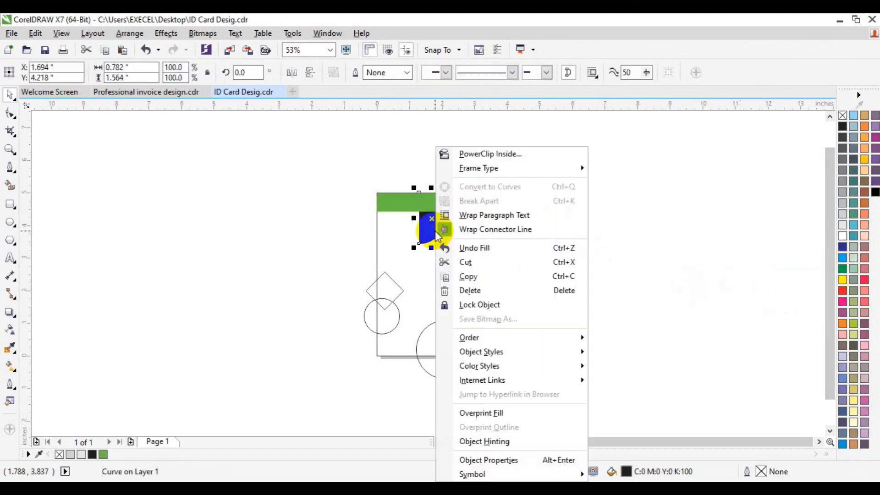
pyautogui.click(672, 288)
pyautogui.click(672, 288)
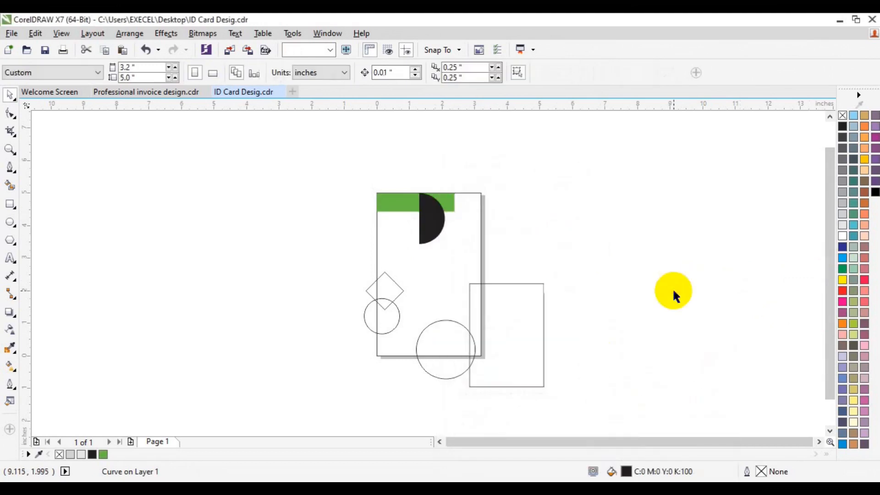
# - Move the small circle off the card to the empty area left of its lower corner
pyautogui.click(390, 292)
pyautogui.click(387, 328)
pyautogui.moveTo(386, 328); pyautogui.dragTo(324, 359)
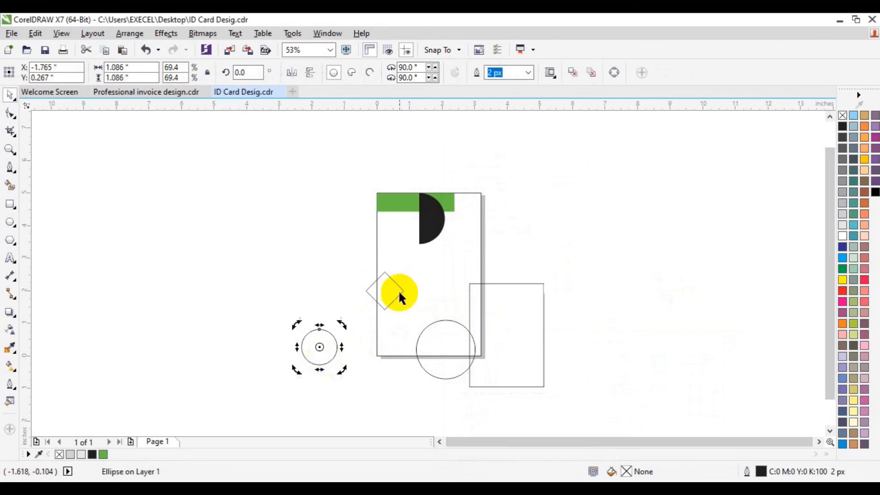
# - Replace the diamond with a Smart Fill shape of its part inside the card, colored the same green as the top bar
pyautogui.click(10, 185)
pyautogui.click(385, 290)
pyautogui.press('space')
pyautogui.click(369, 295)
pyautogui.press('Delete')
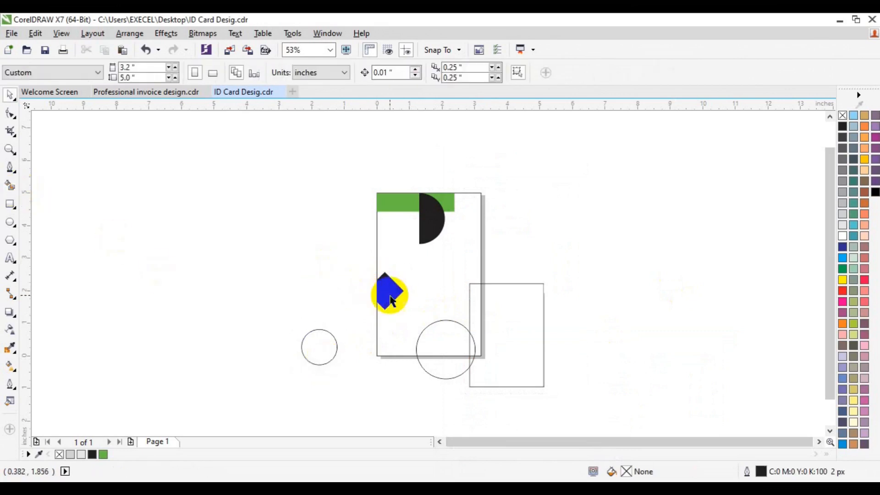
pyautogui.click(390, 296)
pyautogui.click(103, 454)
# - Move the small circle back over the green diamond's lower part and bring it to the front of the page
pyautogui.moveTo(324, 344); pyautogui.dragTo(389, 302)
pyautogui.rightClick(393, 319)
pyautogui.moveTo(456, 338)
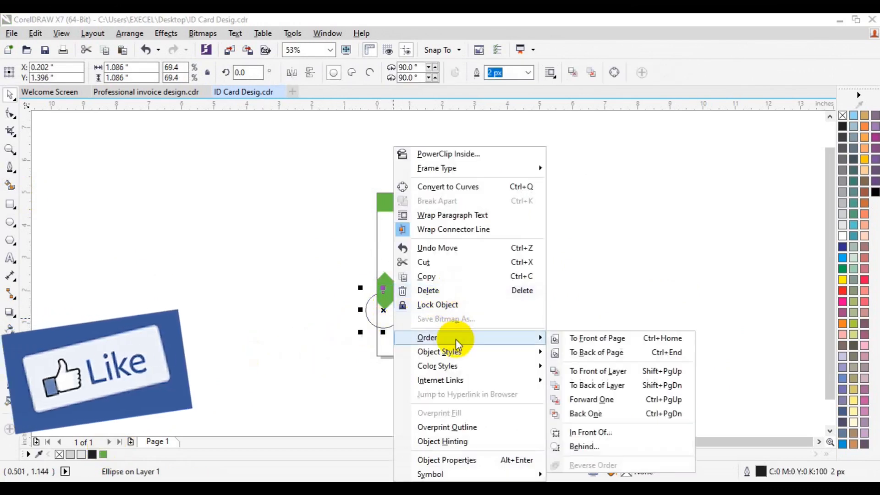
pyautogui.click(579, 339)
# - Give the small circle a 16 px dark green outline (C:95 M:31 Y:100 K:27)
pyautogui.click(527, 72)
pyautogui.click(521, 173)
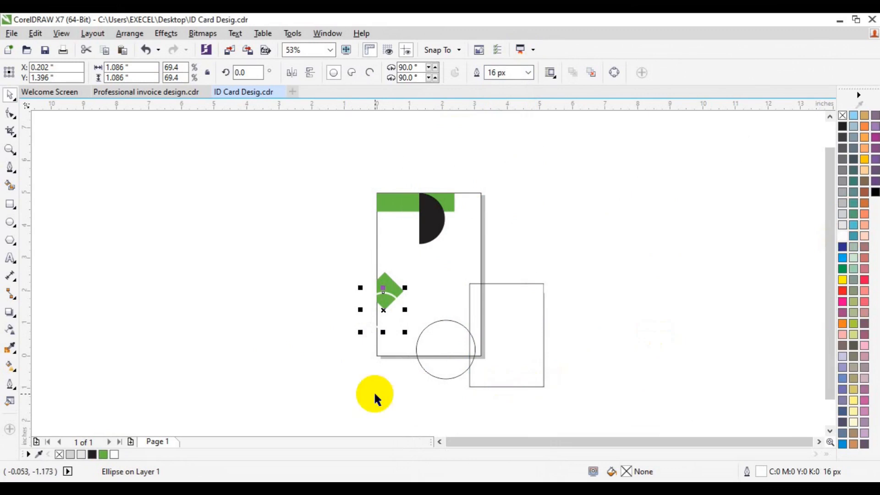
pyautogui.moveTo(841, 271); pyautogui.dragTo(824, 304)
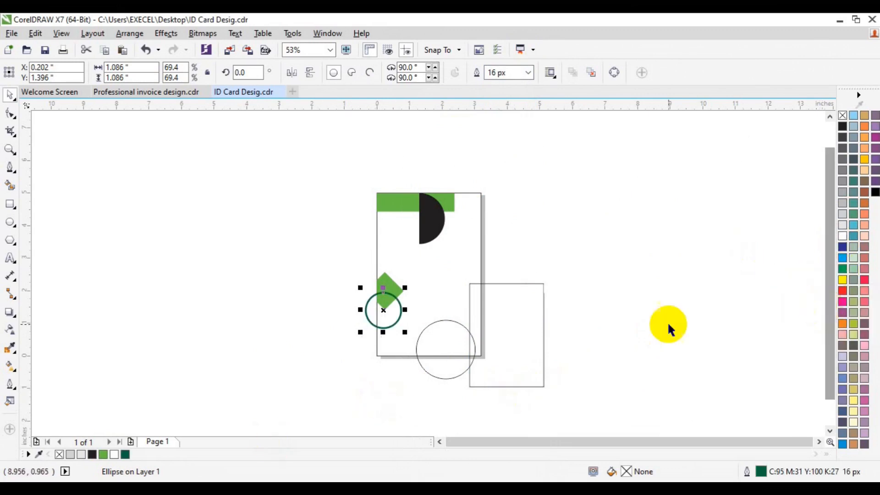
# - Convert the small circle's outline to an object and trim off its part outside the card with a temporary rectangle
pyautogui.click(130, 34)
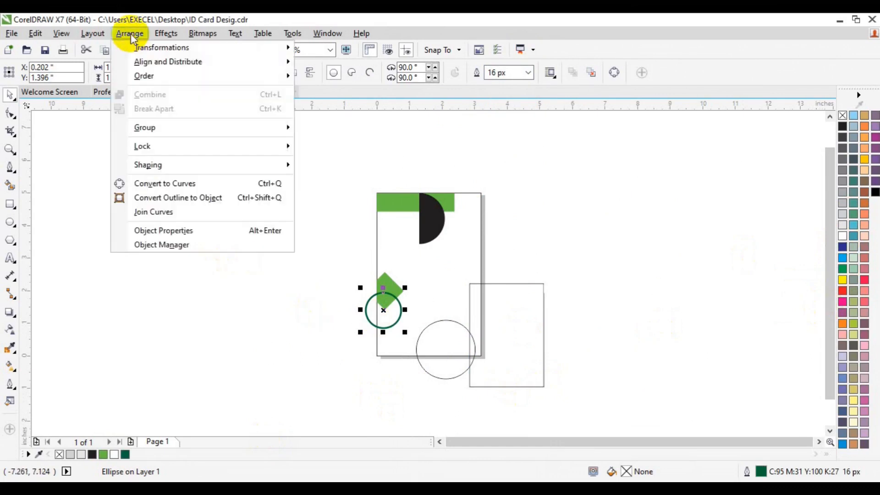
pyautogui.click(228, 197)
pyautogui.click(10, 204)
pyautogui.moveTo(292, 251); pyautogui.dragTo(376, 355)
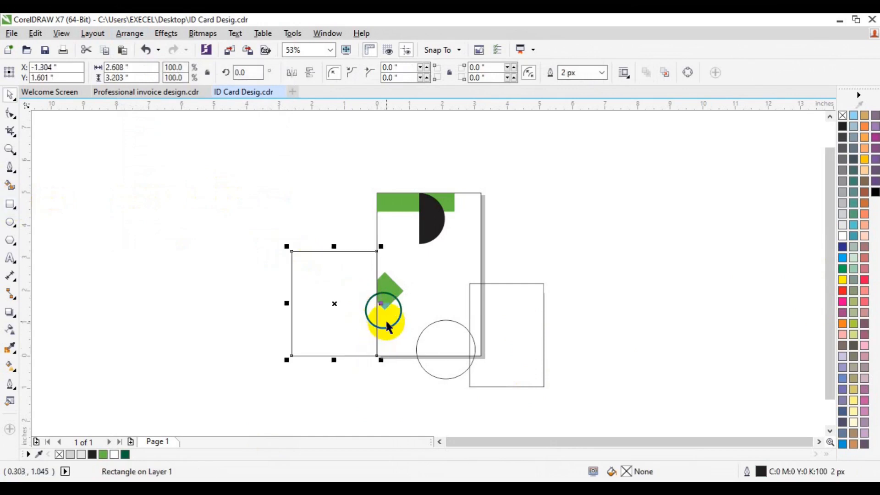
pyautogui.keyDown('shift'); pyautogui.click(388, 325); pyautogui.keyUp('shift')
pyautogui.click(374, 72)
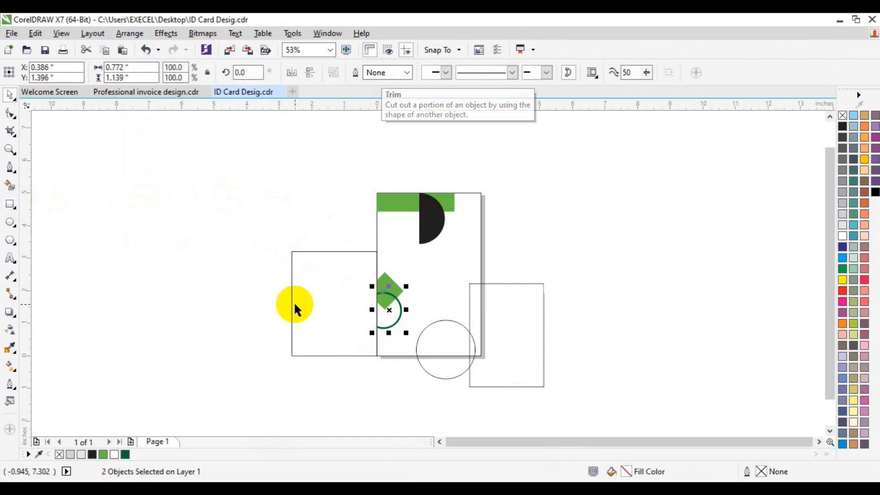
pyautogui.press('Delete')
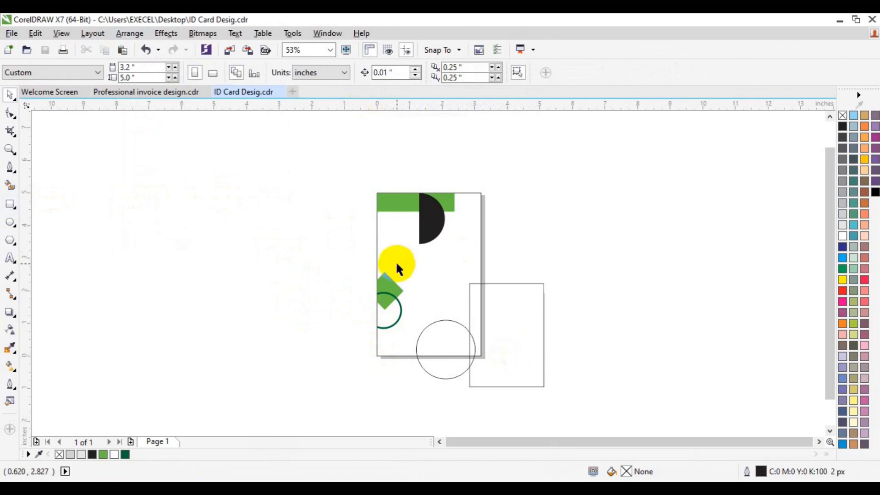
# - Smart Fill the parts of the tall rectangle that lie inside the card and weld them into one bar
pyautogui.click(9, 186)
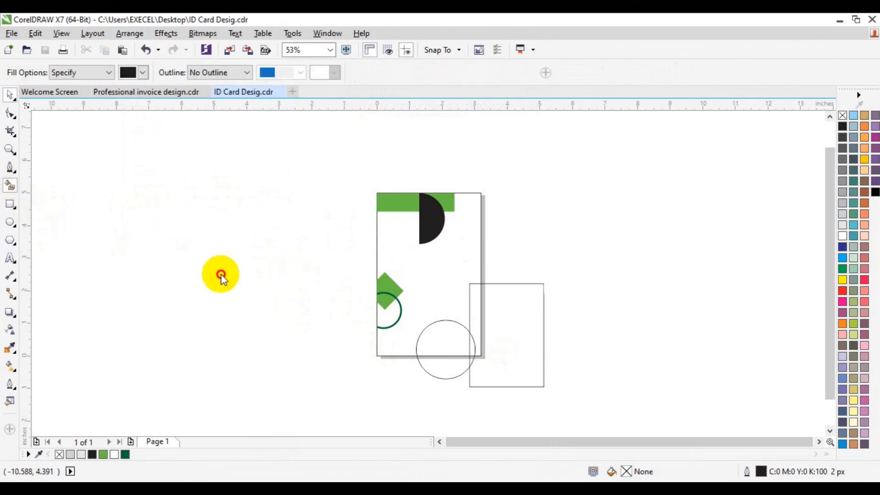
pyautogui.click(479, 349)
pyautogui.press('space')
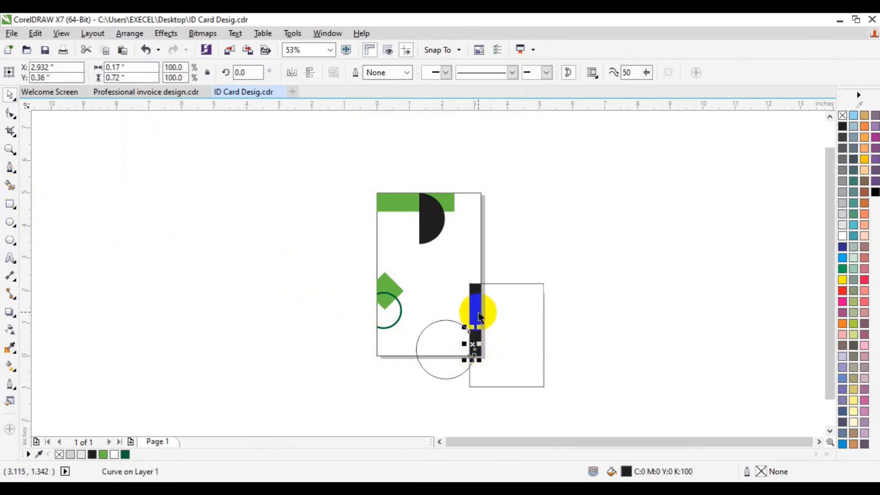
pyautogui.keyDown('shift'); pyautogui.click(478, 313); pyautogui.keyUp('shift')
pyautogui.click(353, 71)
# - Delete the original tall rectangle and color the filled bar on the card's right edge dark green
pyautogui.click(530, 365)
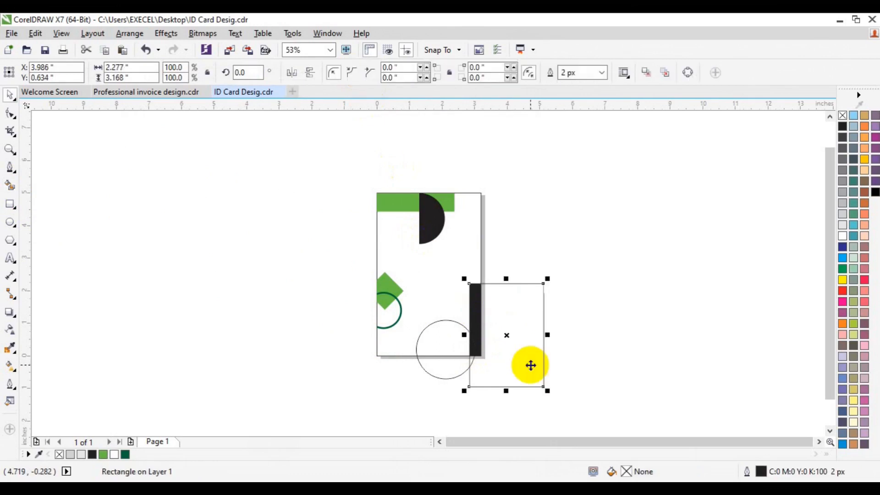
pyautogui.press('Delete')
pyautogui.click(473, 336)
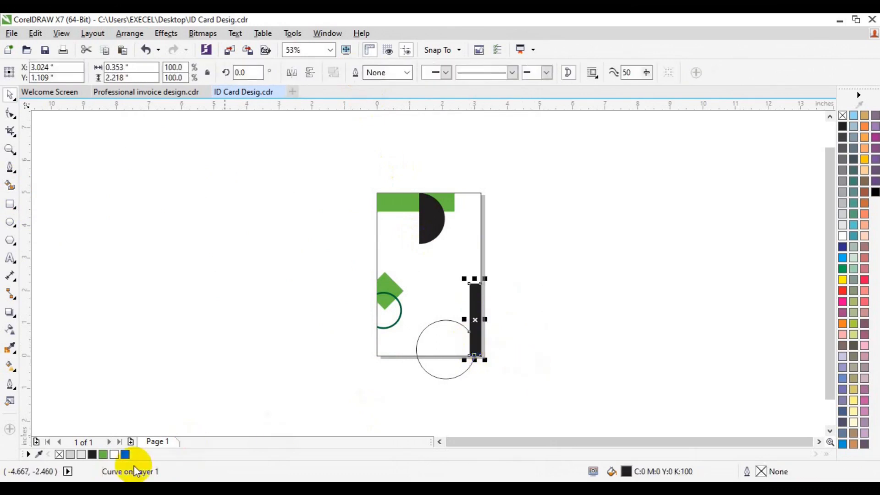
pyautogui.click(126, 454)
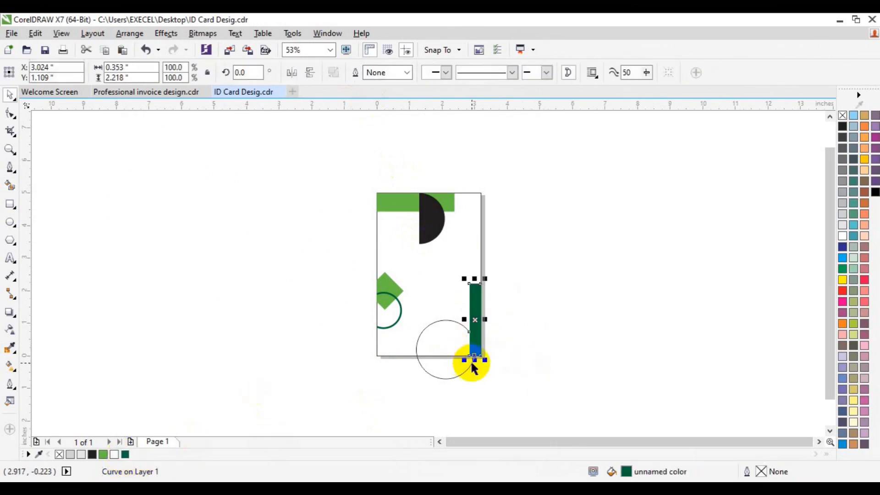
# - Replace the large circle with a Smart Fill shape of its part inside the card, colored the same green as the top bar
pyautogui.click(432, 356)
pyautogui.click(11, 185)
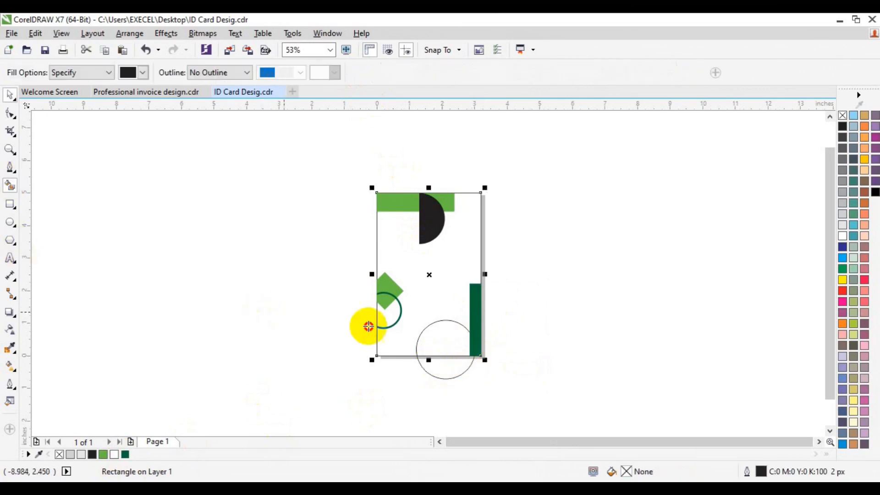
pyautogui.click(443, 338)
pyautogui.press('space')
pyautogui.click(448, 372)
pyautogui.press('Delete')
pyautogui.click(449, 341)
pyautogui.click(102, 454)
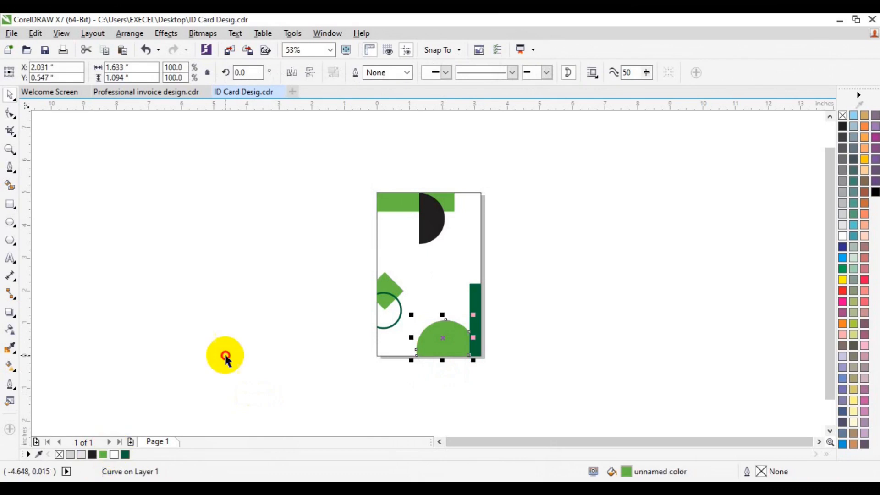
pyautogui.click(225, 356)
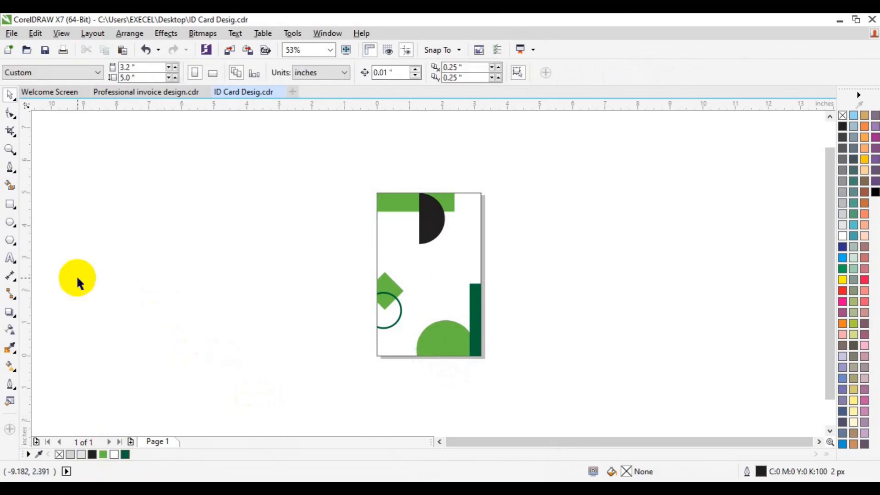
# - Draw a square about 2.04 inches wide in the empty area left of the card, with a copy enlarged from its upper-left corner to about 2.178 inches
pyautogui.press('F6')
pyautogui.moveTo(112, 235); pyautogui.dragTo(178, 301)
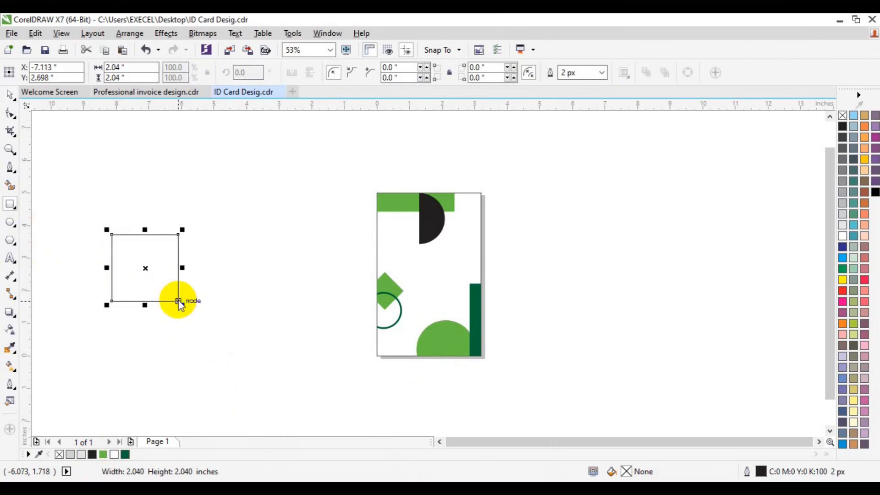
pyautogui.press('space')
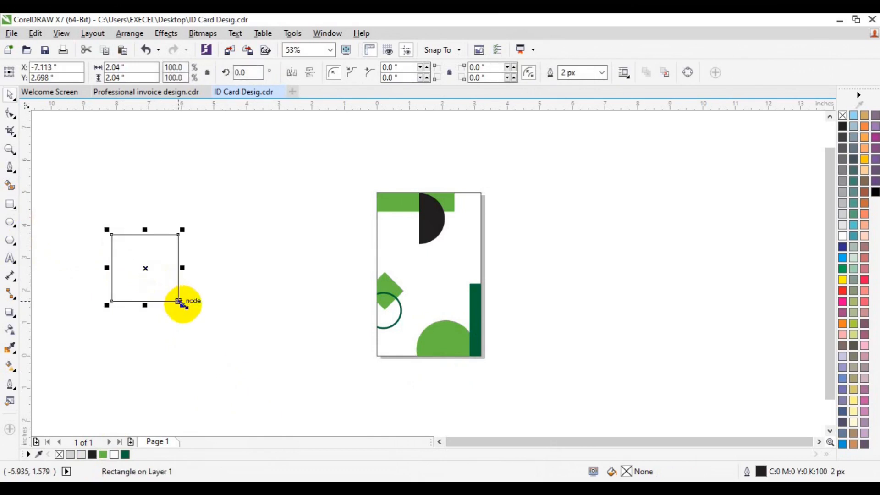
pyautogui.moveTo(185, 306); pyautogui.dragTo(191, 309)
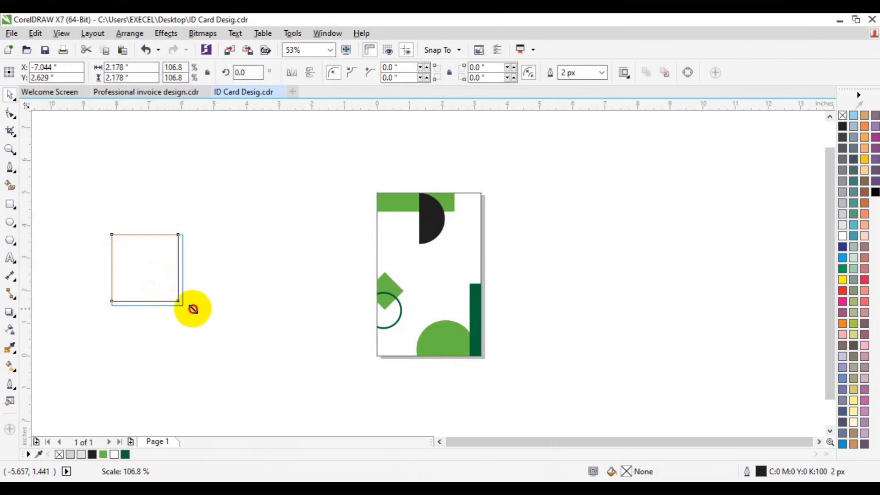
pyautogui.moveTo(192, 308); pyautogui.dragTo(193, 309)
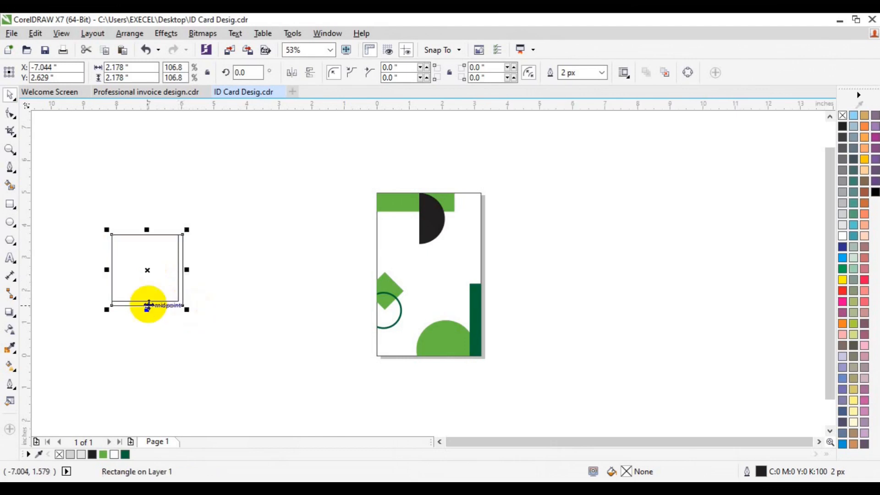
# - Smart Fill both areas of the overlapping squares, coloring the inner square white and the L-shaped strip along the lower and right edges light green
pyautogui.click(10, 185)
pyautogui.click(180, 298)
pyautogui.click(160, 291)
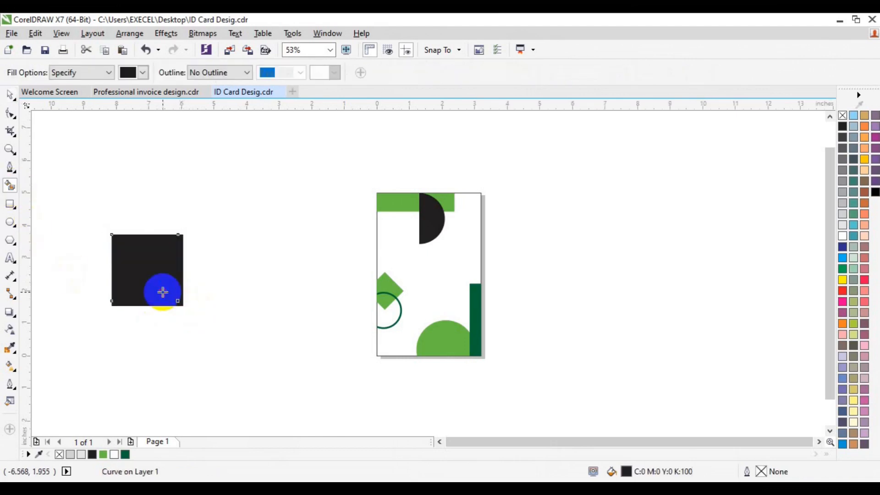
pyautogui.press('space')
pyautogui.click(114, 454)
pyautogui.click(203, 324)
pyautogui.click(181, 303)
pyautogui.click(103, 454)
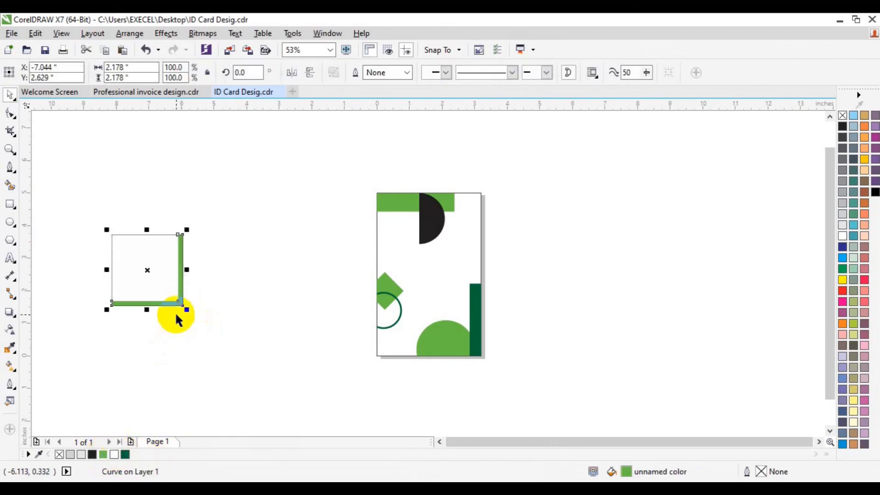
pyautogui.click(180, 299)
pyautogui.keyDown('shift'); pyautogui.click(156, 278); pyautogui.keyUp('shift')
pyautogui.click(140, 225)
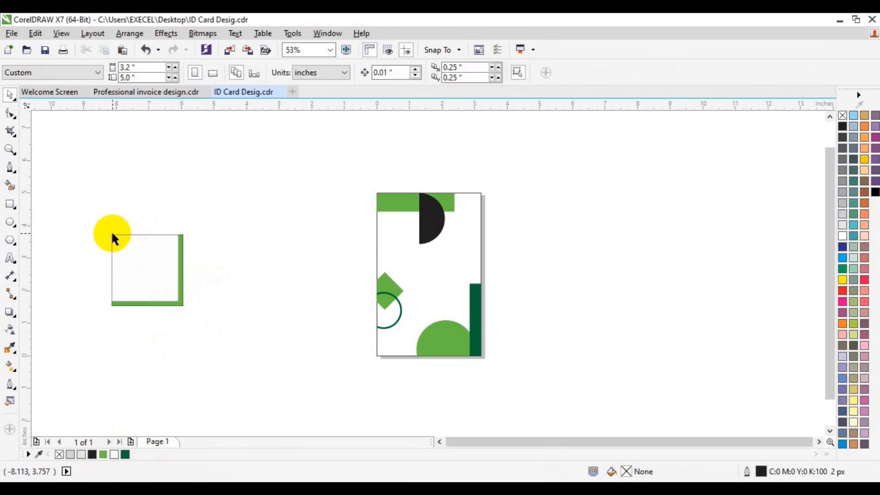
# - Add a copy of the outer square enlarged toward the upper left to about 2.277 inches and Smart Fill the new L-shaped strip dark green
pyautogui.click(112, 234)
pyautogui.moveTo(106, 230); pyautogui.dragTo(107, 231)
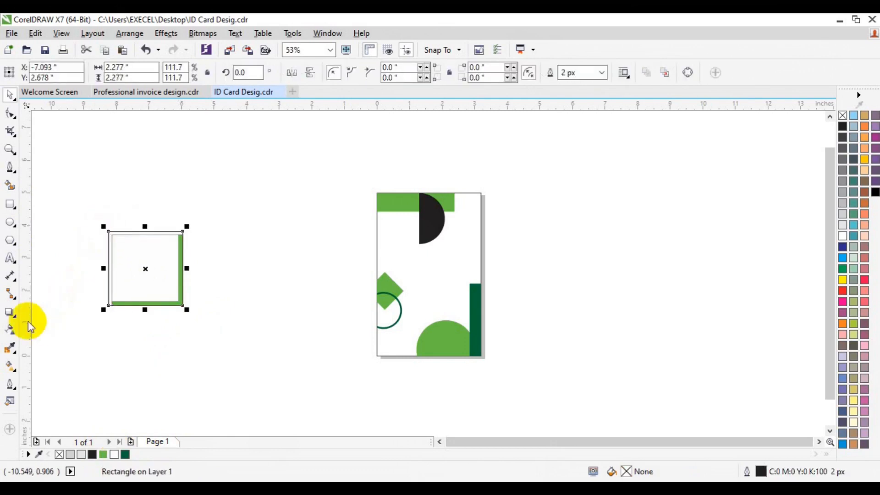
pyautogui.click(10, 186)
pyautogui.click(139, 234)
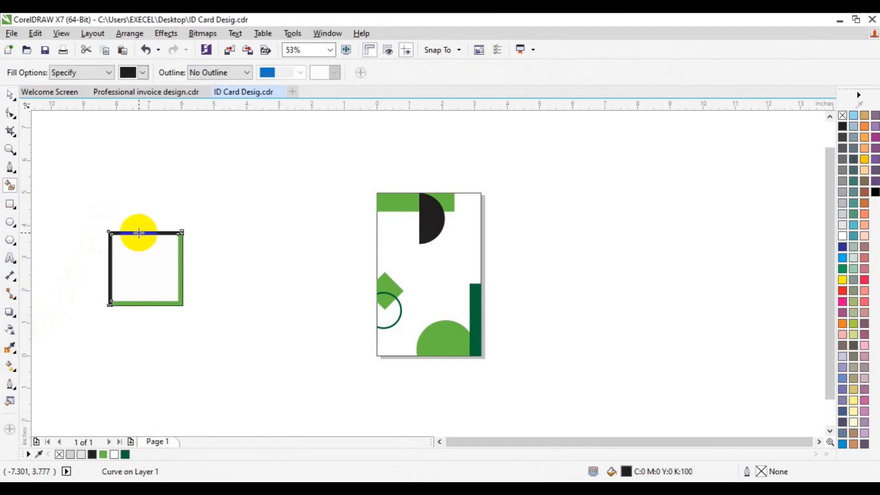
pyautogui.press('space')
pyautogui.click(125, 454)
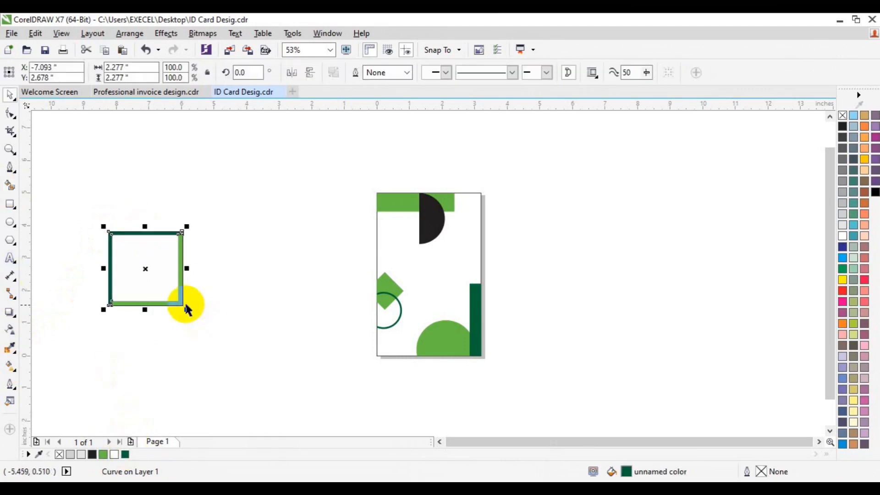
# - Group all the pieces of the two-tone square frame and remove their outlines
pyautogui.keyDown('shift'); pyautogui.click(182, 303); pyautogui.keyUp('shift')
pyautogui.keyDown('shift'); pyautogui.click(159, 281); pyautogui.keyUp('shift')
pyautogui.click(159, 281)
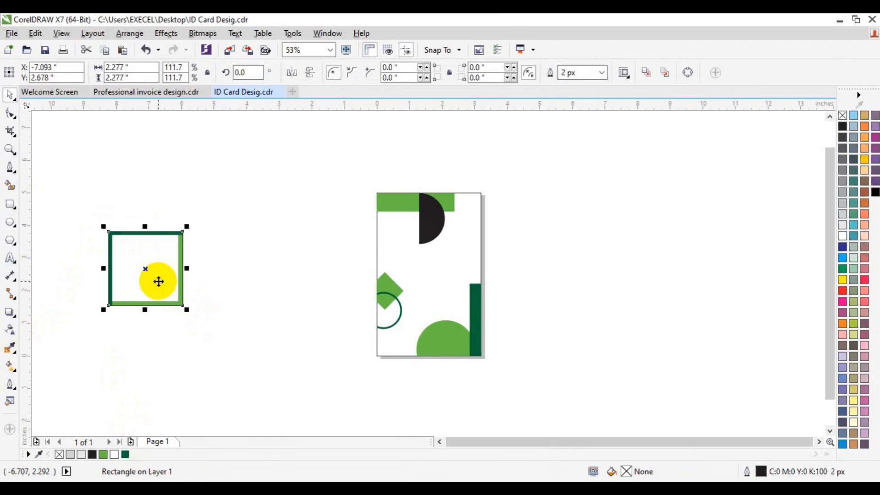
pyautogui.click(88, 205)
pyautogui.moveTo(88, 205); pyautogui.dragTo(254, 324)
pyautogui.rightClick(560, 73)
pyautogui.click(522, 108)
pyautogui.click(560, 73)
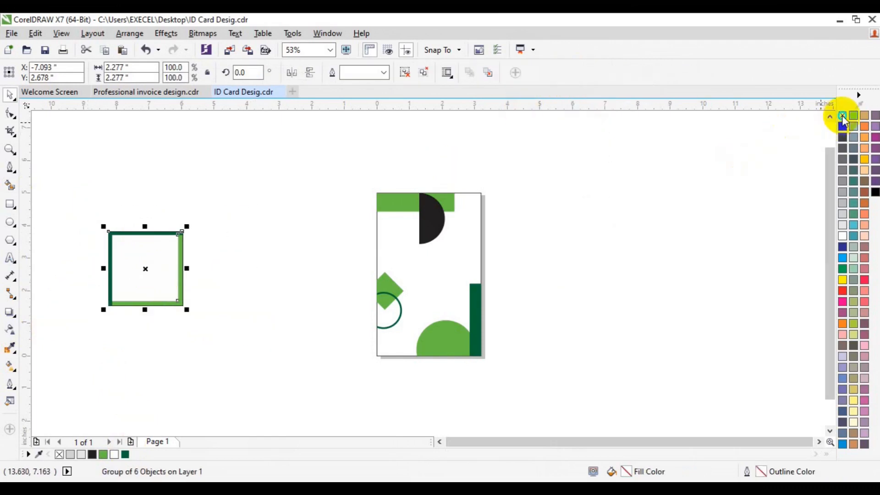
# - Center the grouped square frame on the page and scale it down to about 1.235 inches square
pyautogui.press('p')
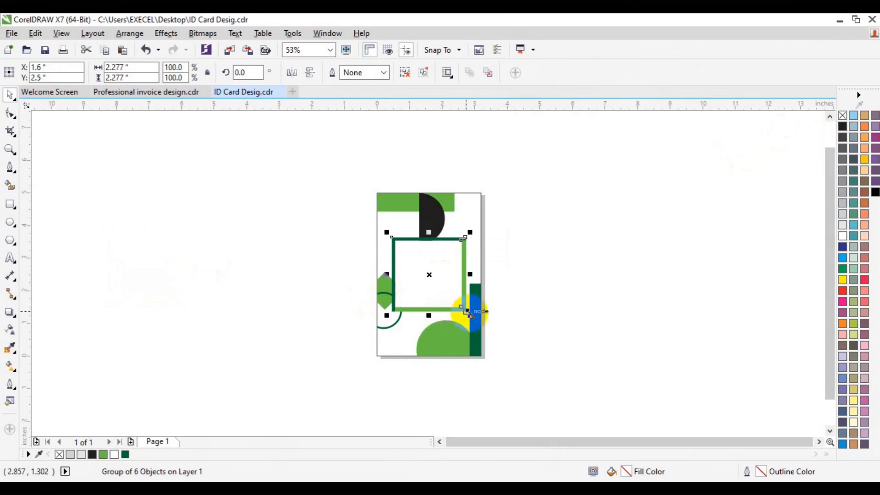
pyautogui.moveTo(466, 312); pyautogui.dragTo(452, 301)
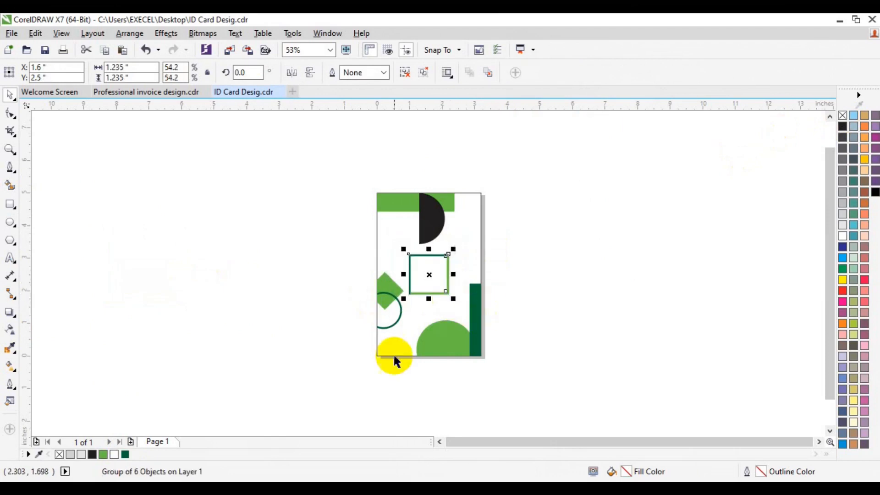
# - Nudge the green diamond and the dark green ring together to the left, partly past the card's left edge, and group them
pyautogui.click(10, 150)
pyautogui.click(460, 301)
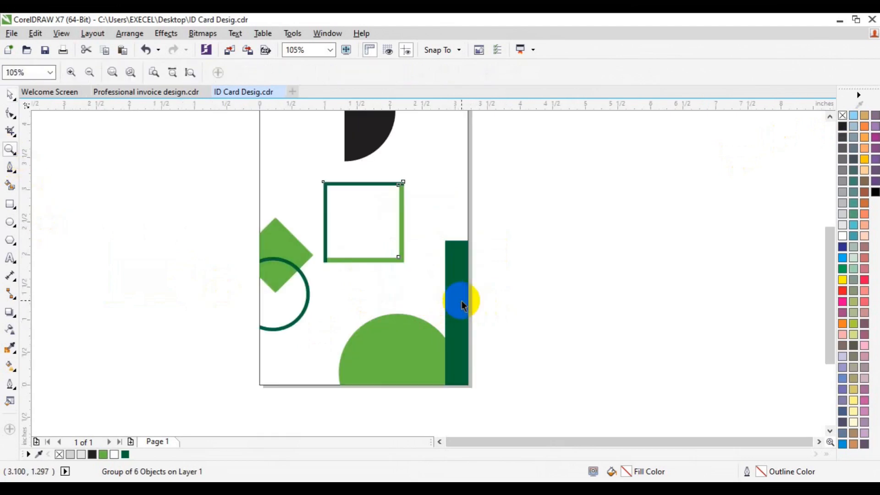
pyautogui.press('space')
pyautogui.moveTo(461, 302); pyautogui.dragTo(280, 271)
pyautogui.moveTo(222, 211); pyautogui.dragTo(324, 335)
pyautogui.press('Left')
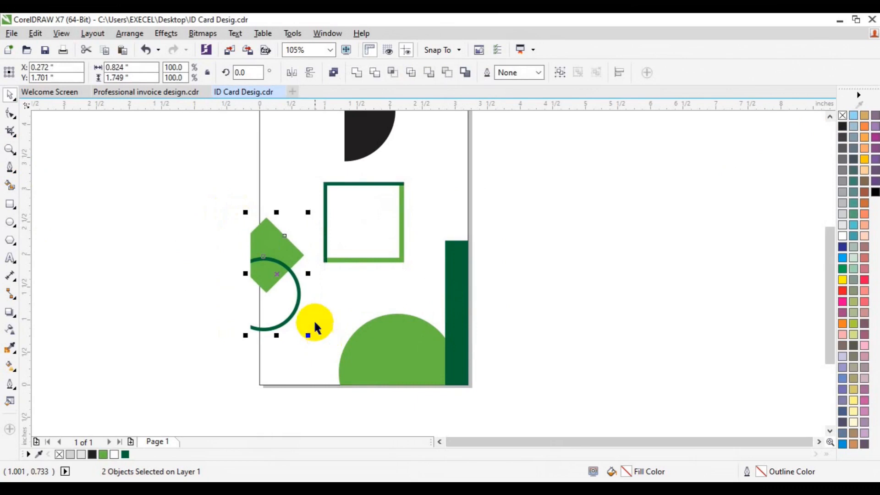
pyautogui.press('Left')
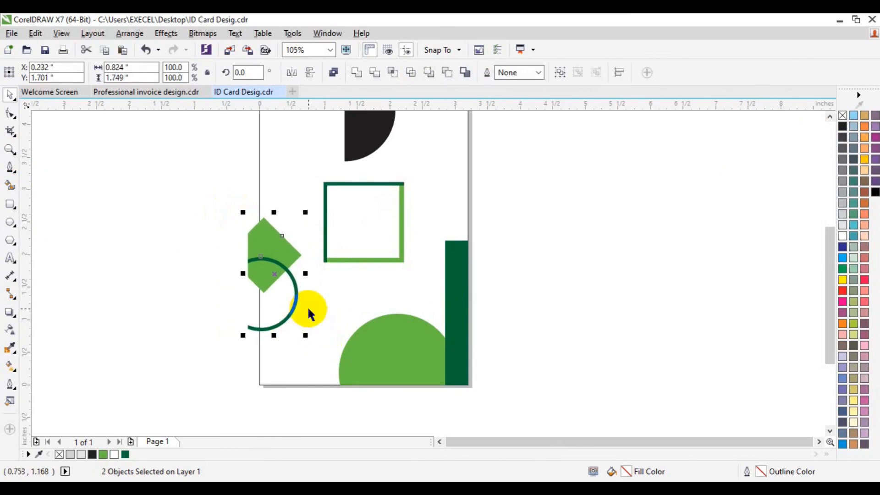
pyautogui.hotkey('ctrl', 'g')
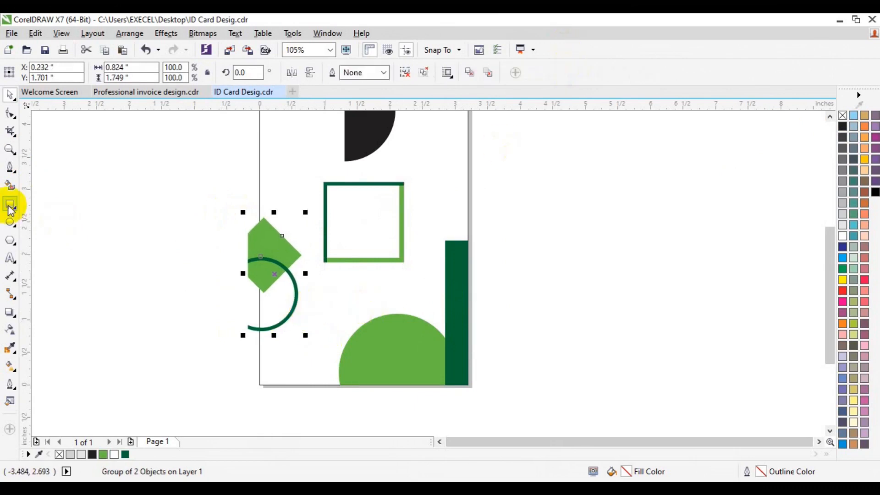
# - Trim the diamond and ring group along the card's left edge with a temporary rectangle, and delete that rectangle
pyautogui.click(10, 204)
pyautogui.moveTo(184, 152); pyautogui.dragTo(264, 370)
pyautogui.press('space')
pyautogui.keyDown('shift'); pyautogui.click(283, 268); pyautogui.keyUp('shift')
pyautogui.click(375, 74)
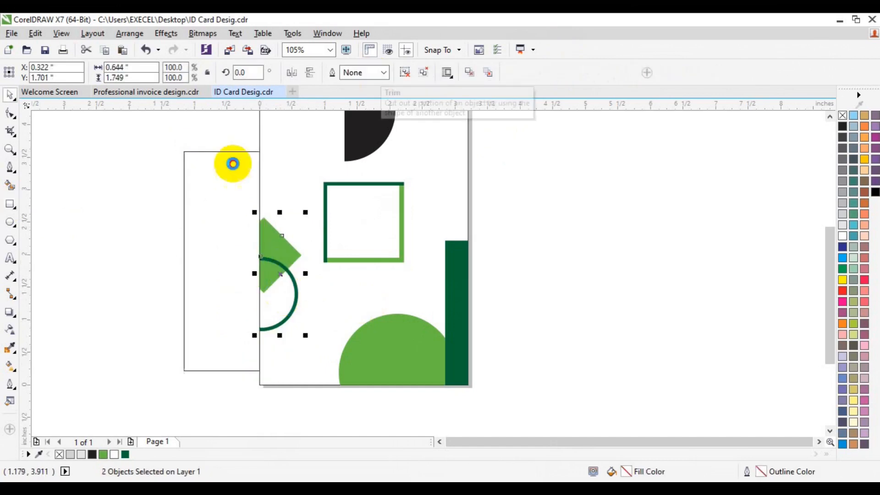
pyautogui.click(207, 222)
pyautogui.press('Delete')
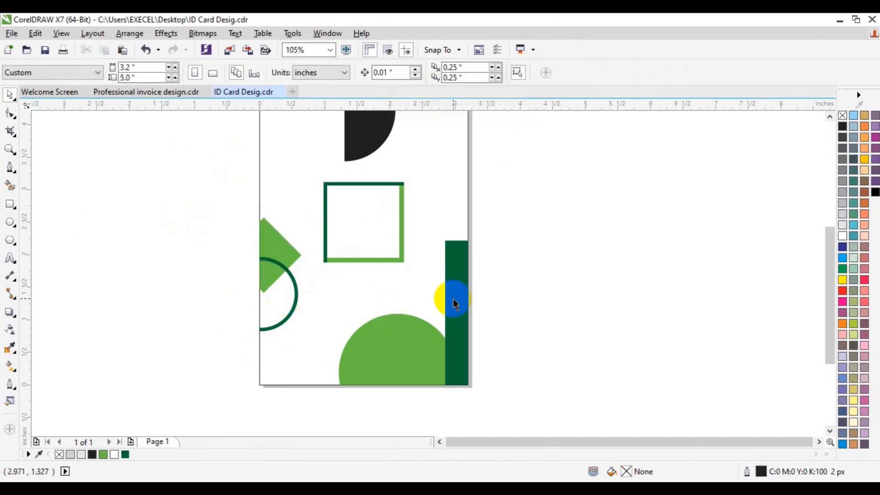
# - Ungroup the two-tone square frame in the middle of the card
pyautogui.click(368, 239)
pyautogui.click(404, 73)
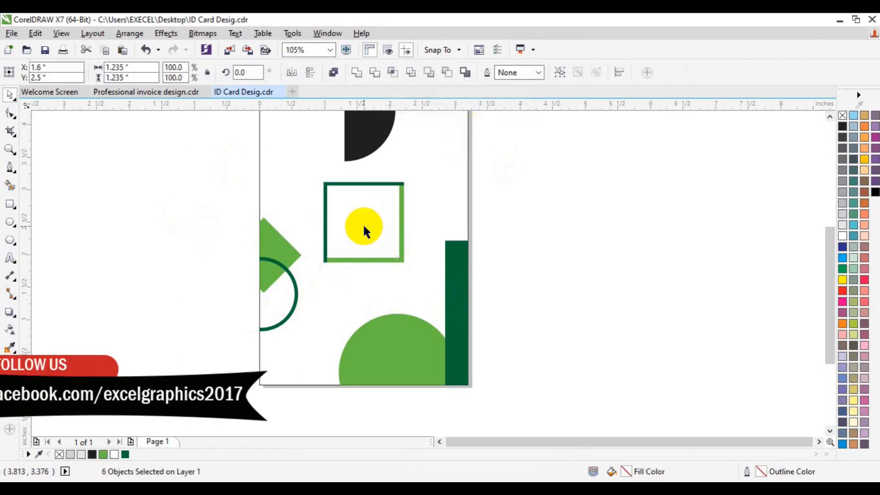
pyautogui.click(362, 224)
pyautogui.click(844, 159)
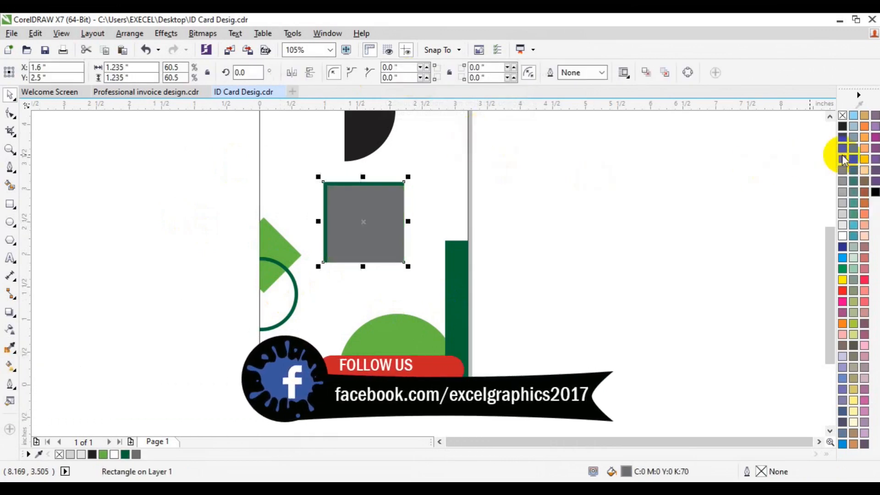
pyautogui.hotkey('ctrl', 'z')
# - Delete a leftover unfilled construction square lying over the pieces of the ungrouped frame
pyautogui.click(641, 216)
pyautogui.click(403, 259)
pyautogui.moveTo(402, 256); pyautogui.dragTo(425, 260)
pyautogui.press('Delete')
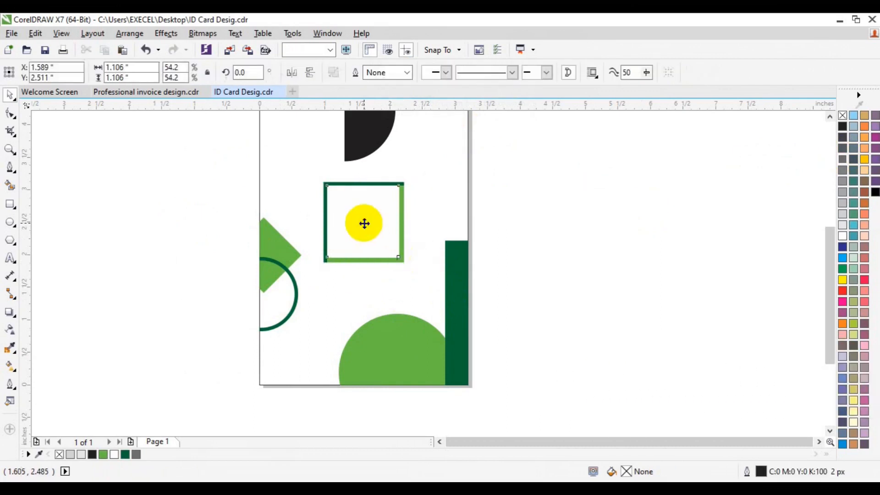
pyautogui.moveTo(364, 223); pyautogui.dragTo(410, 222)
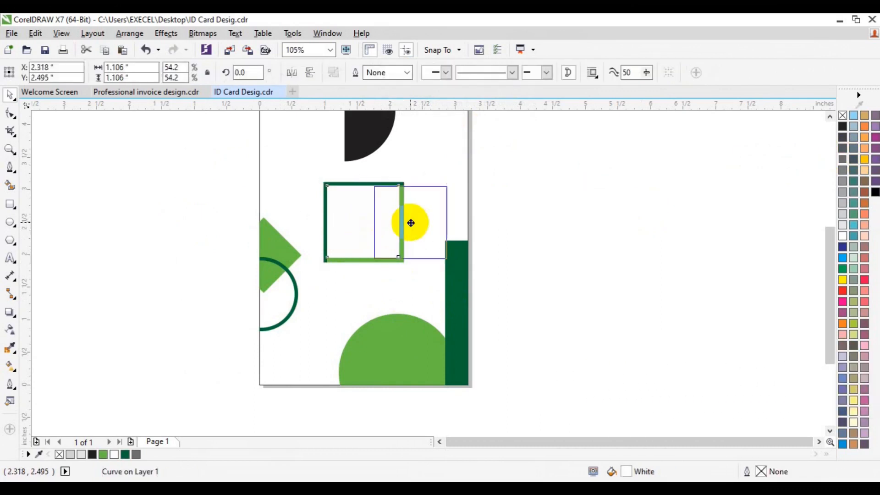
pyautogui.click(854, 224)
pyautogui.hotkey('ctrl', 'z')
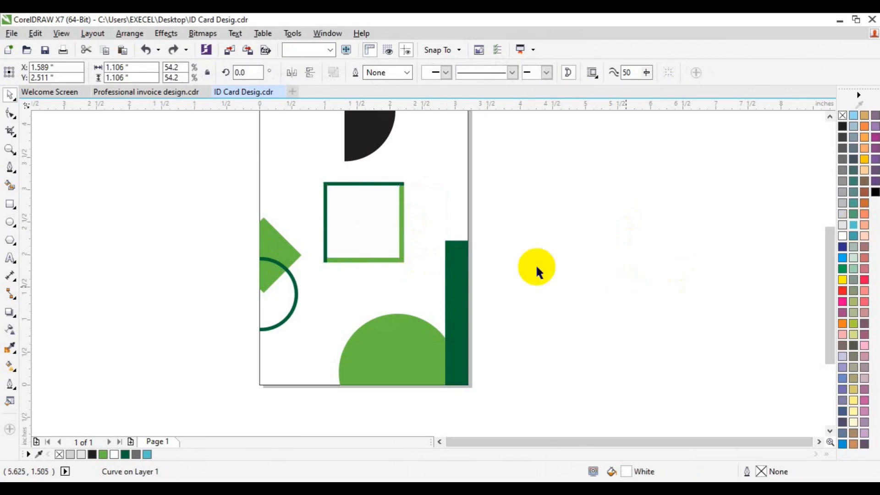
pyautogui.click(535, 264)
# - Recolor the black half circle at the card's upper edge with the document's dark green (C95 M31 Y100 K27)
pyautogui.click(829, 116)
pyautogui.click(830, 117)
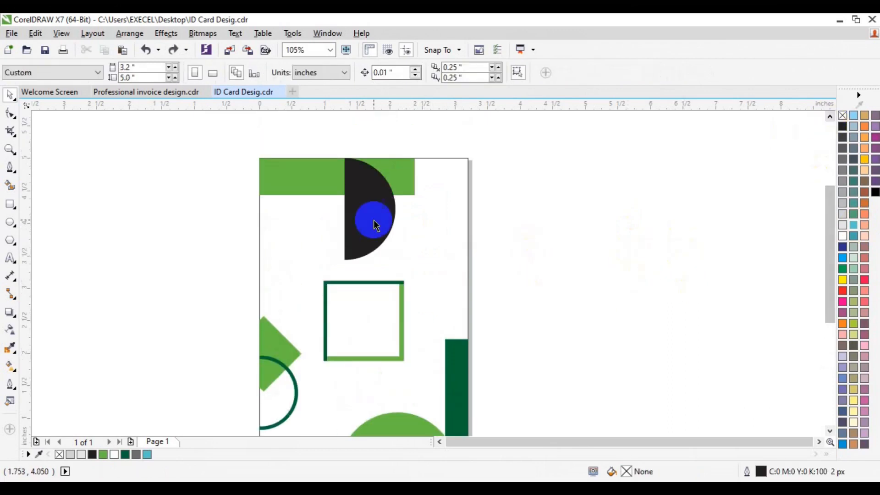
pyautogui.click(373, 222)
pyautogui.click(124, 455)
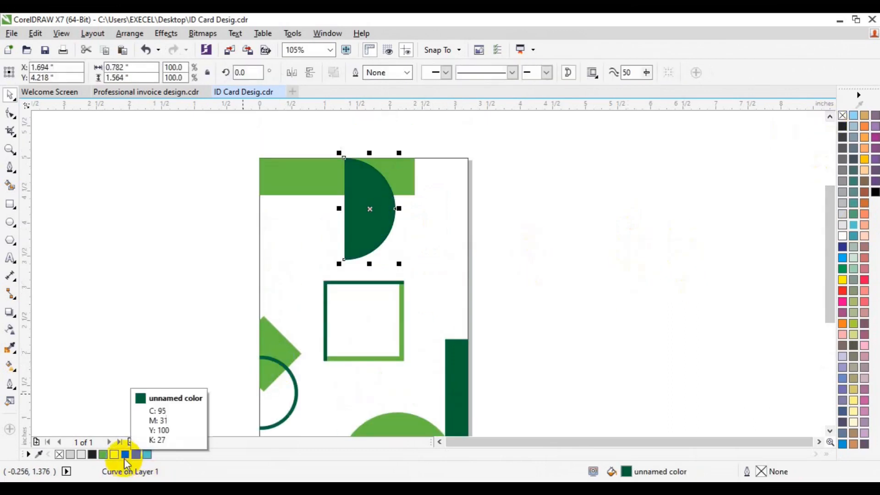
# - Draw a four-sided polygon as a diamond about 1.23 inches wide in the empty area left of the card
pyautogui.click(830, 431)
pyautogui.click(830, 431)
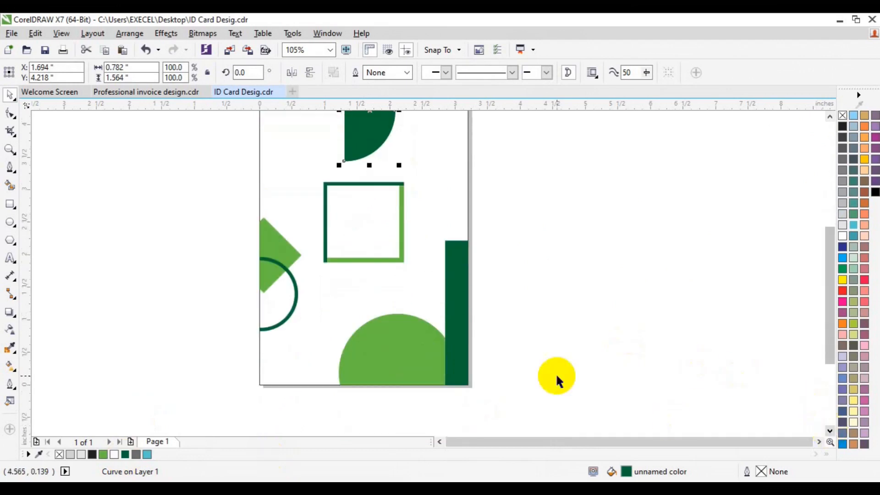
pyautogui.click(10, 204)
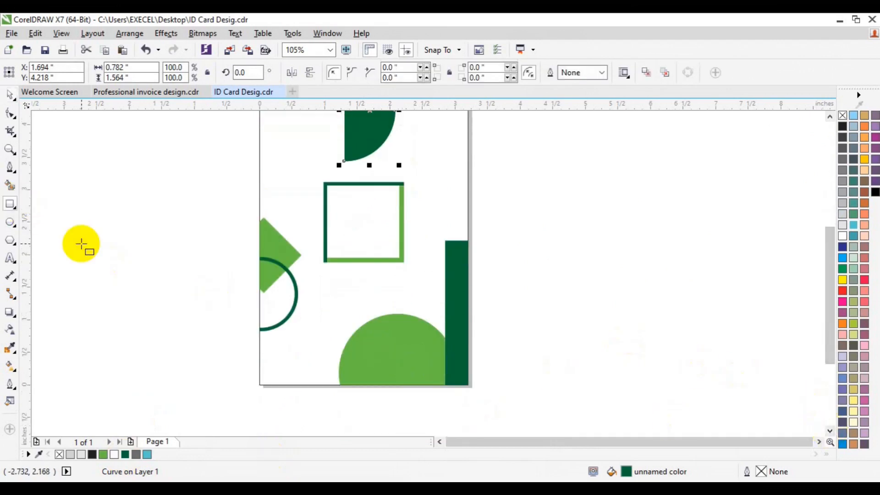
pyautogui.click(10, 240)
pyautogui.moveTo(138, 249); pyautogui.dragTo(192, 314)
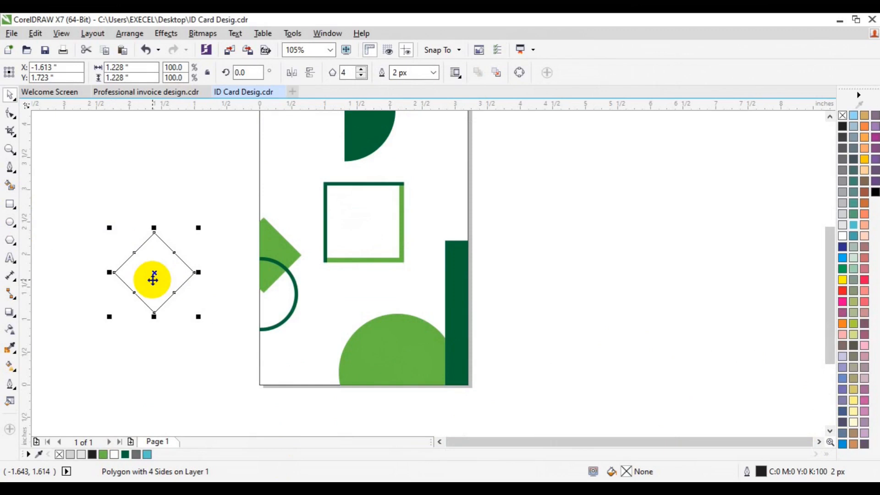
pyautogui.click(166, 379)
# - Draw a tiny circle about 0.06 inches wide below the unfilled diamond, filled dark green and without an outline
pyautogui.click(8, 225)
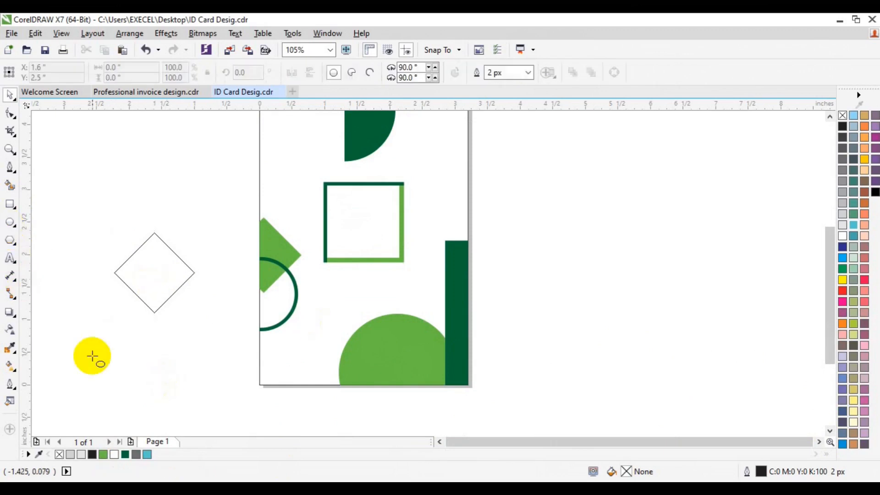
pyautogui.moveTo(93, 356); pyautogui.dragTo(96, 359)
pyautogui.press('space')
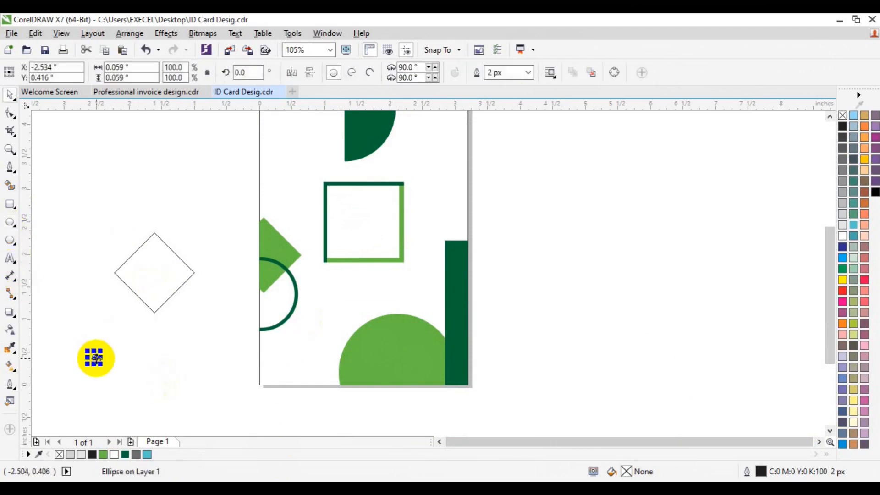
pyautogui.click(125, 454)
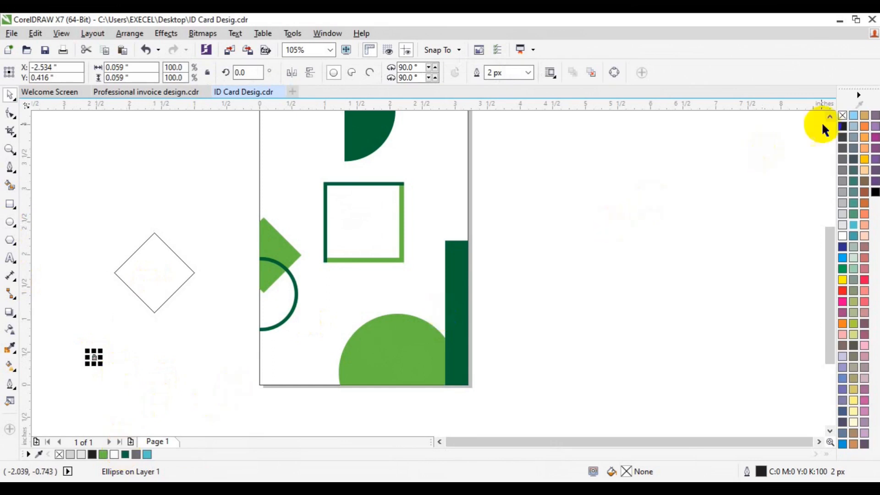
pyautogui.rightClick(841, 116)
pyautogui.click(674, 216)
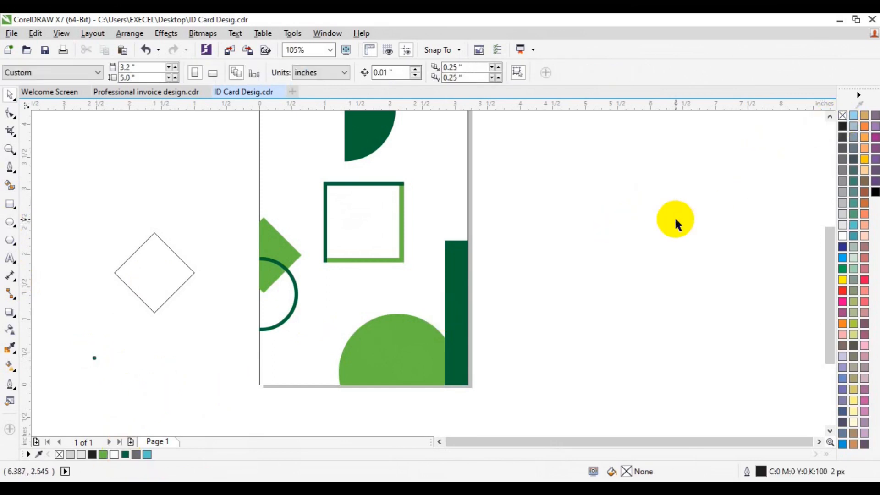
# - Scale the unfilled diamond beside the card down to 50%, about 0.61 inches wide
pyautogui.click(189, 275)
pyautogui.moveTo(198, 315); pyautogui.dragTo(179, 297)
pyautogui.click(10, 149)
pyautogui.click(160, 262)
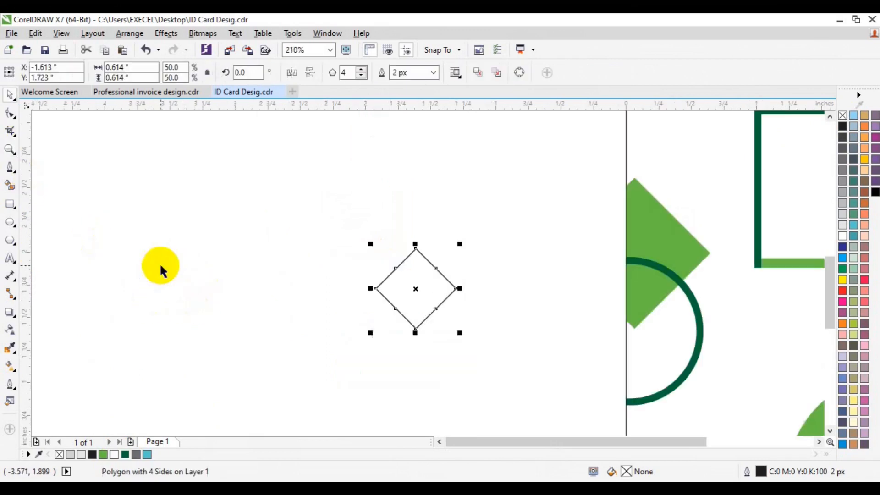
# - Repeat the small dark green dot horizontally into an evenly spaced row of 12 dots and group the row
pyautogui.click(830, 431)
pyautogui.click(295, 359)
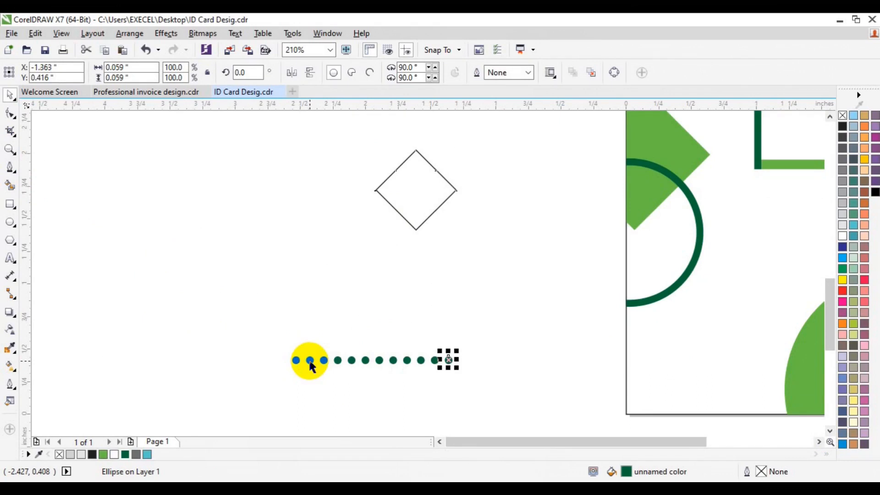
pyautogui.moveTo(257, 341); pyautogui.dragTo(477, 379)
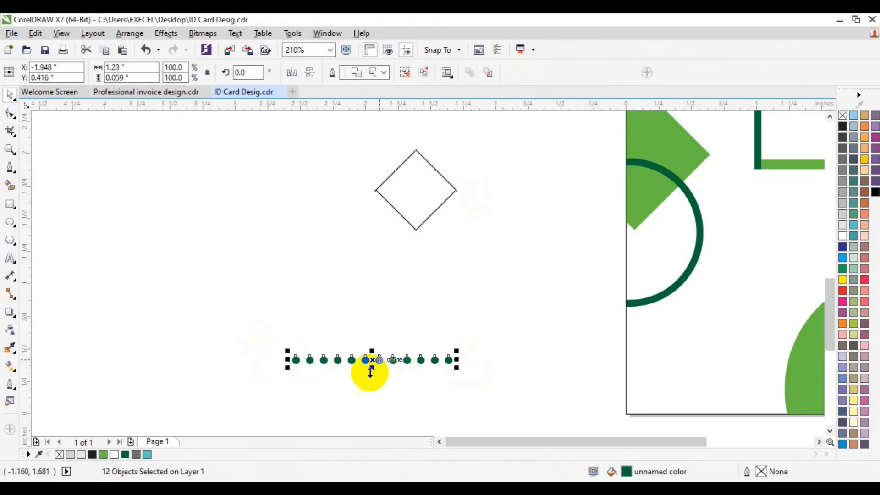
# - Repeat the grouped dot row upward at equal spacing to form a grid of nine rows
pyautogui.moveTo(373, 362); pyautogui.dragTo(371, 348)
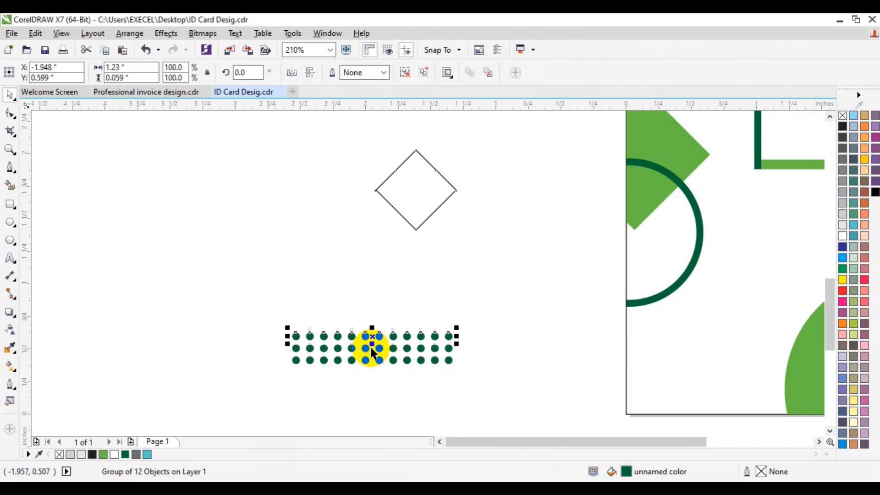
pyautogui.hotkey('ctrl', 'r')
pyautogui.hotkey('ctrl', 'r')
pyautogui.hotkey('ctrl', 'r')
pyautogui.hotkey('ctrl', 'r')
pyautogui.hotkey('ctrl', 'r')
pyautogui.hotkey('ctrl', 'r')
# - Group the five lowest dot rows and move them out of the grid, next to the unfilled diamond
pyautogui.moveTo(251, 305); pyautogui.dragTo(478, 373)
pyautogui.hotkey('ctrl', 'g')
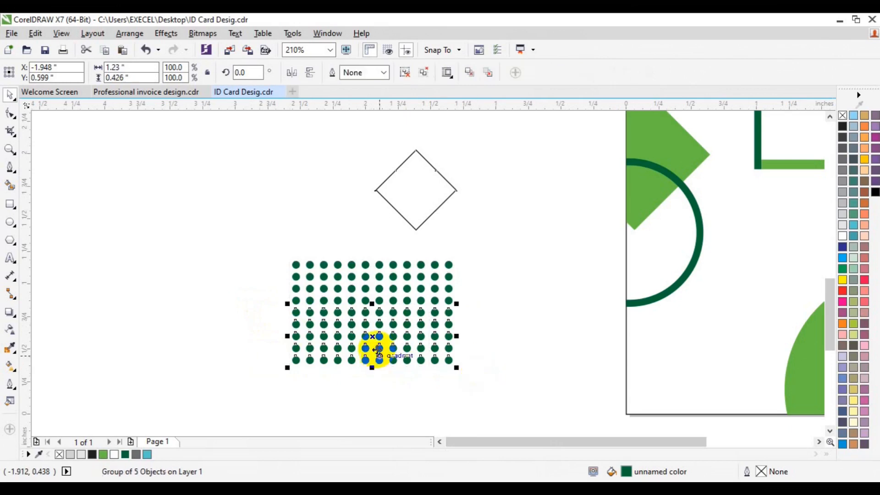
pyautogui.moveTo(379, 350); pyautogui.dragTo(293, 215)
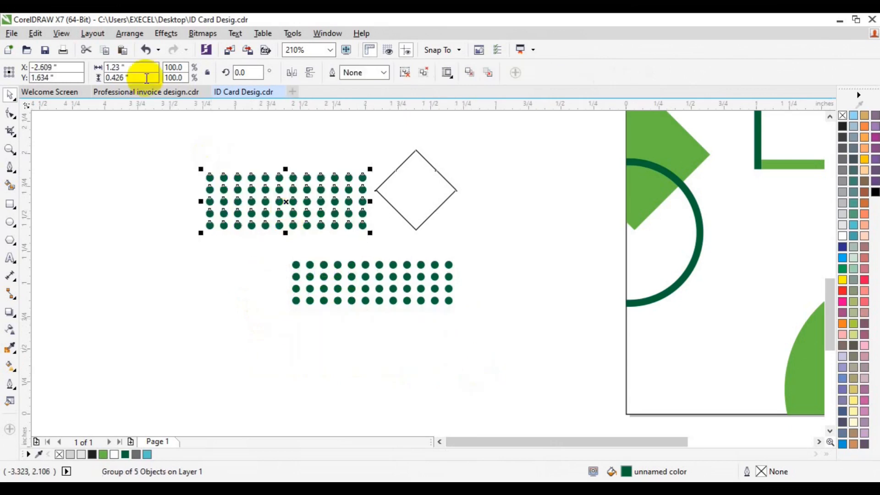
# - PowerClip the group of five dot rows inside the unfilled diamond
pyautogui.click(167, 35)
pyautogui.moveTo(229, 198)
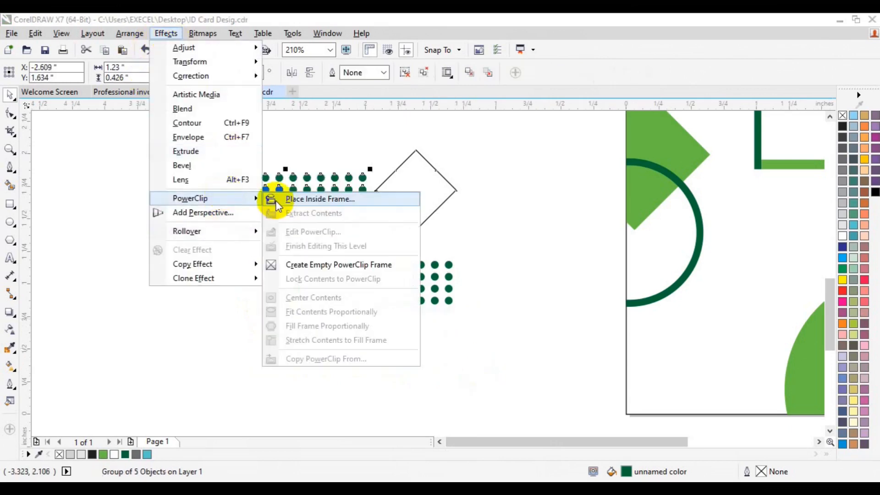
pyautogui.click(277, 199)
pyautogui.click(418, 183)
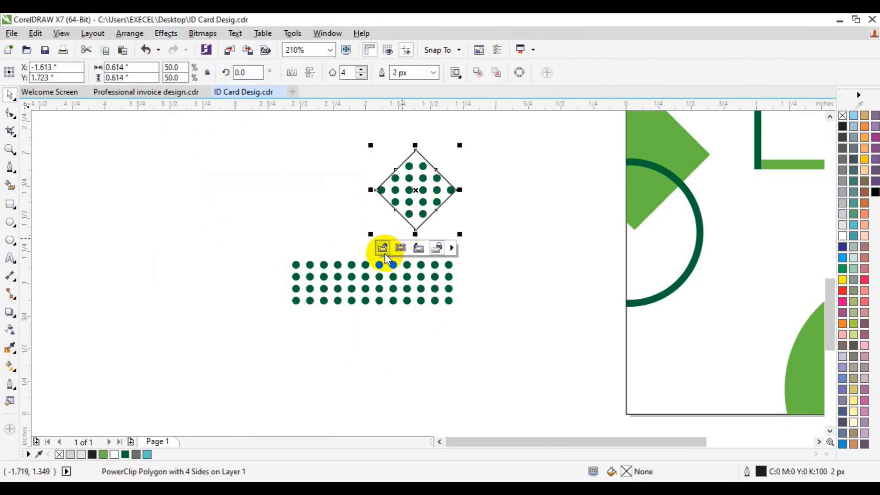
# - Edit the diamond's PowerClip contents, rotate the dot group 45 degrees, and finish editing
pyautogui.click(384, 253)
pyautogui.click(478, 215)
pyautogui.click(477, 204)
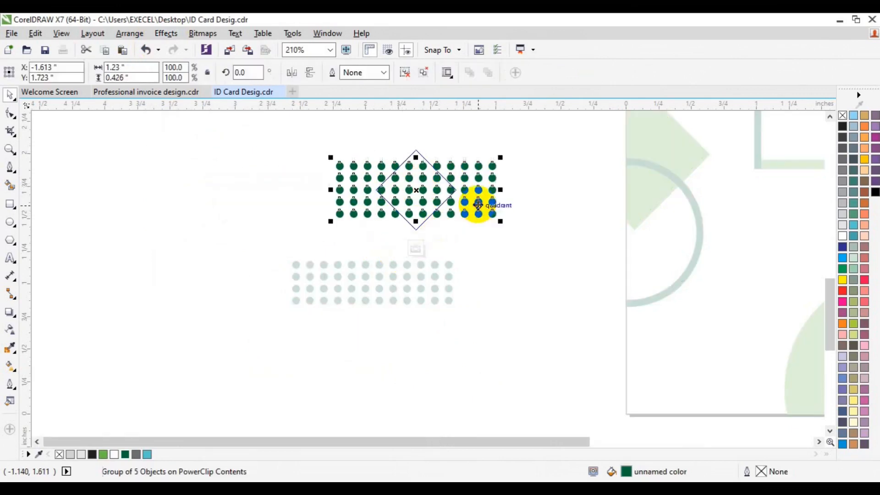
pyautogui.click(243, 73)
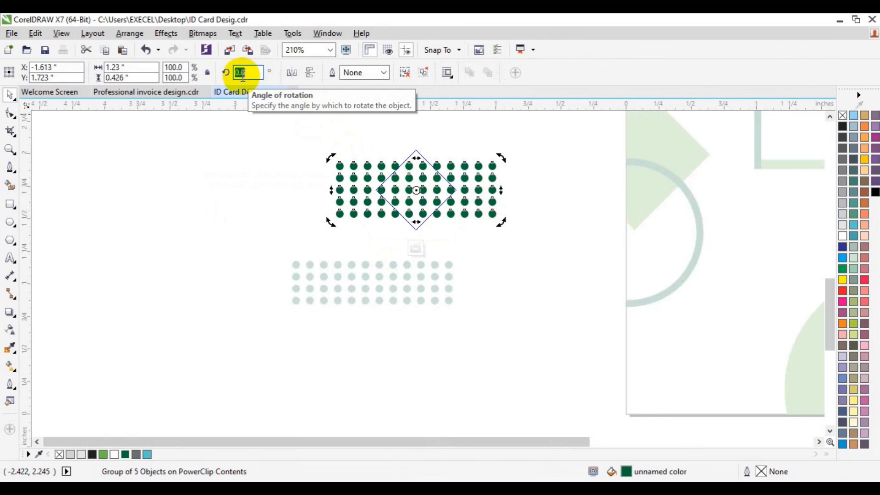
pyautogui.write('45')
pyautogui.press('Return')
pyautogui.click(66, 157)
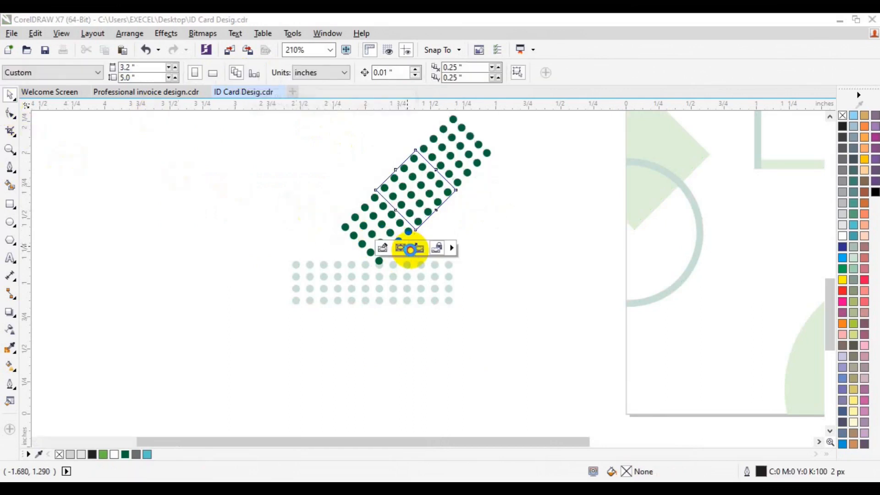
pyautogui.click(406, 247)
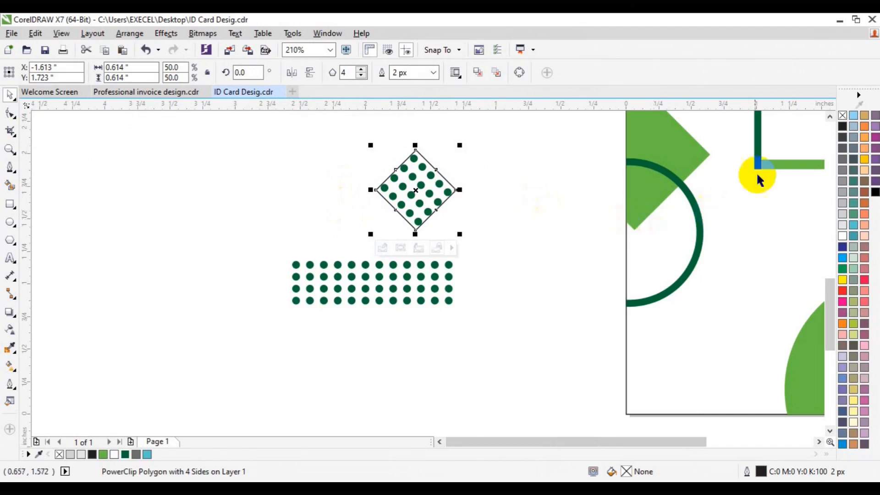
# - Remove the dotted diamond's outline and move it onto the card, overlapping the lower-left end of the large green circle
pyautogui.rightClick(842, 115)
pyautogui.moveTo(433, 208); pyautogui.dragTo(782, 391)
pyautogui.click(818, 441)
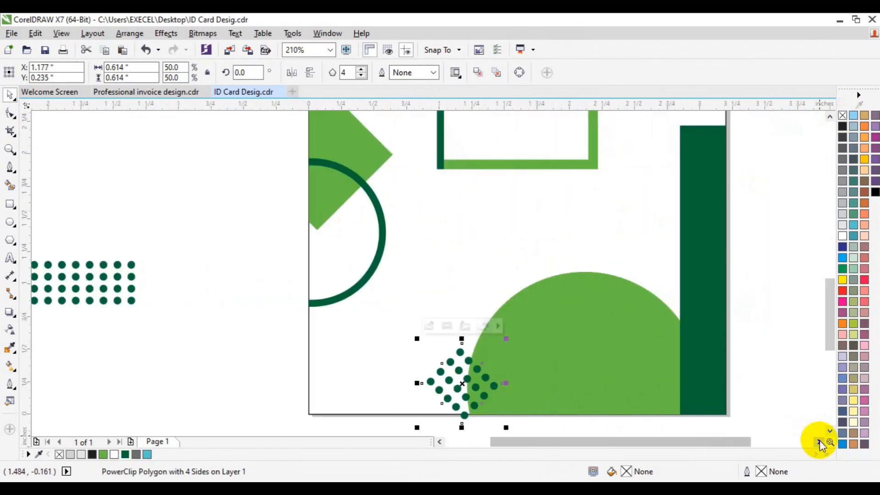
# - Nudge the dotted diamond down across the card's bottom edge and enlarge it to about 0.88 inches
pyautogui.click(828, 427)
pyautogui.click(828, 427)
pyautogui.press('Down')
pyautogui.press('Down')
pyautogui.press('Down')
pyautogui.press('Down')
pyautogui.press('Down')
pyautogui.press('Down')
pyautogui.press('Down')
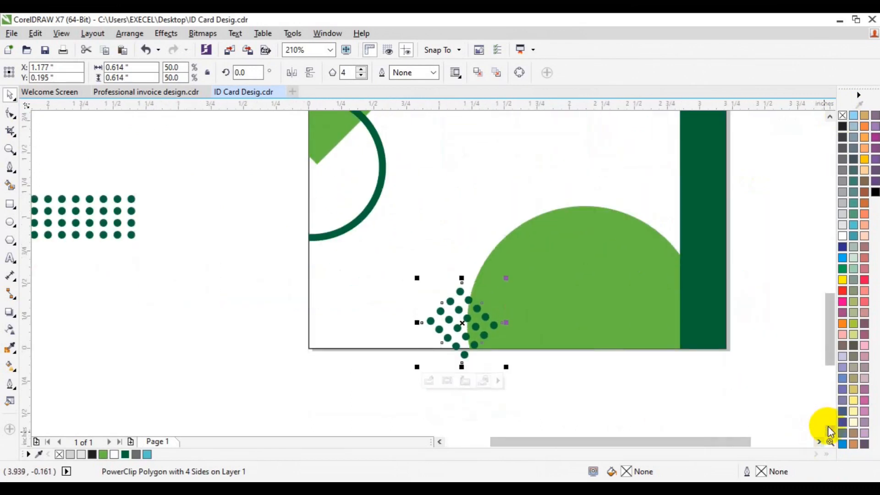
pyautogui.press('Down')
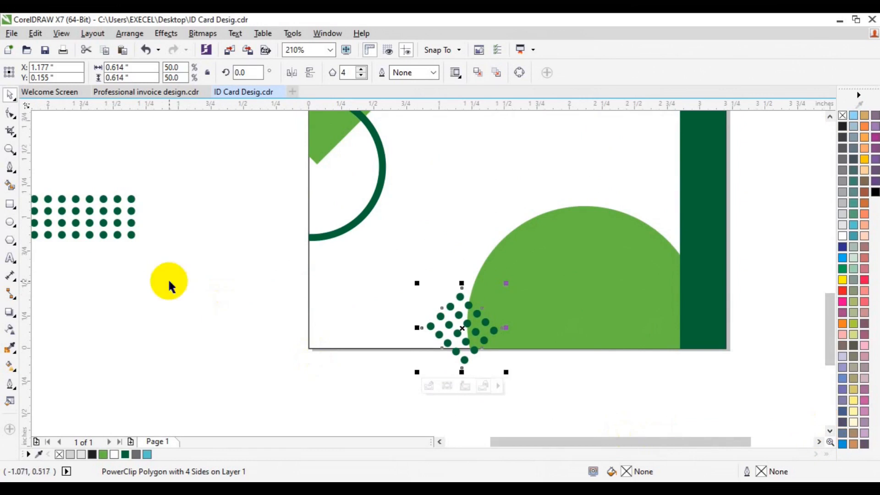
pyautogui.moveTo(508, 283); pyautogui.dragTo(535, 268)
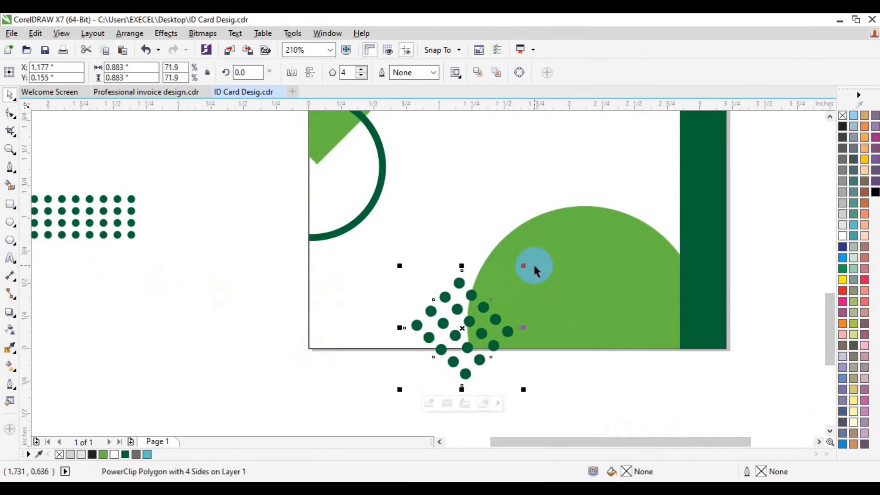
# - Trim the dotted diamond along the card's bottom edge with a temporary rectangle, and delete that rectangle
pyautogui.click(10, 204)
pyautogui.moveTo(283, 346); pyautogui.dragTo(575, 389)
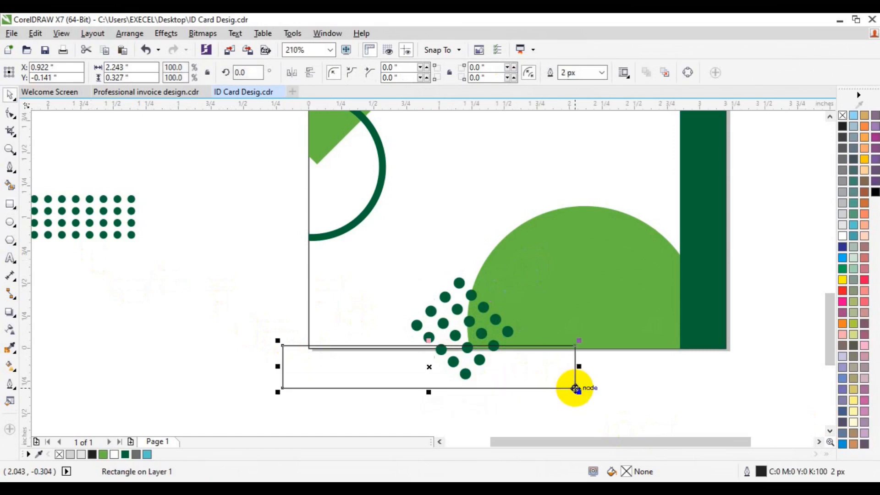
pyautogui.keyDown('shift'); pyautogui.click(491, 321); pyautogui.keyUp('shift')
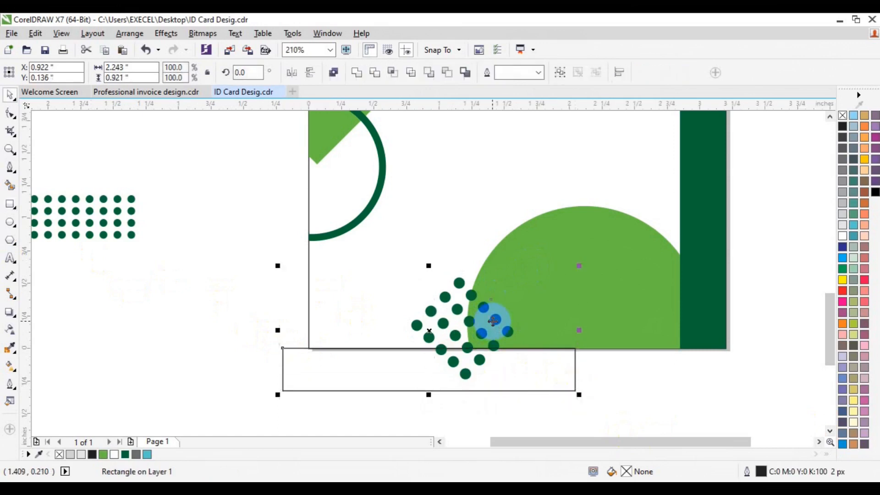
pyautogui.click(375, 75)
pyautogui.click(341, 387)
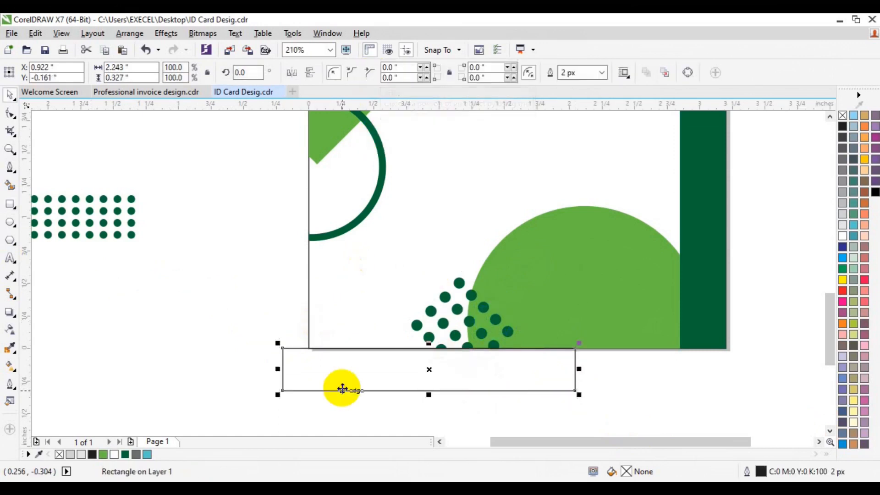
pyautogui.press('Delete')
# - Copy the trimmed dot pattern to the card's lower-left corner
pyautogui.moveTo(436, 300); pyautogui.dragTo(312, 331)
pyautogui.hotkey('ctrl', 'd')
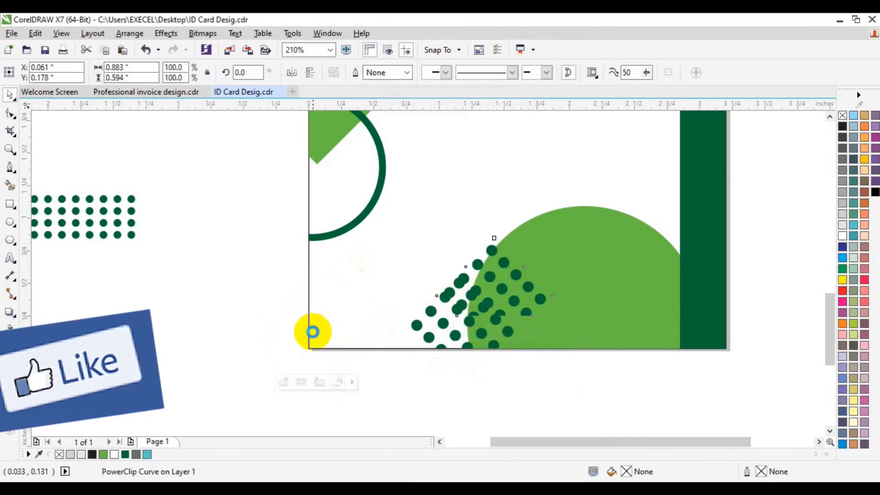
pyautogui.click(312, 332)
# - Rotate the corner dot pattern to about 317.6 degrees and nudge it into place over the card's lower-left corner
pyautogui.moveTo(377, 279); pyautogui.dragTo(403, 326)
pyautogui.press('Up')
pyautogui.press('Up')
pyautogui.press('Up')
pyautogui.press('Up')
pyautogui.press('Up')
pyautogui.press('Right')
pyautogui.press('Right')
pyautogui.press('Right')
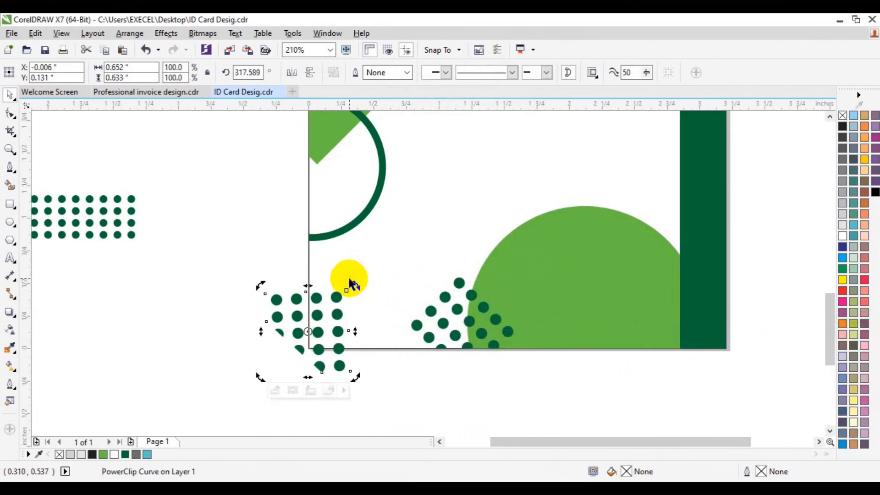
# - Trim the corner dot pattern along the card's left edge with a temporary rectangle, and delete that rectangle
pyautogui.press('F6')
pyautogui.moveTo(232, 278); pyautogui.dragTo(310, 401)
pyautogui.press('space')
pyautogui.keyDown('shift'); pyautogui.click(321, 362); pyautogui.keyUp('shift')
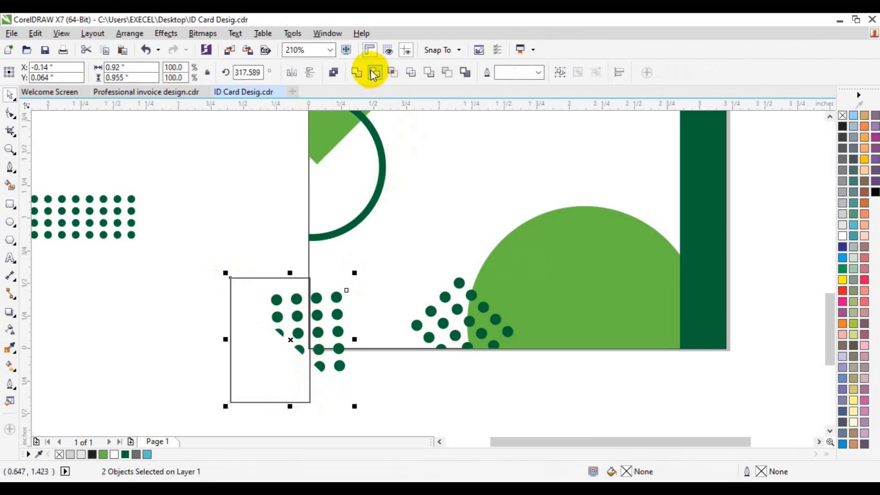
pyautogui.click(374, 74)
pyautogui.click(261, 390)
pyautogui.press('Delete')
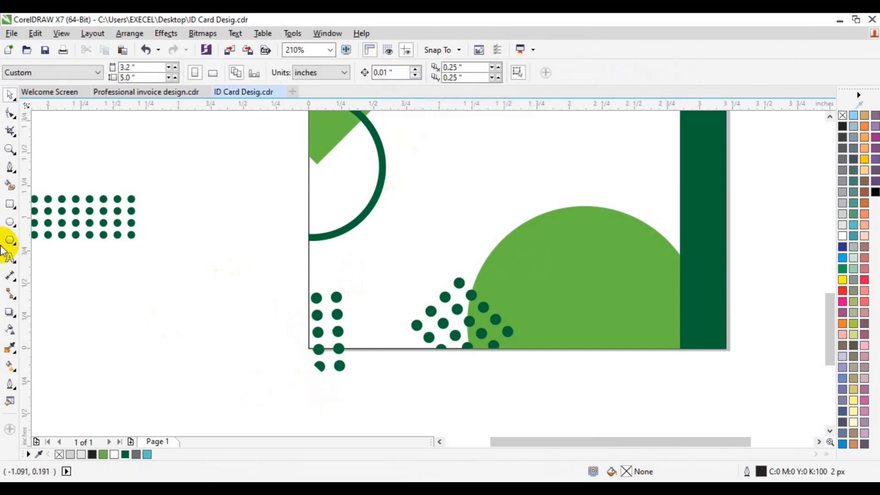
# - Trim the corner dot pattern along the card's bottom edge with a temporary rectangle, and delete that rectangle
pyautogui.click(7, 206)
pyautogui.moveTo(197, 334); pyautogui.dragTo(376, 400)
pyautogui.press('Down')
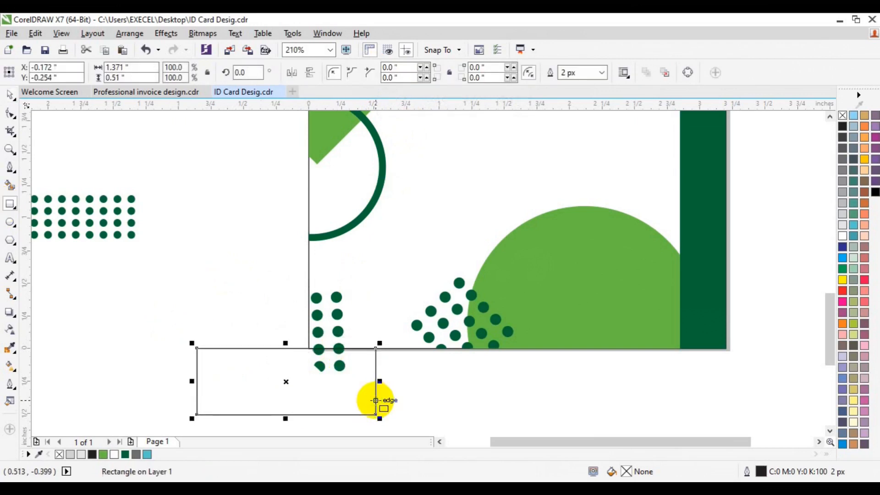
pyautogui.press('space')
pyautogui.keyDown('shift'); pyautogui.click(334, 310); pyautogui.keyUp('shift')
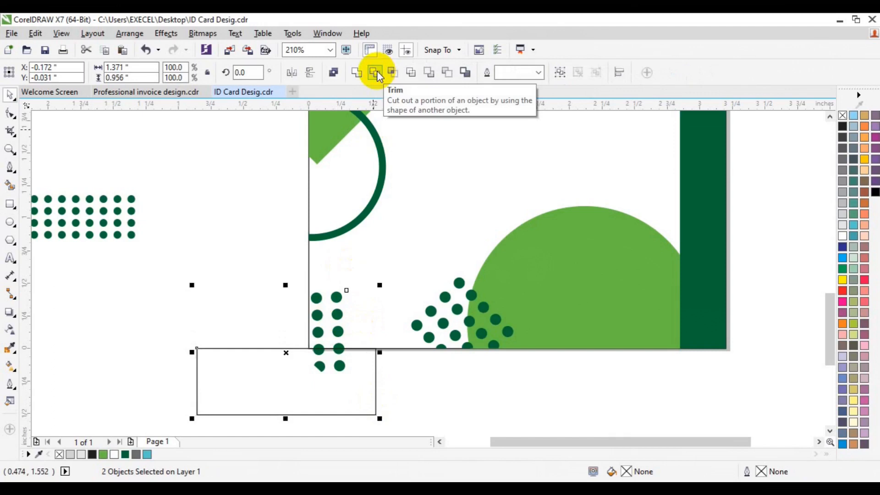
pyautogui.click(375, 72)
pyautogui.click(277, 387)
pyautogui.press('Delete')
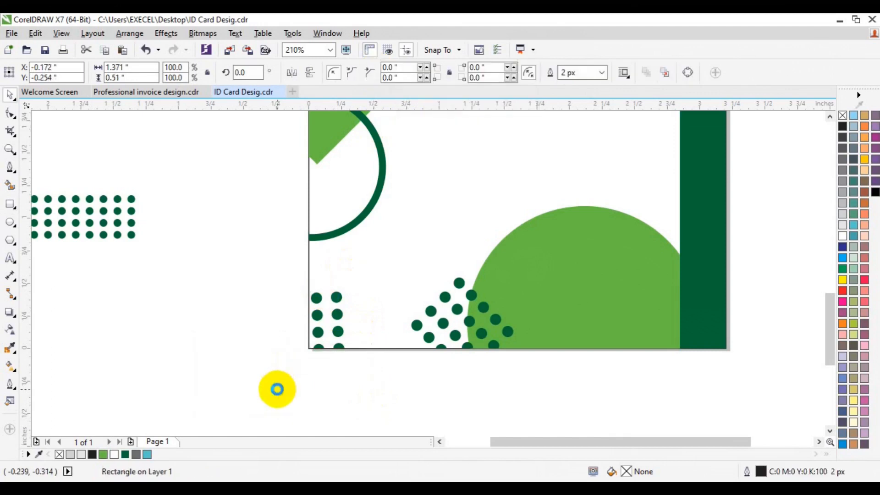
pyautogui.click(320, 347)
pyautogui.click(318, 333)
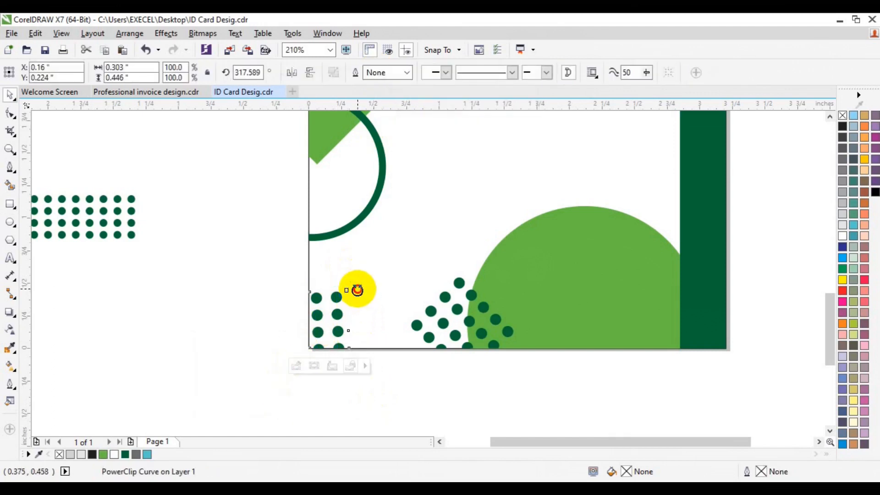
pyautogui.hotkey('ctrl', 'z')
pyautogui.press('F6')
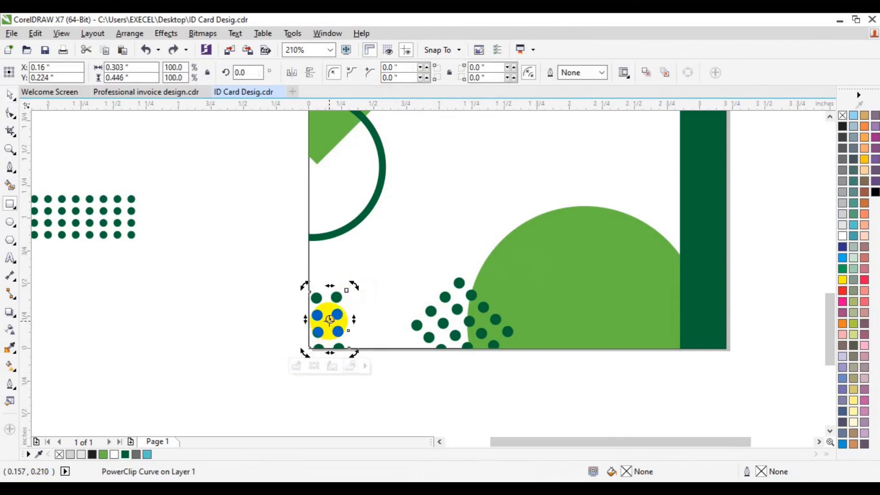
# - Move the four-row dot pattern from outside the page onto the lower edge of the green header bar, left of the dark half circle
pyautogui.click(10, 149)
pyautogui.click(90, 74)
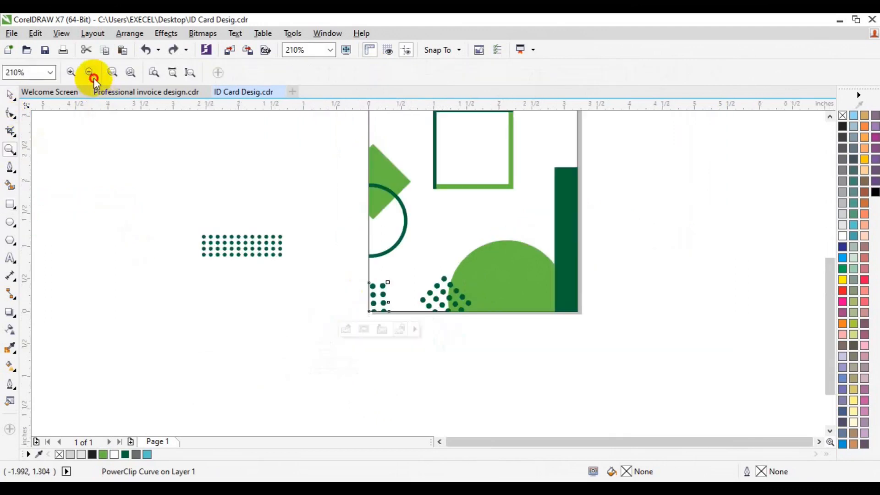
pyautogui.press('space')
pyautogui.click(777, 171)
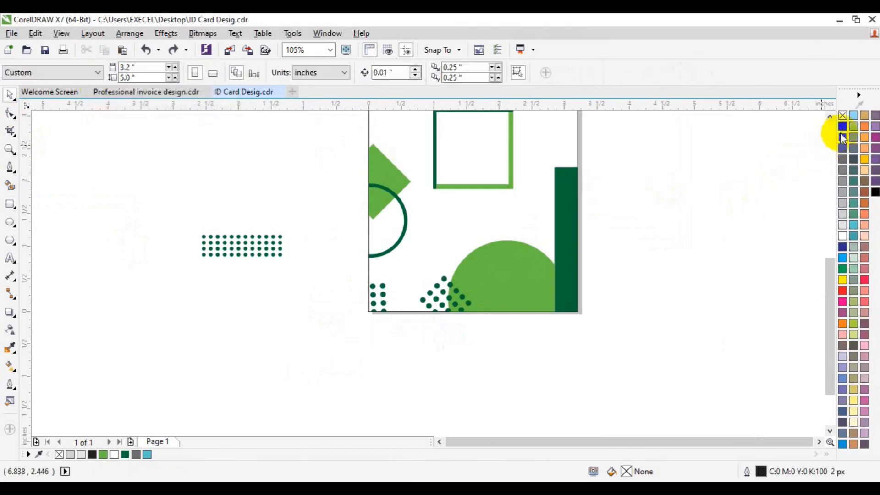
pyautogui.click(829, 117)
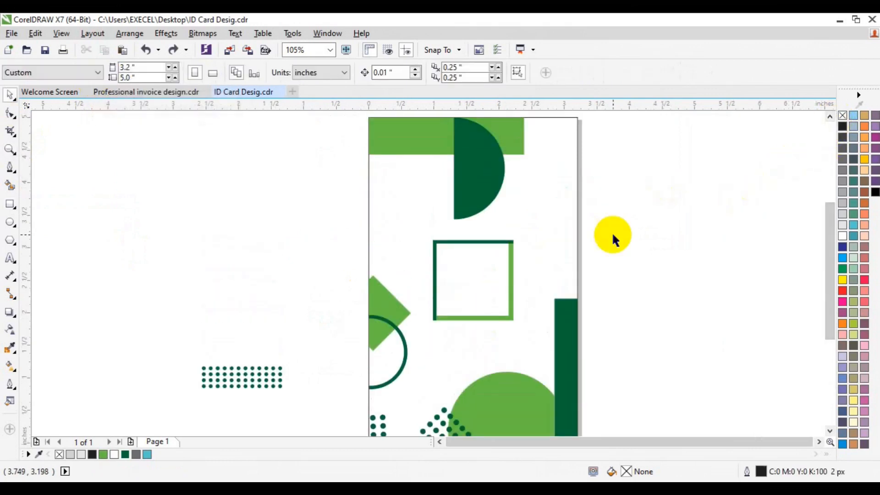
pyautogui.moveTo(151, 352); pyautogui.dragTo(306, 393)
pyautogui.moveTo(245, 380); pyautogui.dragTo(411, 163)
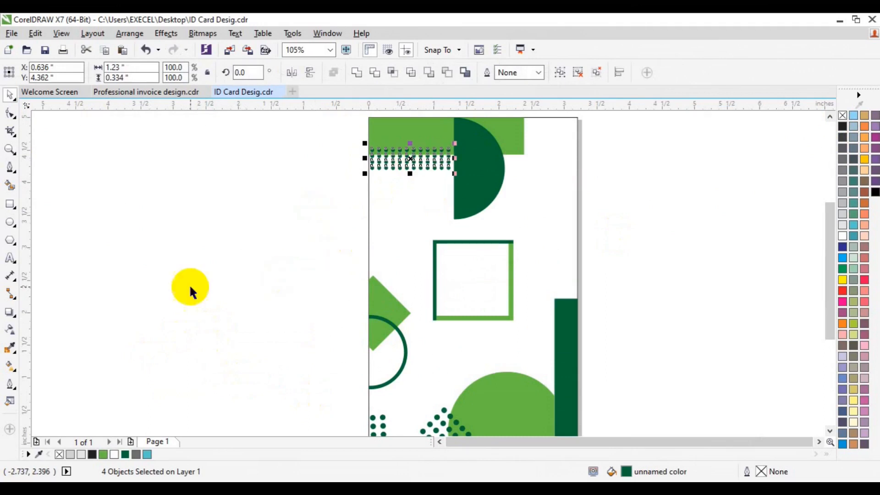
pyautogui.click(162, 262)
# - Check the overall card layout and the area around the page
pyautogui.click(10, 149)
pyautogui.click(88, 70)
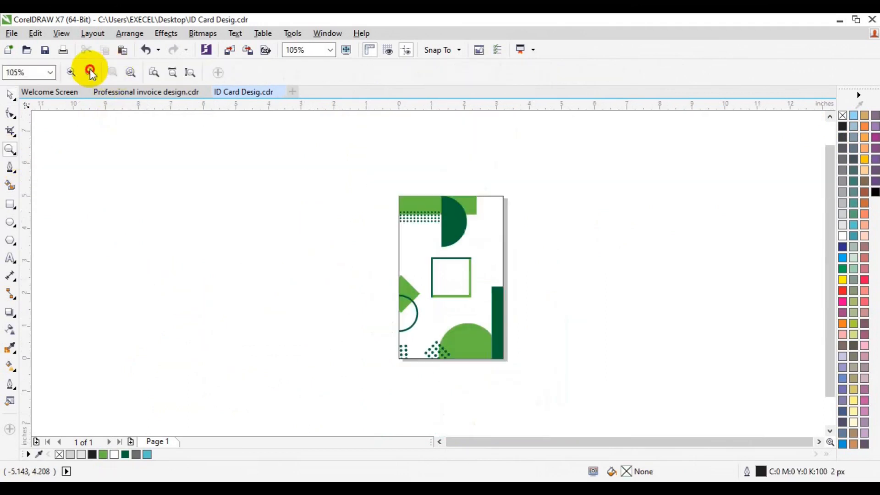
pyautogui.click(10, 149)
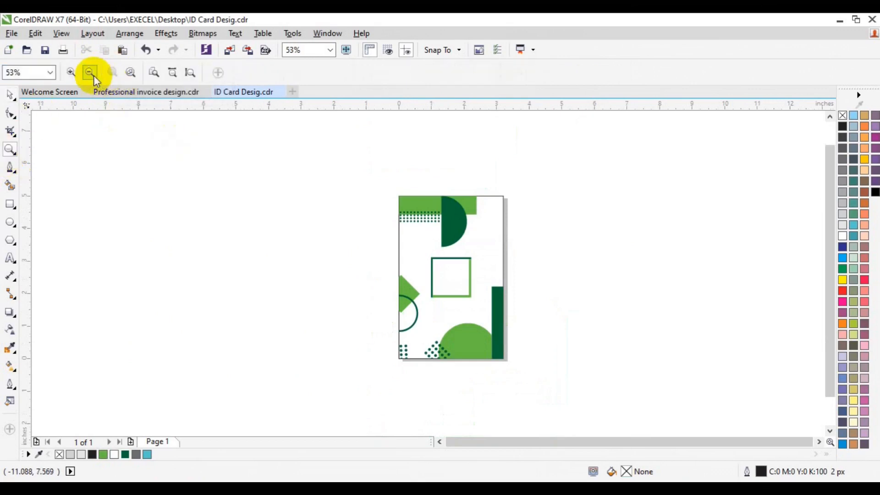
pyautogui.click(91, 73)
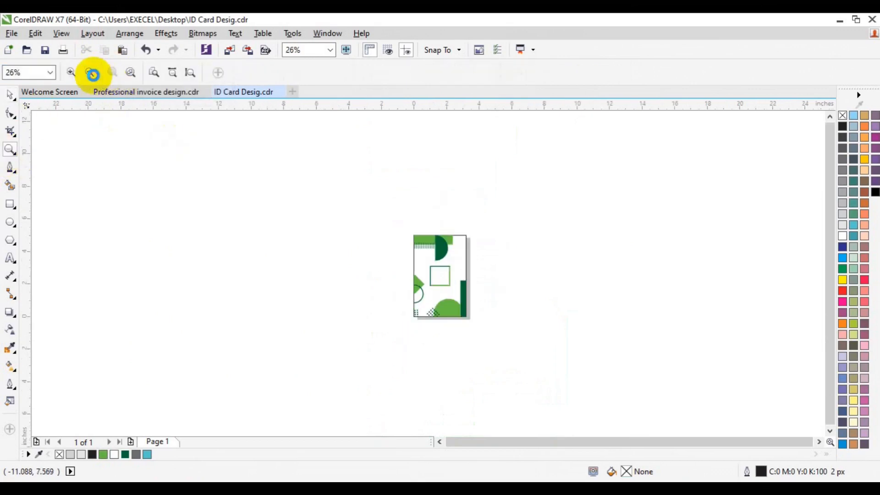
pyautogui.click(819, 441)
pyautogui.click(829, 430)
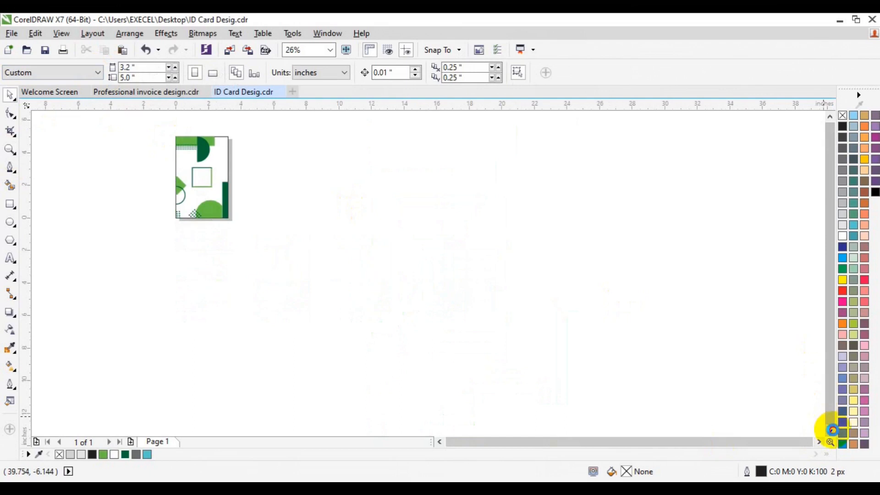
pyautogui.click(439, 442)
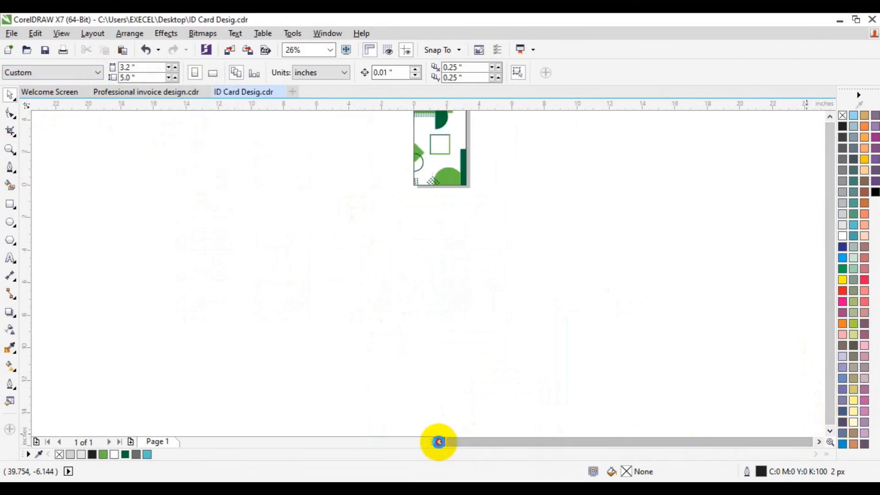
pyautogui.click(829, 117)
# - Fill the uppermost dot row on the green header bar with white
pyautogui.click(10, 150)
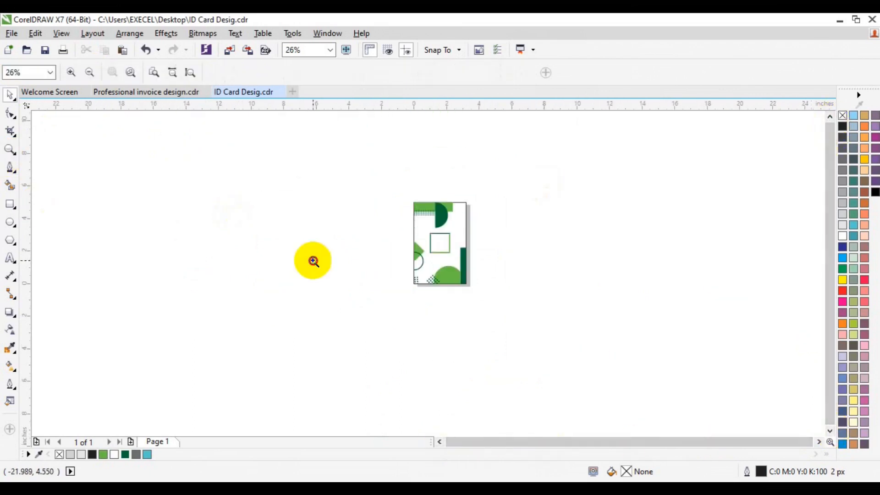
pyautogui.click(452, 251)
pyautogui.click(406, 269)
pyautogui.press('space')
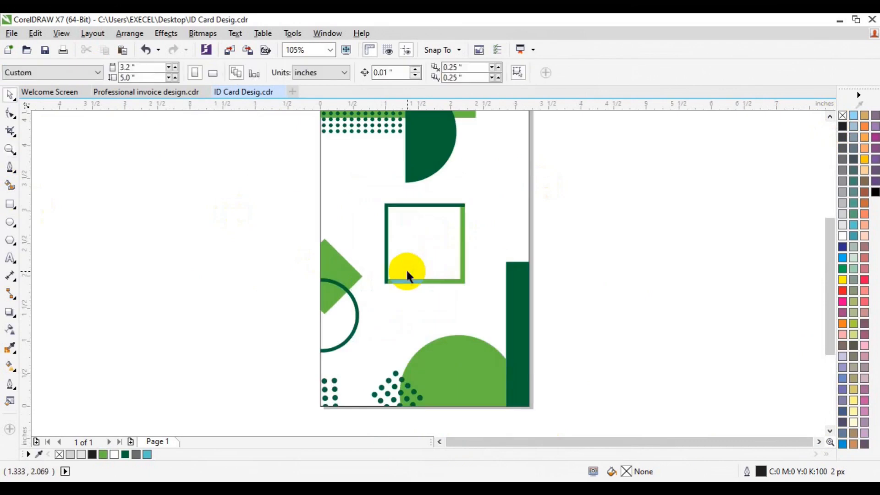
pyautogui.click(828, 117)
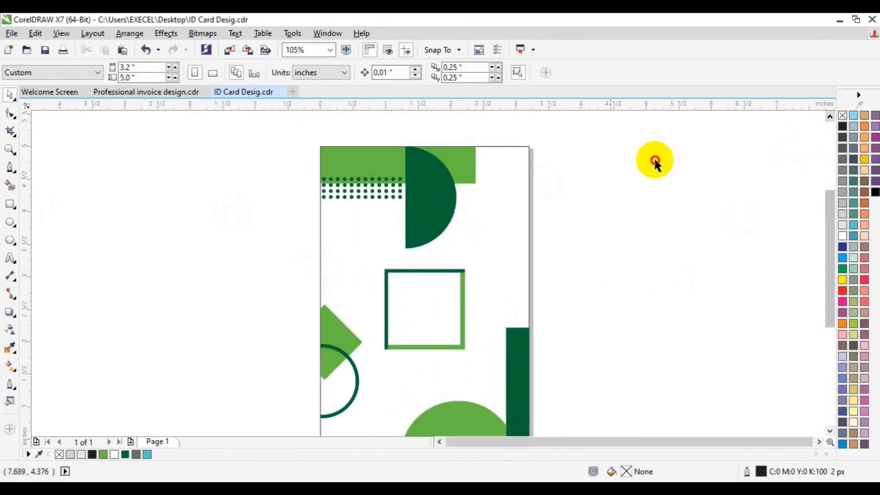
pyautogui.click(361, 178)
pyautogui.click(114, 454)
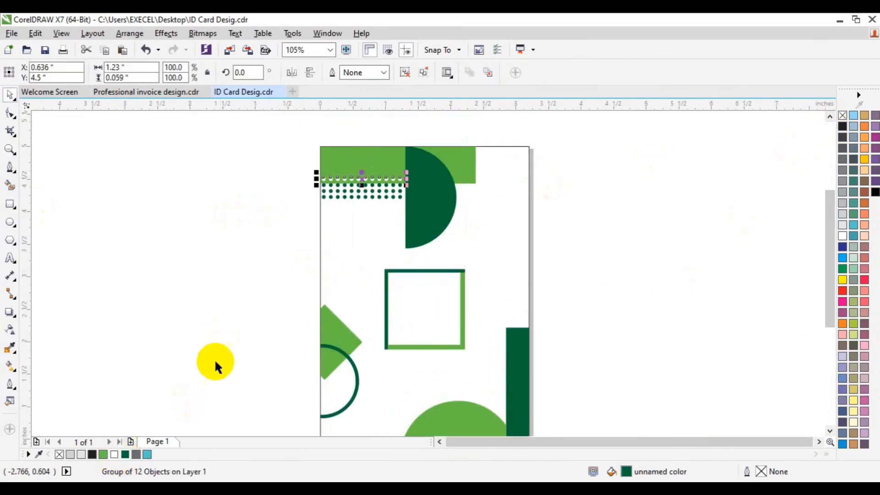
pyautogui.click(227, 284)
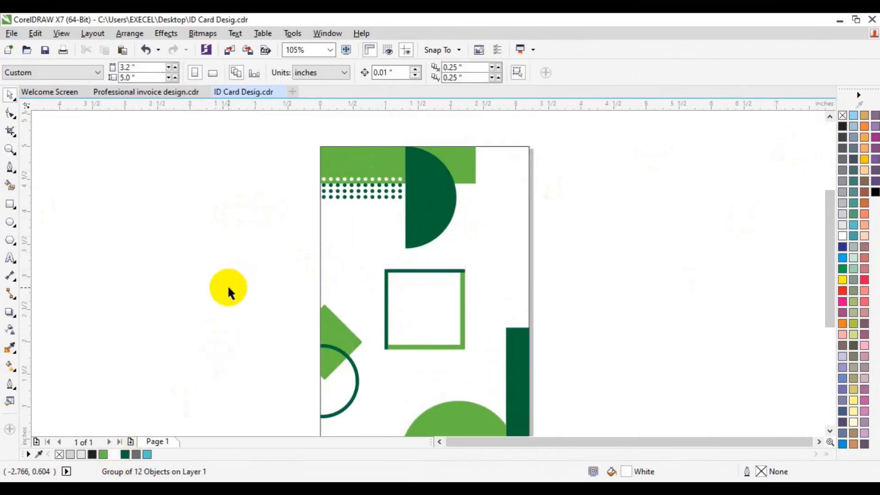
# - Import the portrait my_passport-removebg-preview(1).png and place it on the card at about 1.55 inches wide
pyautogui.click(231, 55)
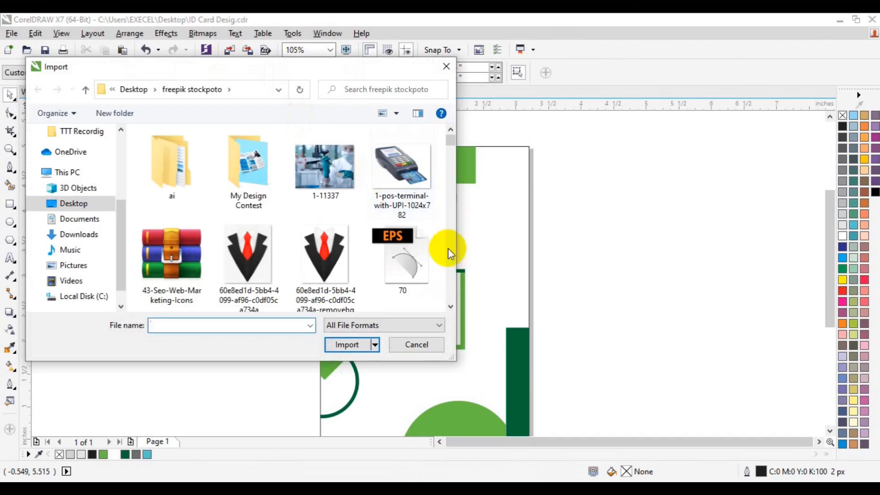
pyautogui.scroll(-5, 448, 249)
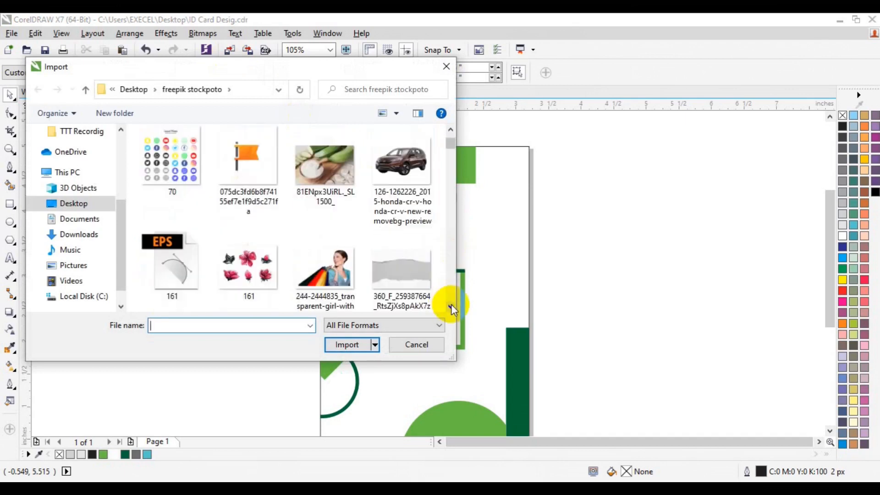
pyautogui.click(451, 304)
pyautogui.moveTo(451, 304); pyautogui.dragTo(452, 304)
pyautogui.click(402, 160)
pyautogui.click(349, 344)
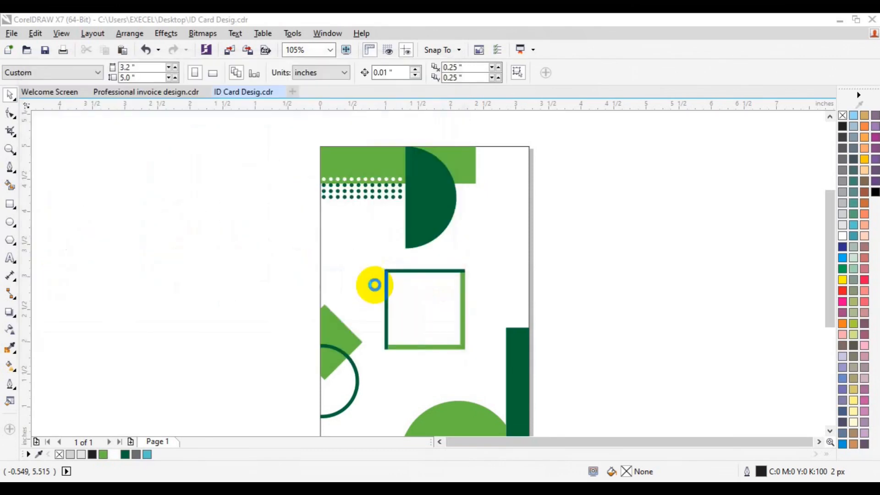
pyautogui.moveTo(378, 282); pyautogui.dragTo(487, 385)
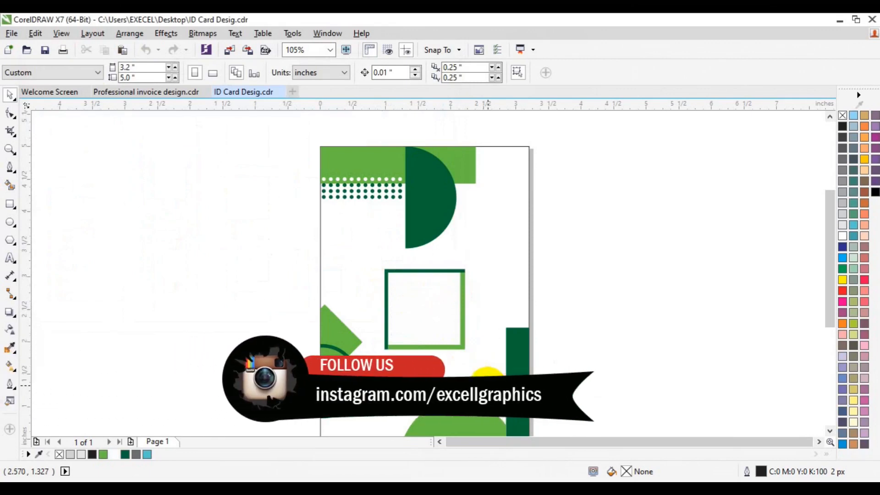
# - PowerClip the imported portrait inside the central square frame
pyautogui.click(165, 33)
pyautogui.moveTo(208, 200)
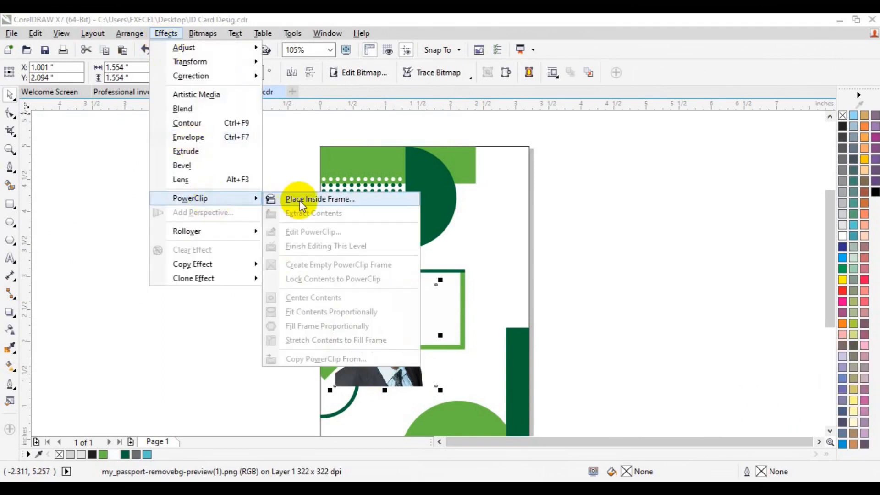
pyautogui.click(291, 198)
pyautogui.click(463, 291)
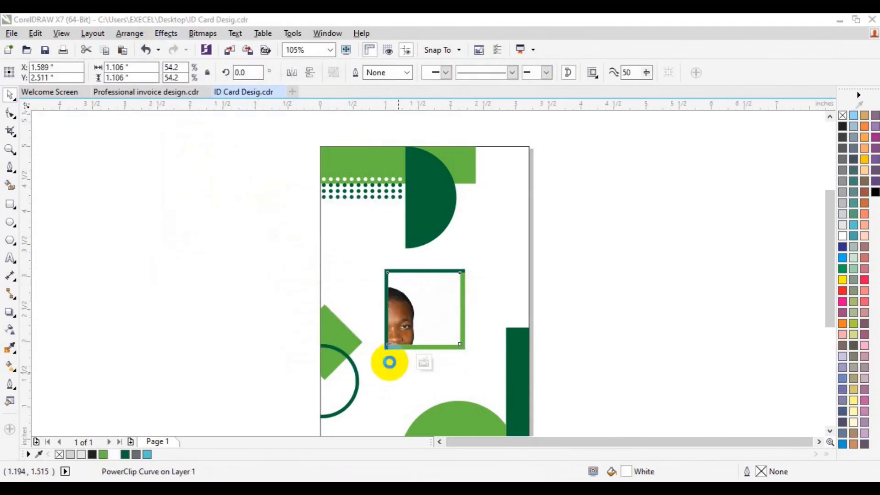
# - Edit the PowerClip contents, scaling the portrait to about 1.07 inches wide and nudging it down to the frame's lower edge, and finish editing
pyautogui.click(390, 362)
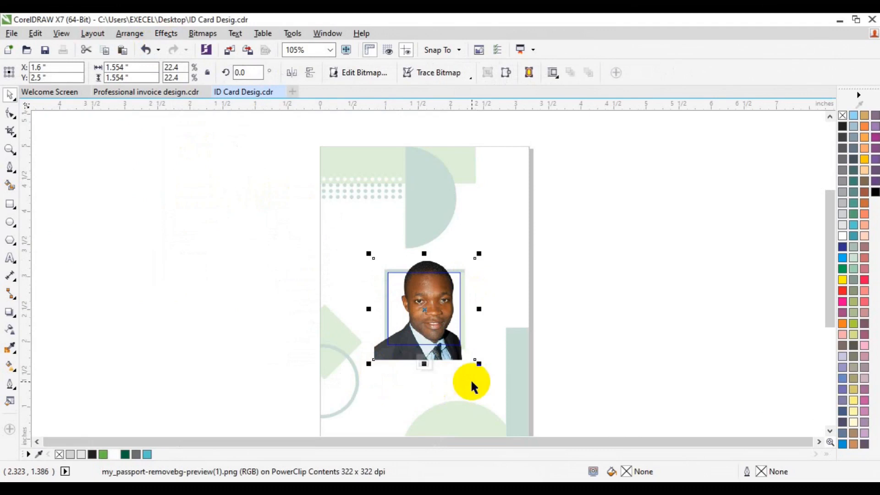
pyautogui.moveTo(479, 364); pyautogui.dragTo(463, 350)
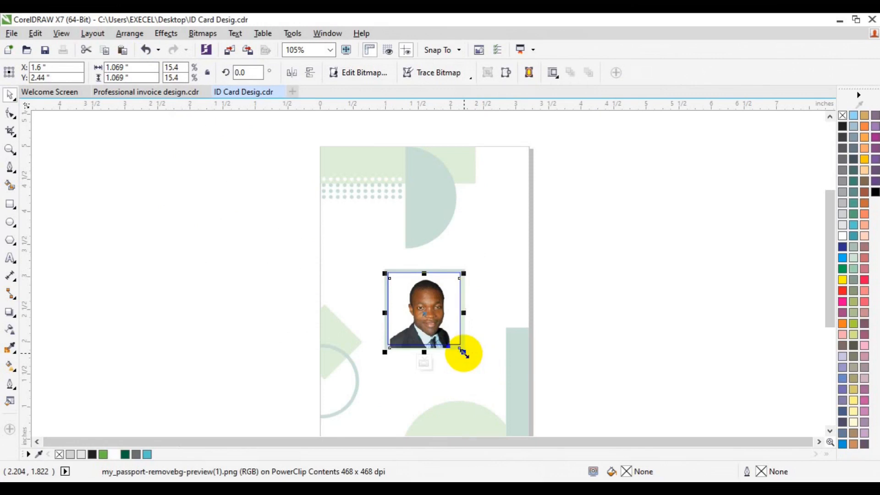
pyautogui.press('Down')
pyautogui.press('Down')
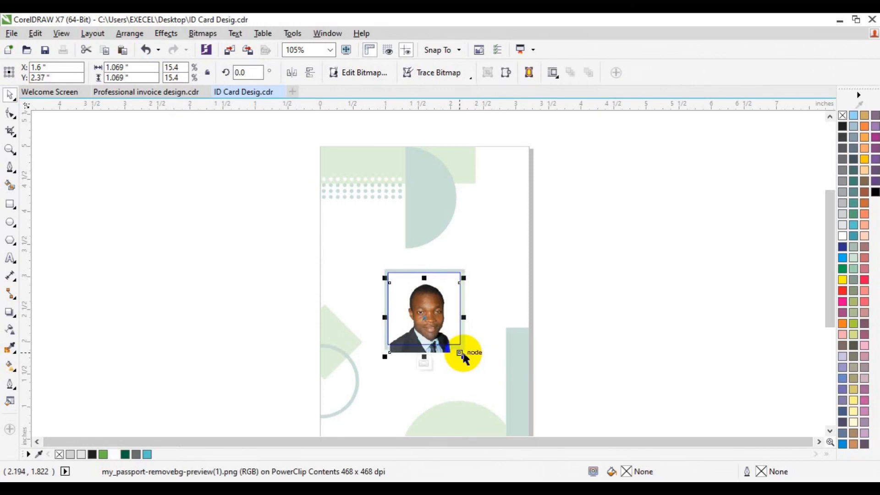
pyautogui.click(428, 362)
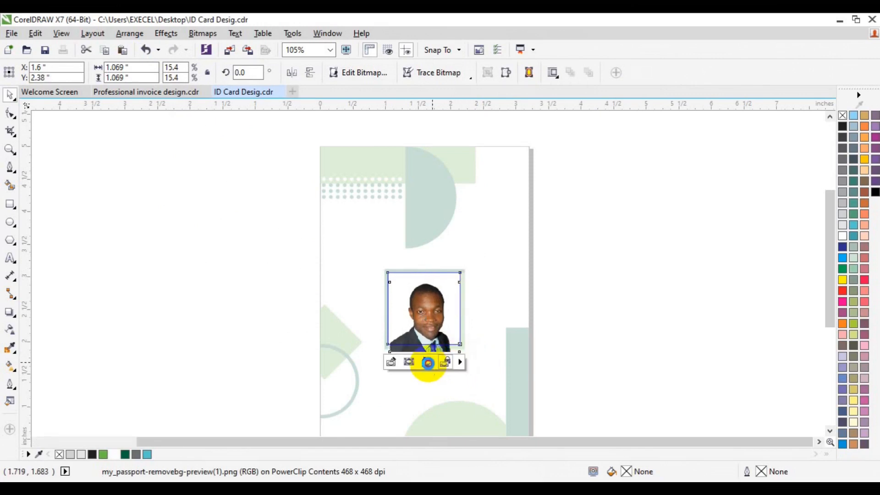
pyautogui.moveTo(620, 222); pyautogui.dragTo(324, 373)
pyautogui.click(510, 295)
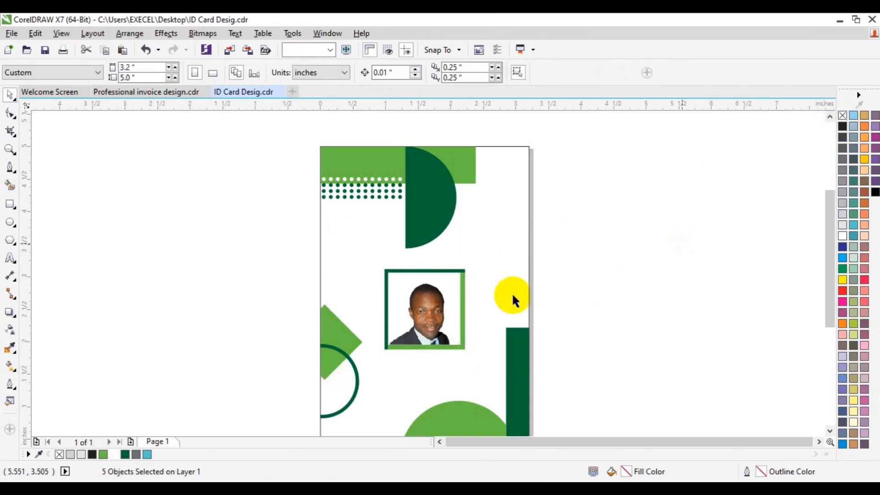
# - Copy the three dark green dot rows to the area right of the half circle's lower part, and group the copy
pyautogui.click(10, 149)
pyautogui.click(90, 72)
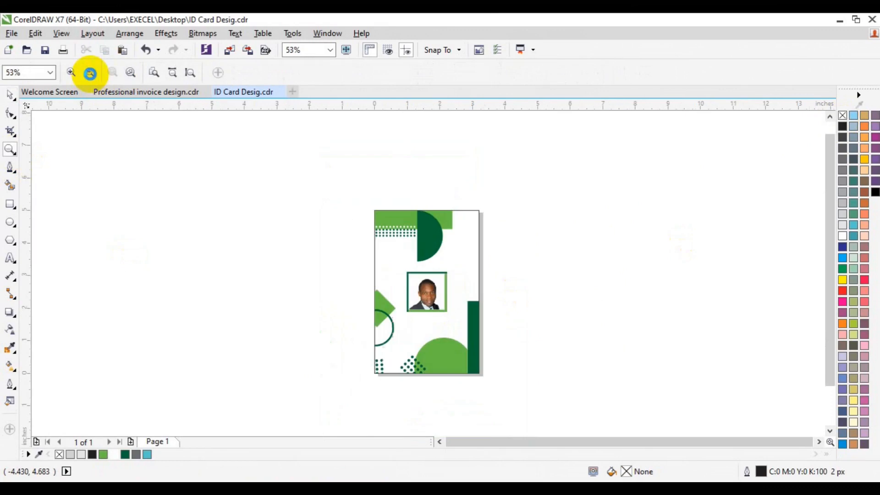
pyautogui.press('space')
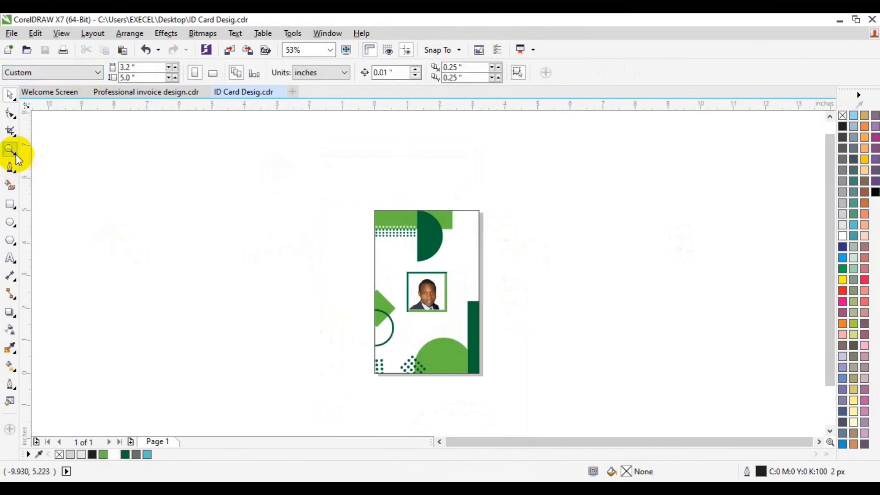
pyautogui.click(10, 149)
pyautogui.click(420, 245)
pyautogui.press('space')
pyautogui.click(269, 238)
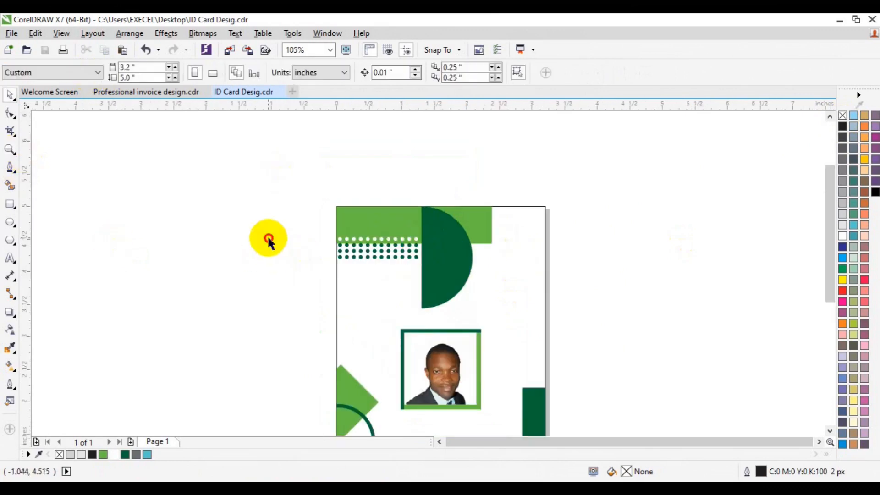
pyautogui.moveTo(428, 283); pyautogui.dragTo(489, 297)
pyautogui.click(489, 296)
pyautogui.click(560, 71)
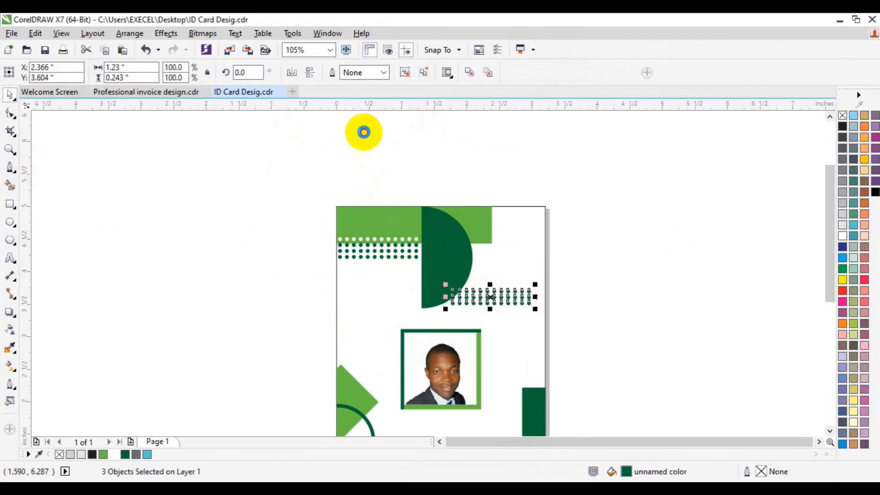
# - Rotate the grouped dark green dot rows by 90 degrees and place them directly above the dark green bar at the card's right edge
pyautogui.click(237, 74)
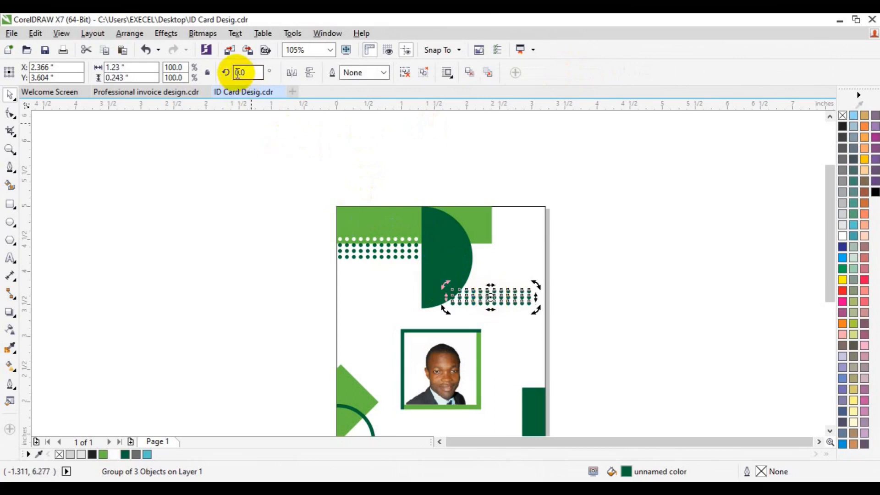
pyautogui.write('90')
pyautogui.press('Return')
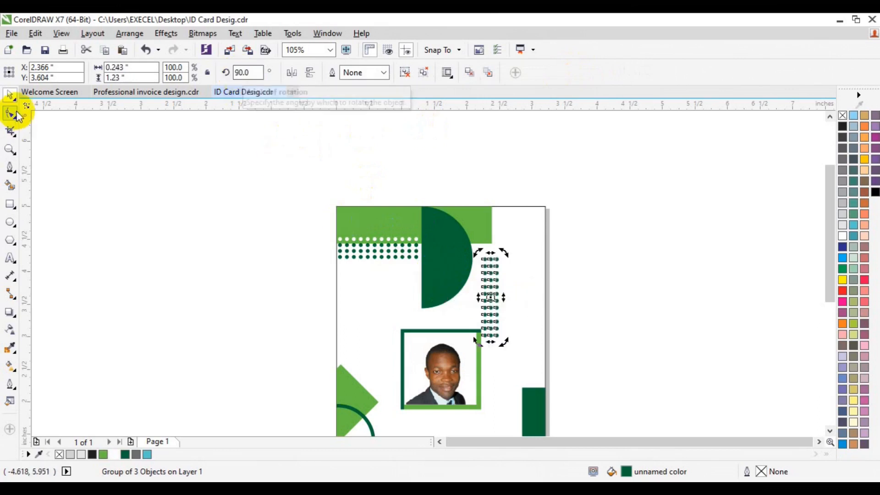
pyautogui.click(363, 301)
pyautogui.click(489, 308)
pyautogui.moveTo(489, 308); pyautogui.dragTo(532, 346)
pyautogui.keyDown('shift'); pyautogui.click(536, 401); pyautogui.keyUp('shift')
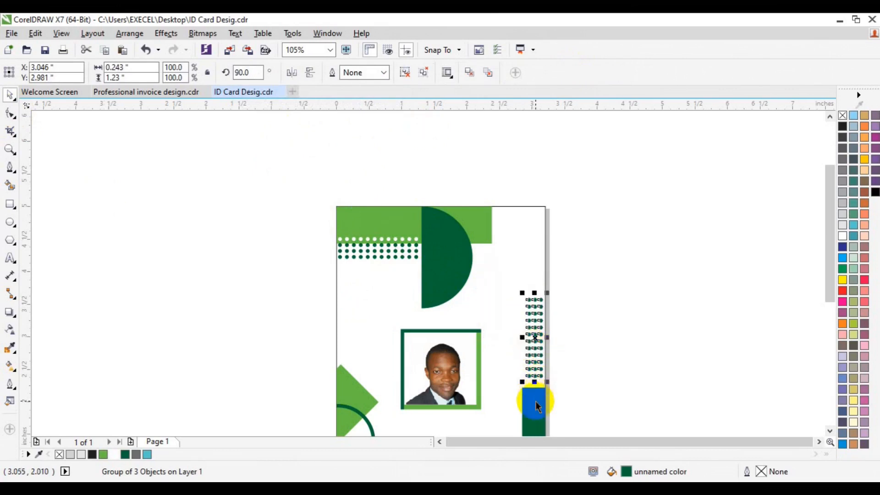
pyautogui.click(619, 358)
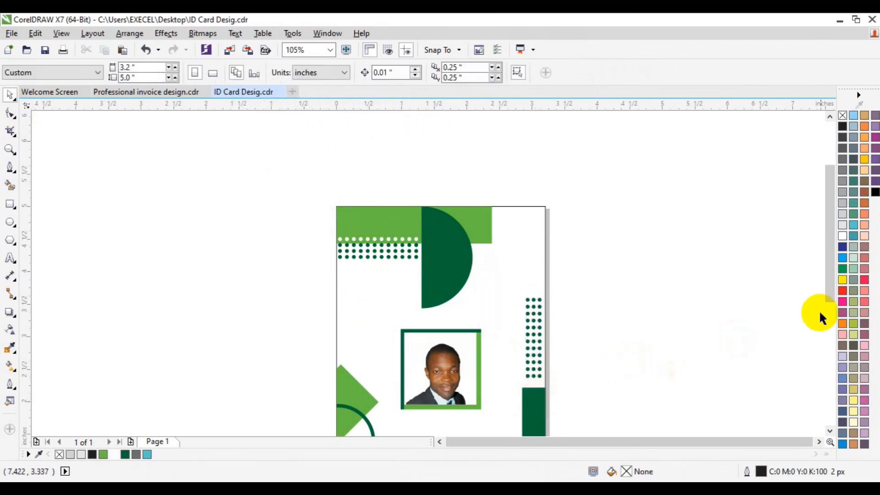
# - Nudge the diamond and half ring at the left edge slightly up, and make a flipped copy of the half ring that curves left
pyautogui.moveTo(827, 298); pyautogui.dragTo(832, 346)
pyautogui.moveTo(234, 216); pyautogui.dragTo(405, 371)
pyautogui.press('Up')
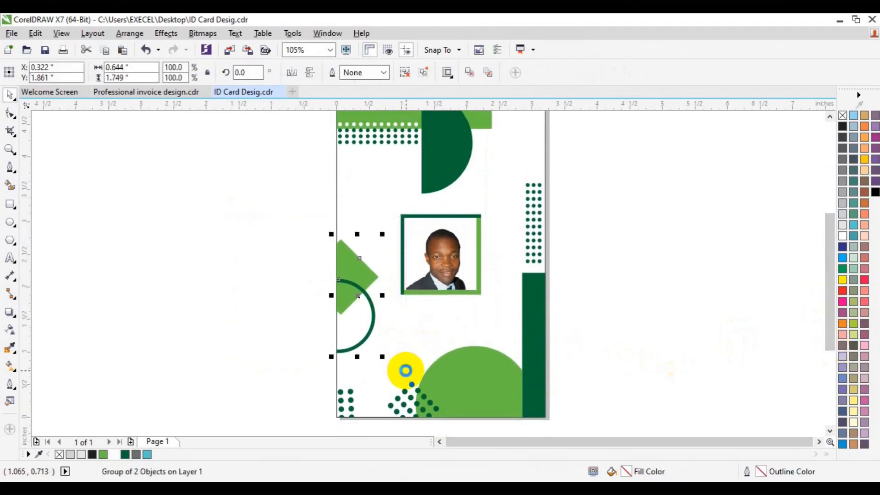
pyautogui.keyDown('ctrl'); pyautogui.click(370, 326); pyautogui.keyUp('ctrl')
pyautogui.moveTo(370, 326); pyautogui.dragTo(387, 310)
pyautogui.click(310, 71)
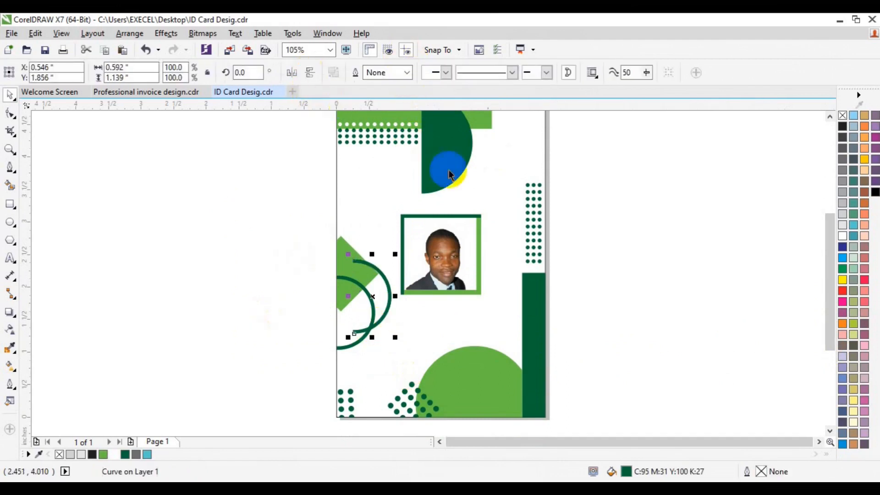
# - Align the half-ring copy flush with the card's right edge and move it up into the upper-right corner
pyautogui.keyDown('shift'); pyautogui.click(529, 160); pyautogui.keyUp('shift')
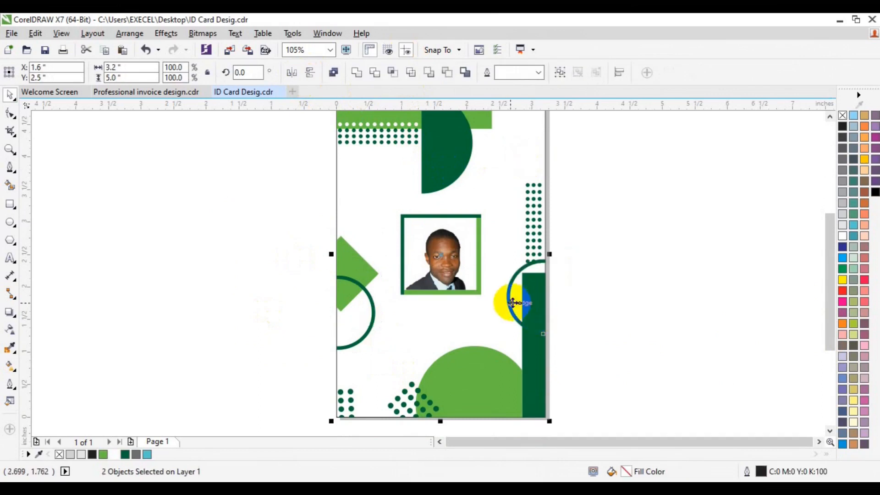
pyautogui.click(551, 295)
pyautogui.click(513, 304)
pyautogui.moveTo(513, 303); pyautogui.dragTo(514, 143)
pyautogui.click(828, 119)
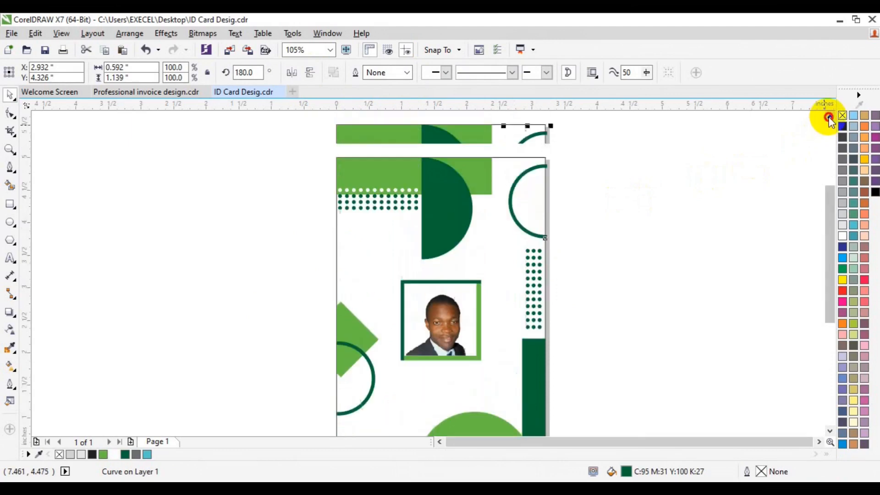
pyautogui.moveTo(524, 234); pyautogui.dragTo(525, 227)
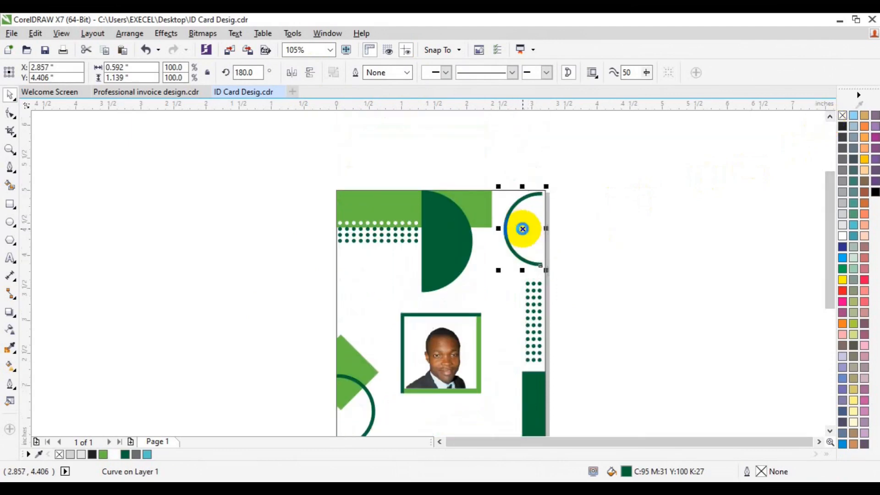
pyautogui.click(408, 284)
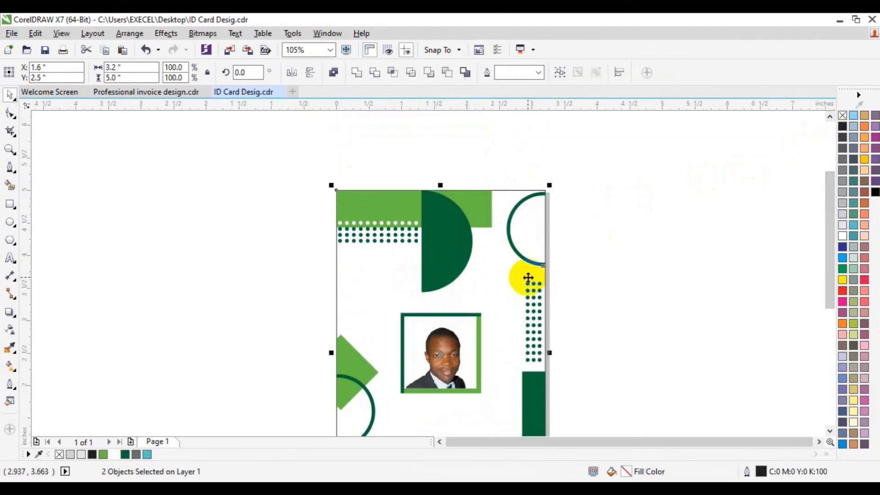
pyautogui.click(172, 209)
# - Examine the overall card layout and the shapes along its lower and middle parts
pyautogui.click(9, 151)
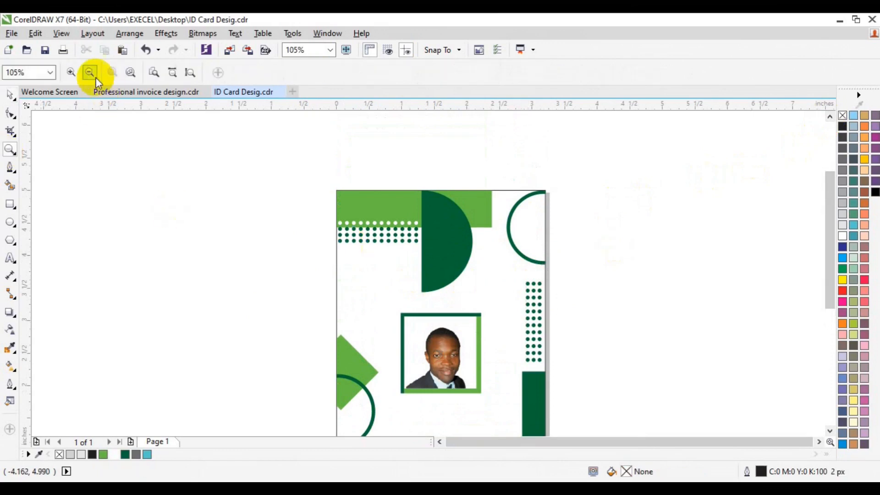
pyautogui.click(90, 72)
pyautogui.press('space')
pyautogui.click(829, 431)
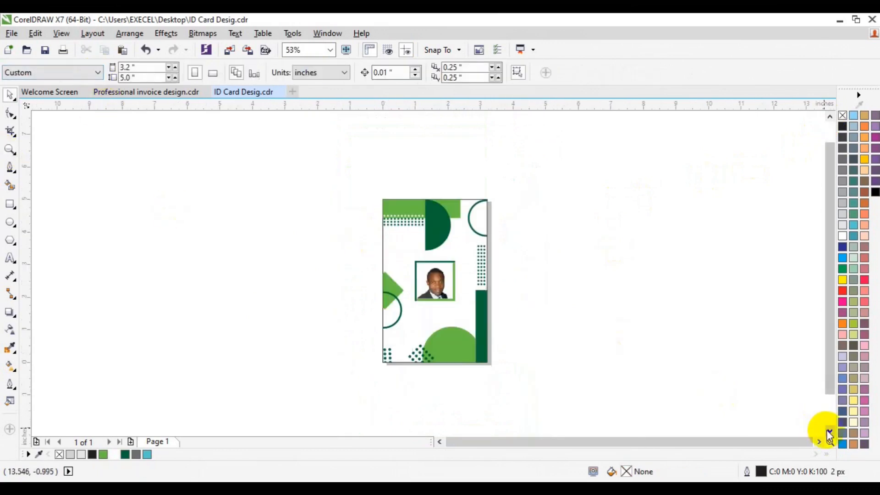
pyautogui.click(10, 150)
pyautogui.click(452, 325)
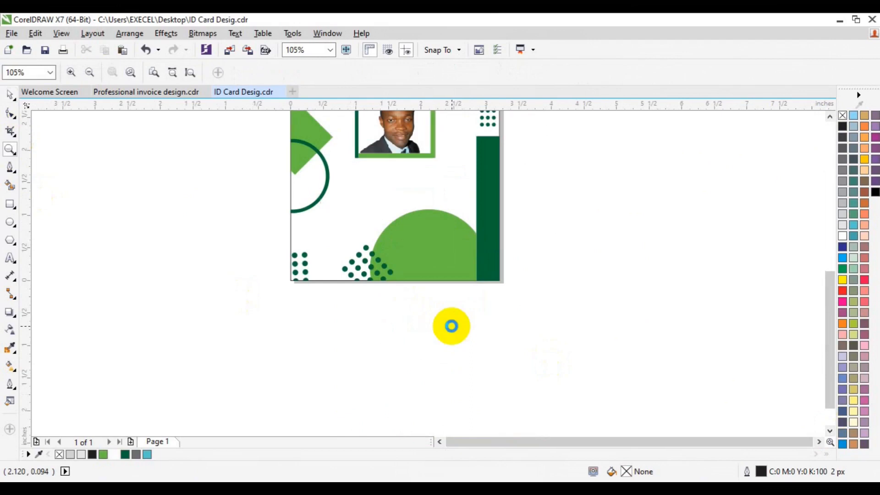
pyautogui.press('space')
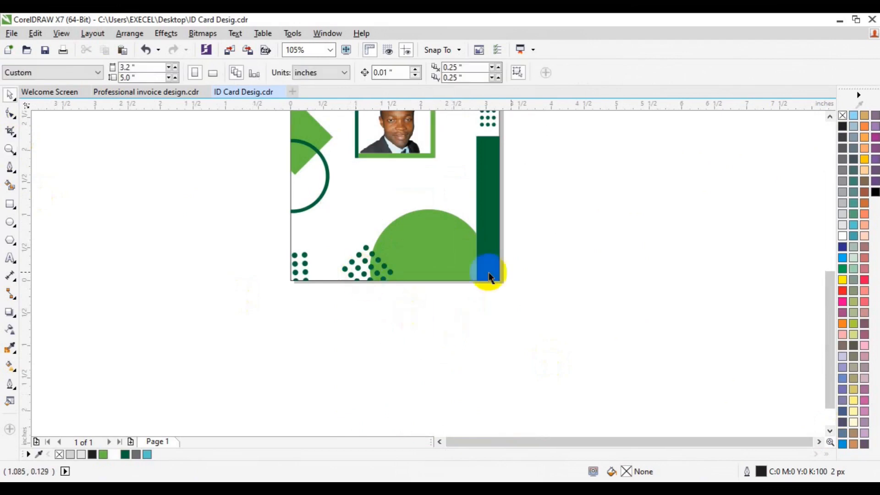
pyautogui.click(829, 118)
pyautogui.click(829, 118)
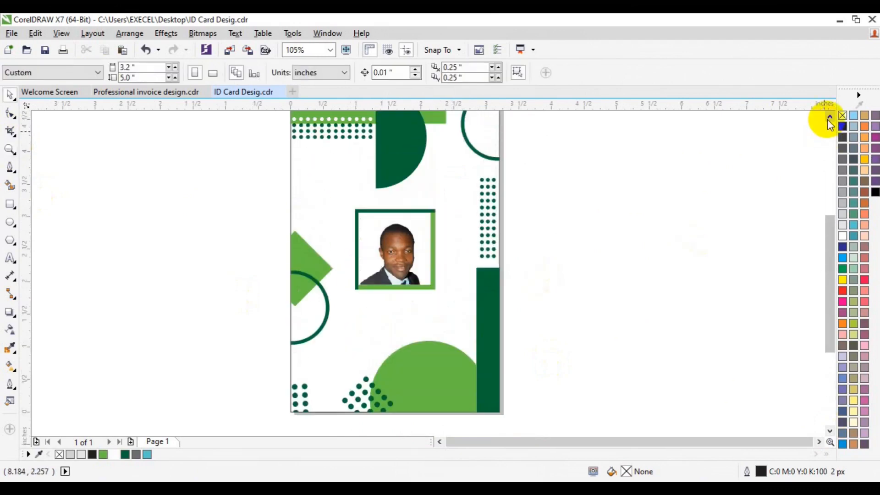
# - Group the left-edge diamond with its half ring, and group the portrait with its two-tone frame
pyautogui.moveTo(284, 194); pyautogui.dragTo(468, 308)
pyautogui.moveTo(172, 235); pyautogui.dragTo(291, 275)
pyautogui.moveTo(209, 175); pyautogui.dragTo(339, 357)
pyautogui.hotkey('ctrl', 'g')
pyautogui.moveTo(222, 192); pyautogui.dragTo(455, 302)
pyautogui.hotkey('ctrl', 'g')
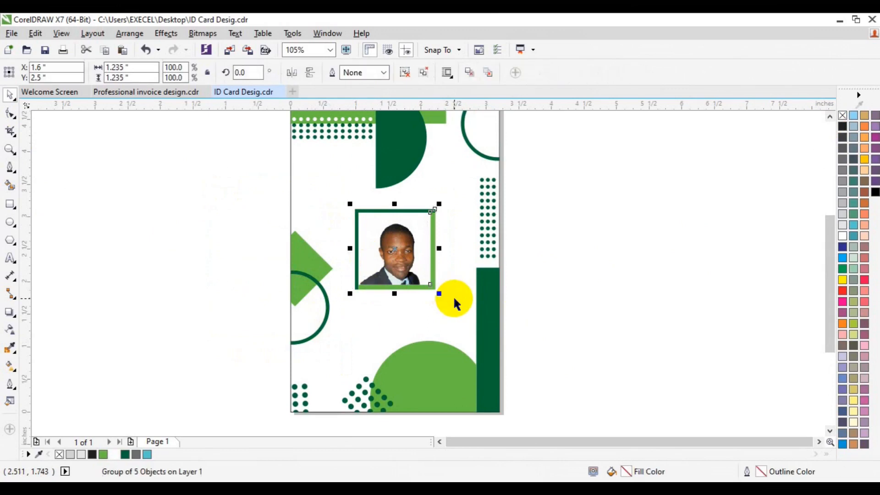
pyautogui.click(573, 298)
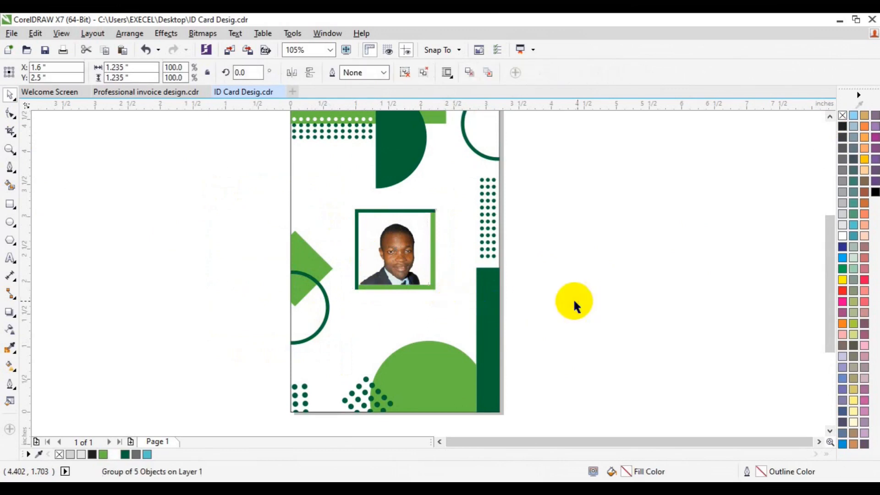
# - Add the cardholder's full name as artistic text beside the card, formatted in bold Lato at 12 pt
pyautogui.click(9, 259)
pyautogui.click(121, 290)
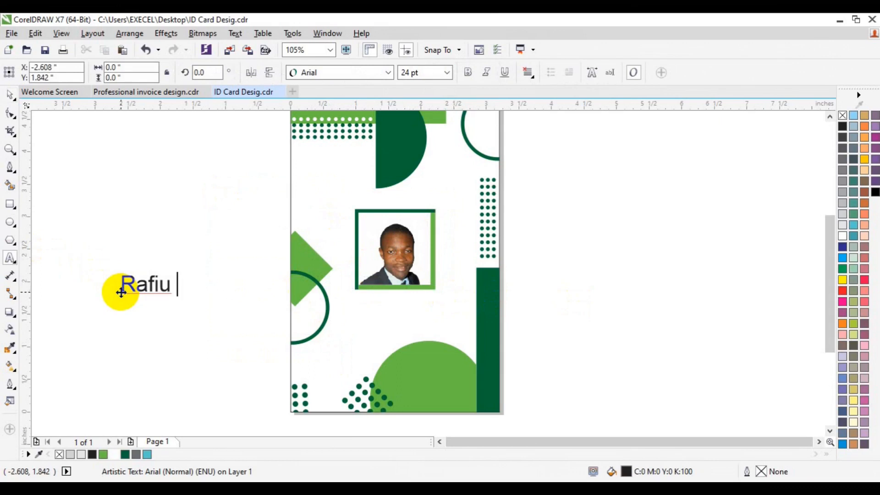
pyautogui.hotkey('ctrl', 'a')
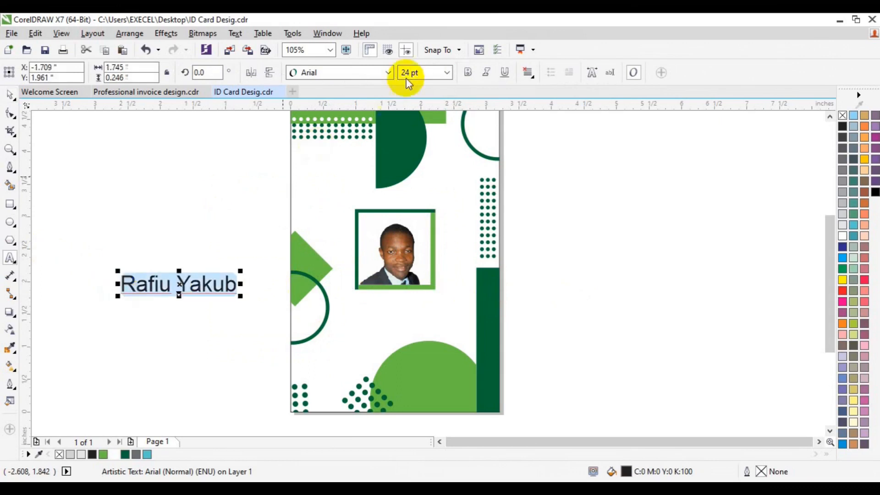
pyautogui.click(389, 73)
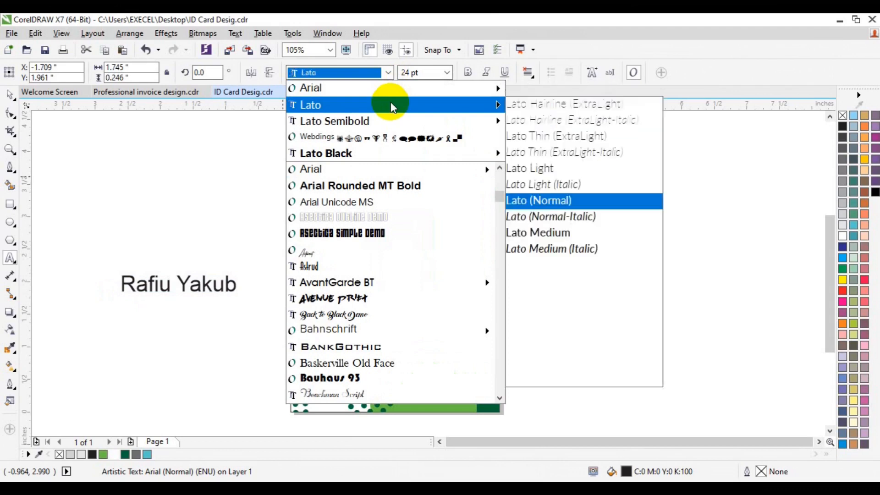
pyautogui.click(584, 297)
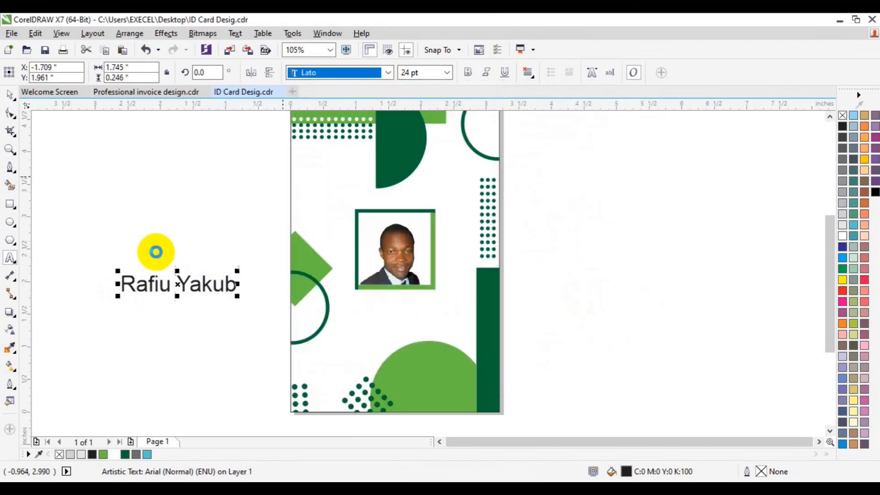
pyautogui.click(449, 76)
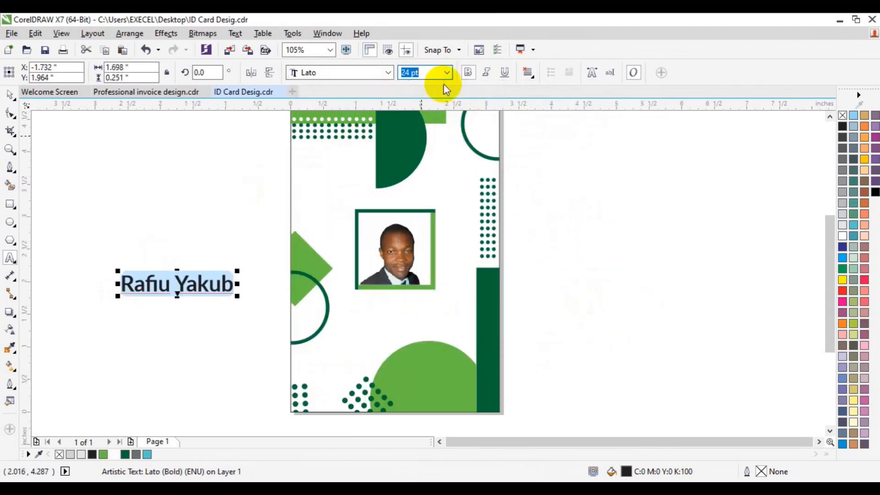
pyautogui.click(416, 149)
pyautogui.click(10, 96)
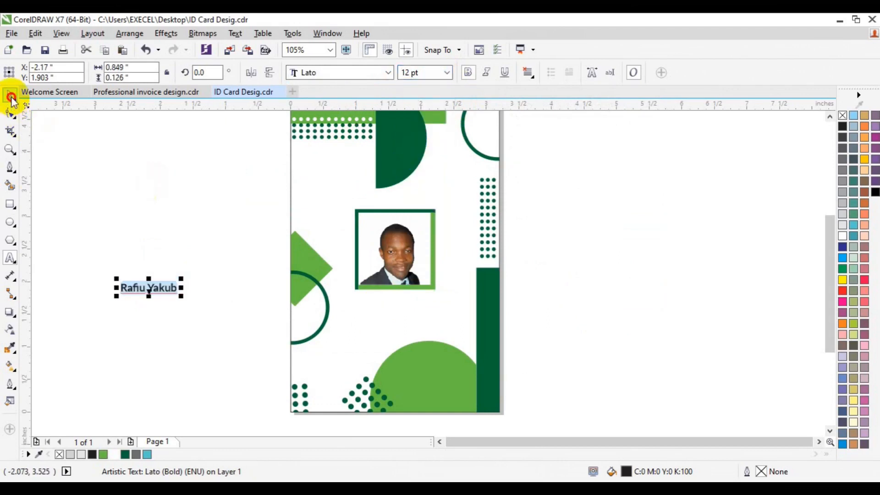
# - Enlarge the name text to 20 pt and place it horizontally centered on the card, just below the portrait frame
pyautogui.moveTo(149, 287); pyautogui.dragTo(397, 301)
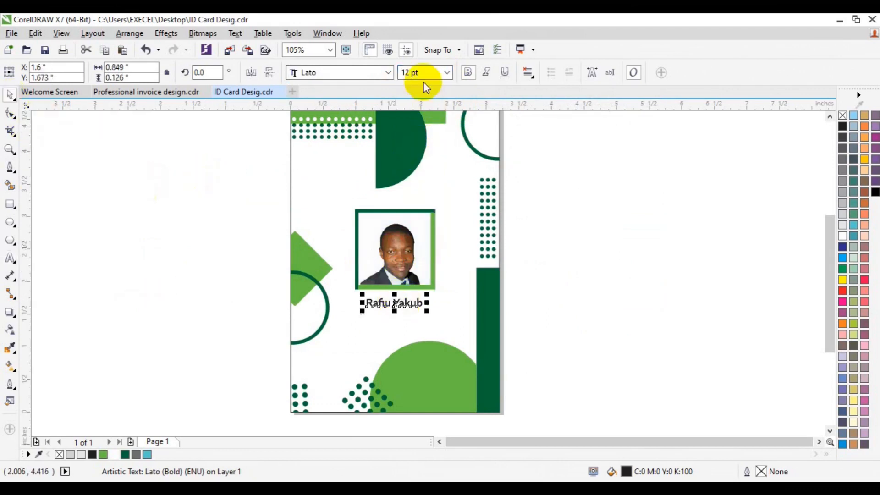
pyautogui.click(408, 73)
pyautogui.click(408, 73)
pyautogui.write('15 ')
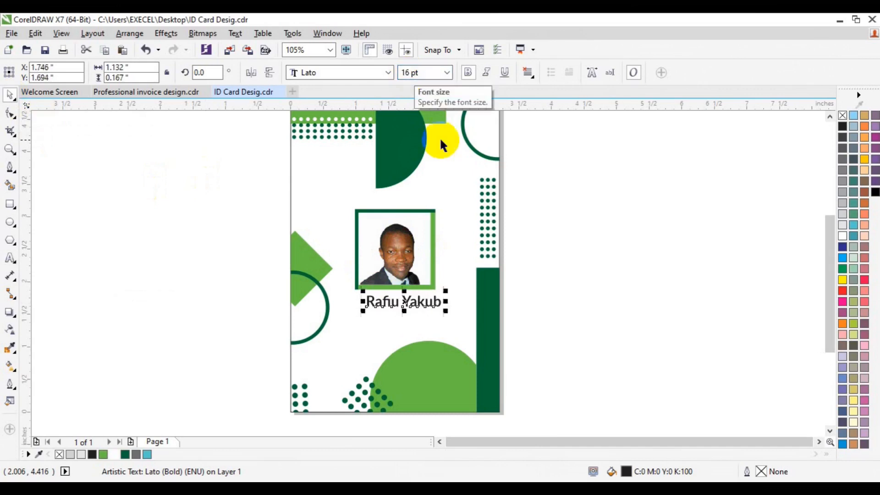
pyautogui.write('p')
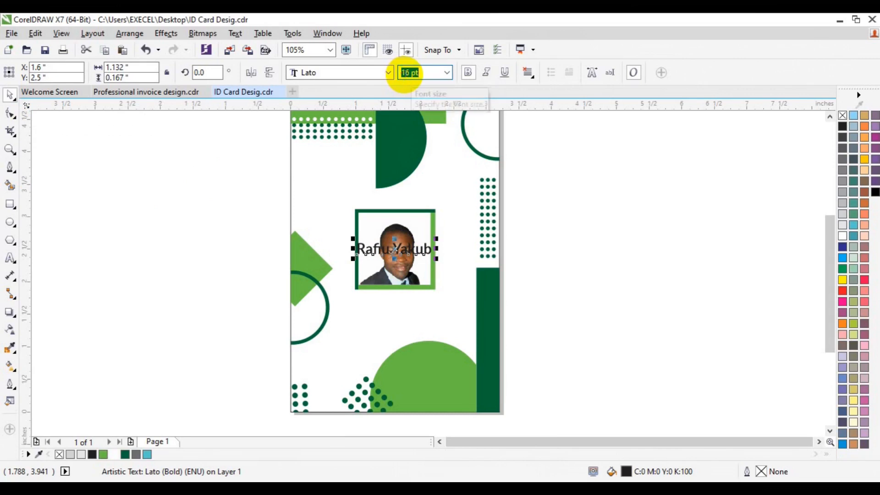
pyautogui.click(404, 74)
pyautogui.doubleClick(405, 74)
pyautogui.write('20')
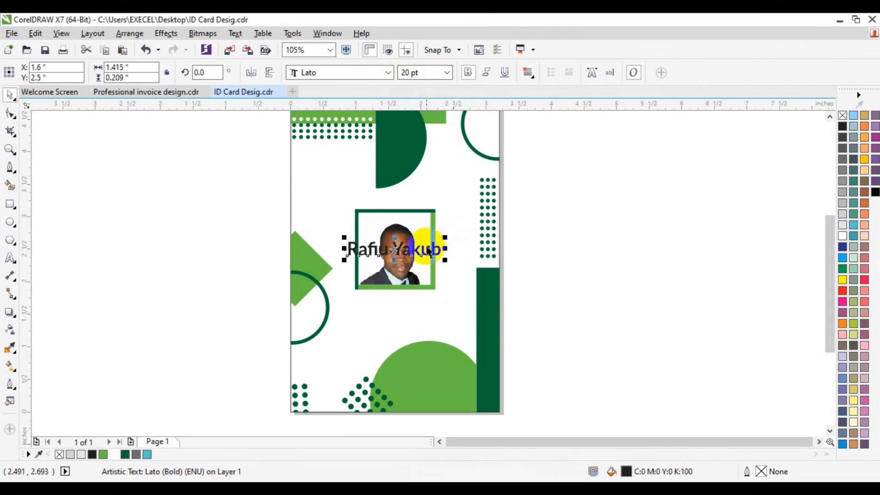
pyautogui.moveTo(425, 245); pyautogui.dragTo(406, 309)
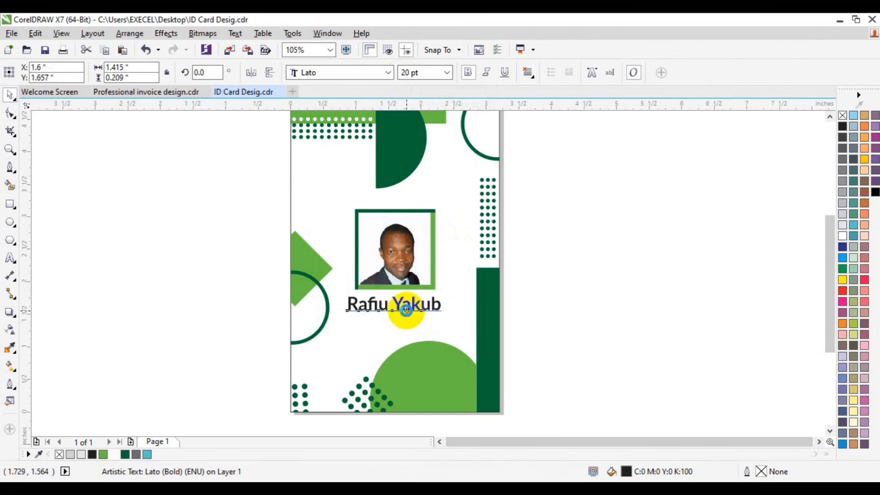
# - Duplicate the name text at 10 pt, change its wording to CREATIVE DIRECTOR, and center it on the page
pyautogui.hotkey('ctrl', 'd')
pyautogui.click(447, 73)
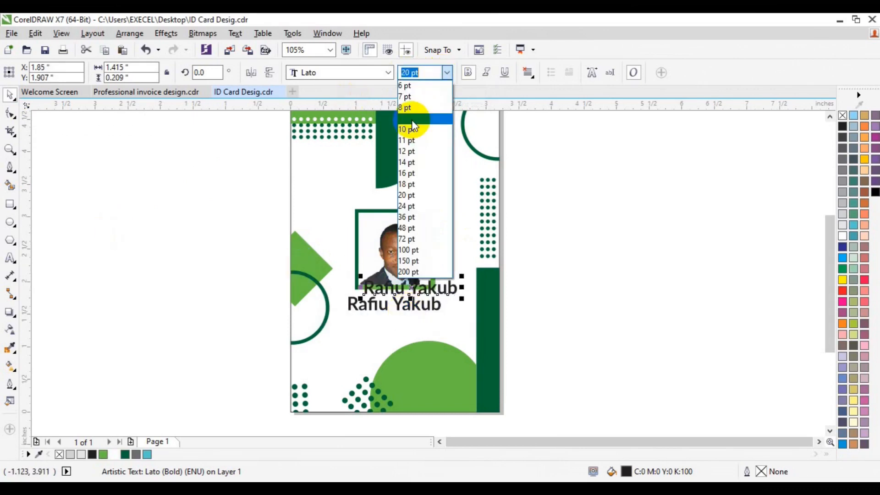
pyautogui.click(411, 131)
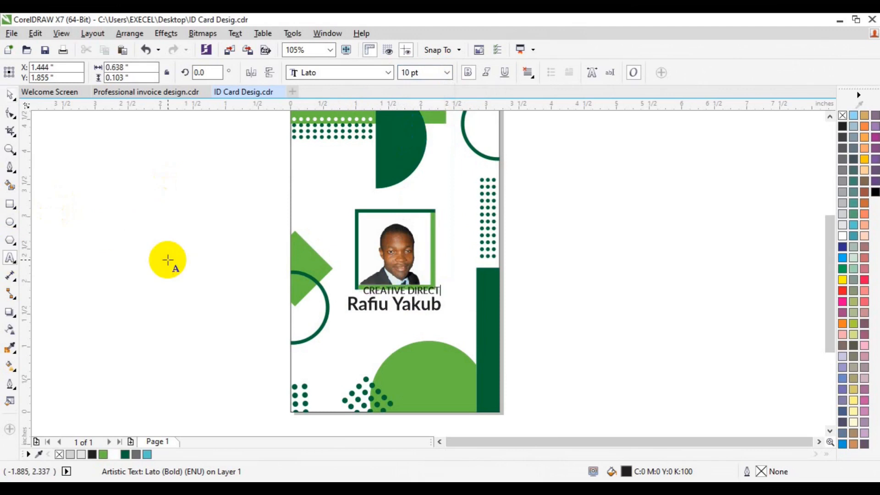
pyautogui.click(10, 93)
pyautogui.press('p')
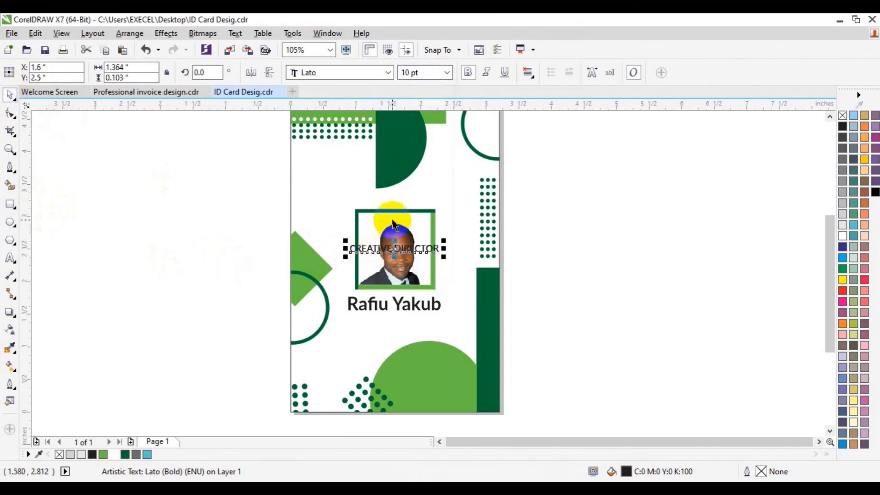
# - Reduce the CREATIVE DIRECTOR text to 8 pt and move it straight down beneath the name
pyautogui.click(449, 77)
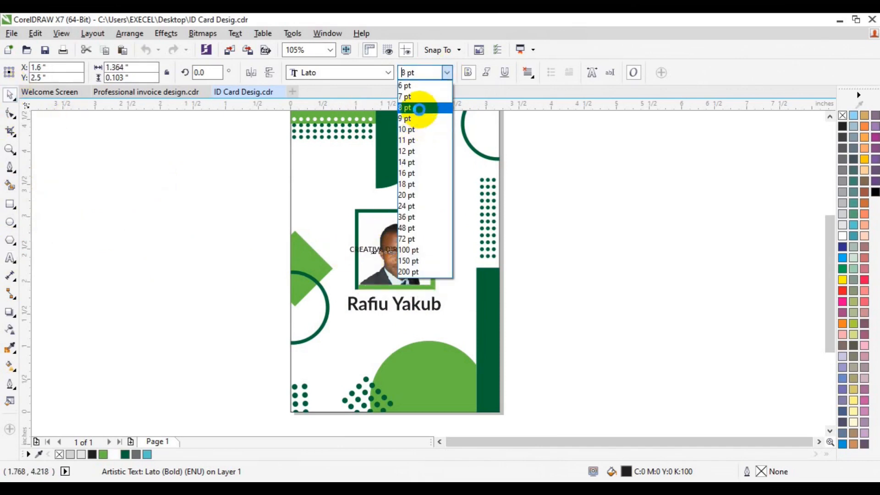
pyautogui.click(420, 108)
pyautogui.moveTo(397, 255); pyautogui.dragTo(399, 315)
pyautogui.hotkey('ctrl', 'z')
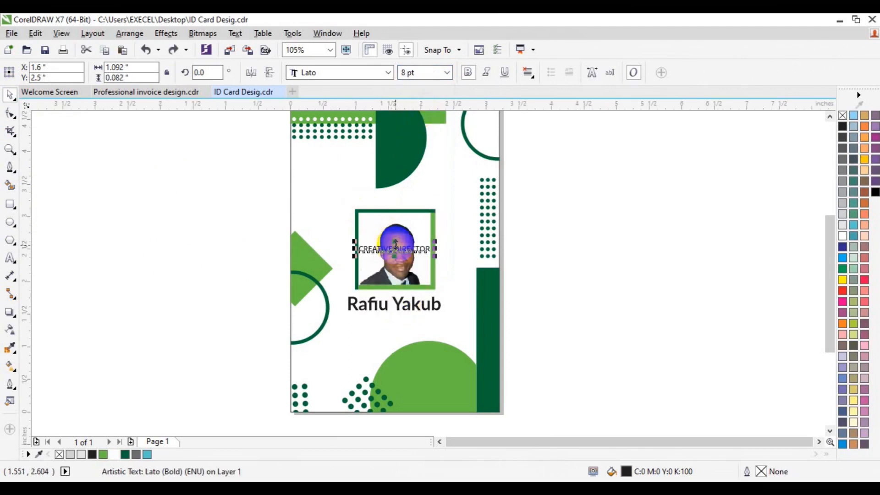
pyautogui.press('Escape')
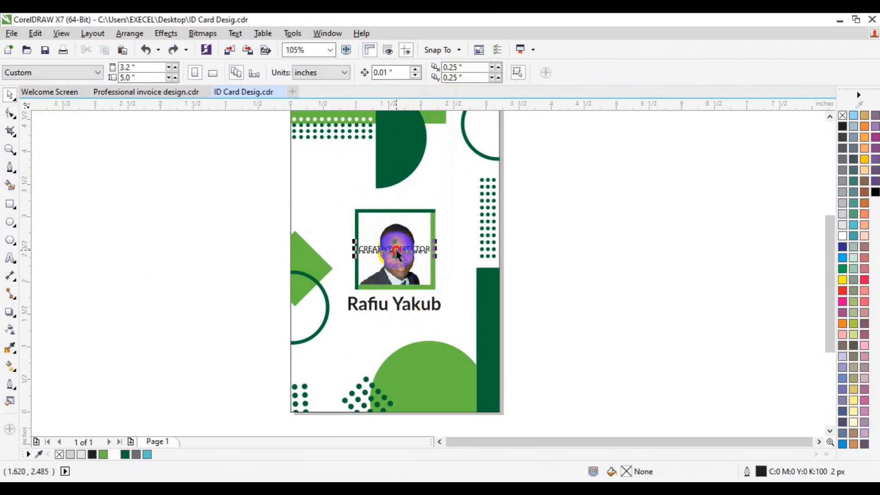
pyautogui.click(397, 249)
pyautogui.moveTo(396, 249); pyautogui.dragTo(398, 322)
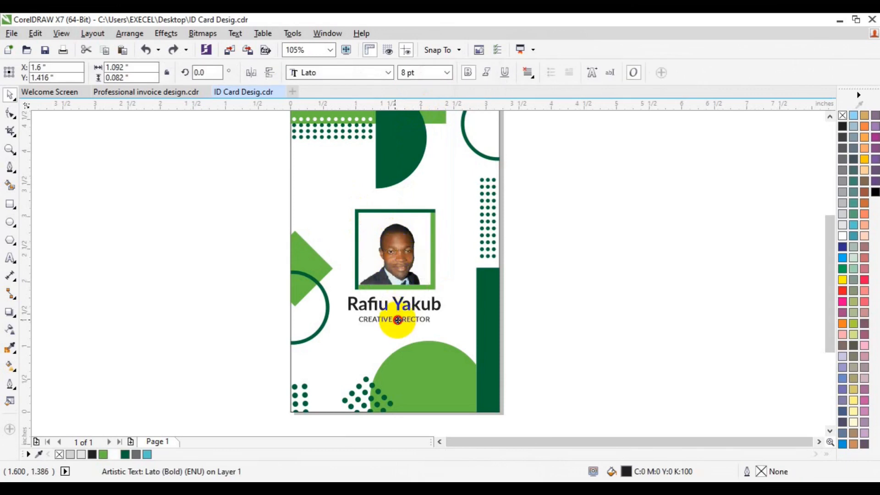
# - Duplicate the CREATIVE DIRECTOR text just below itself and change its wording to EXPIRE: 02.00.2000
pyautogui.keyDown('shift'); pyautogui.click(399, 304); pyautogui.keyUp('shift')
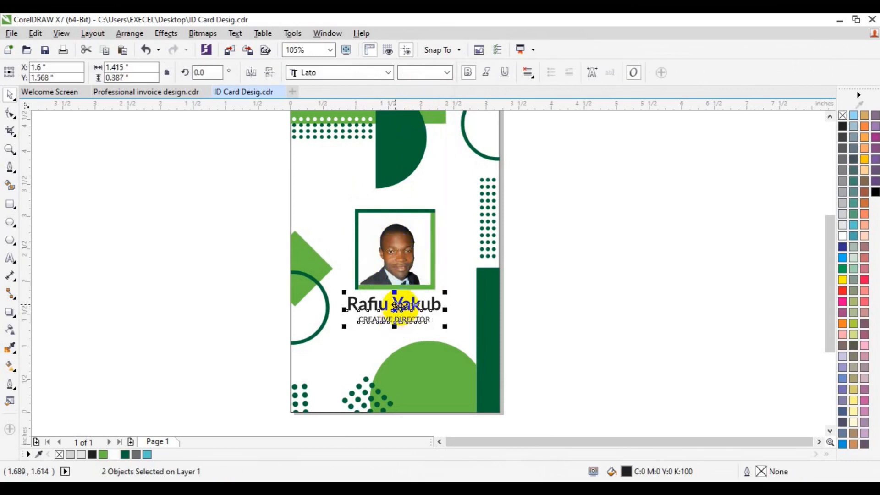
pyautogui.click(595, 293)
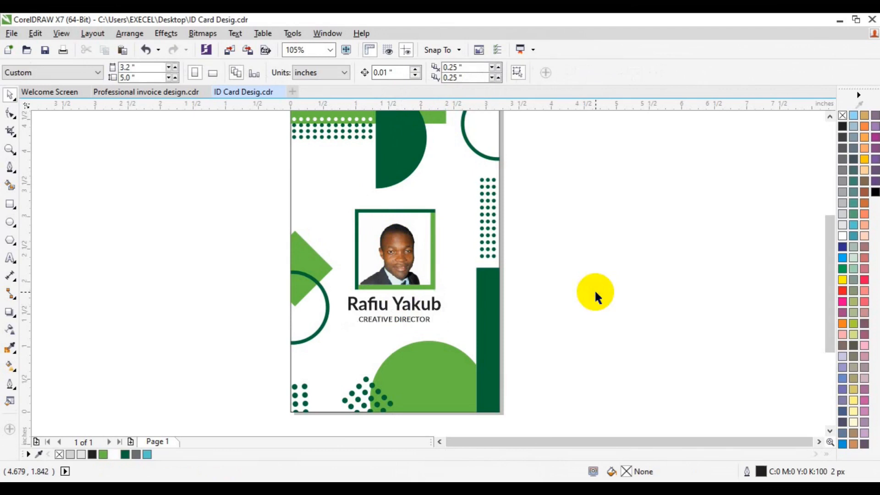
pyautogui.click(406, 320)
pyautogui.moveTo(409, 308); pyautogui.dragTo(397, 334)
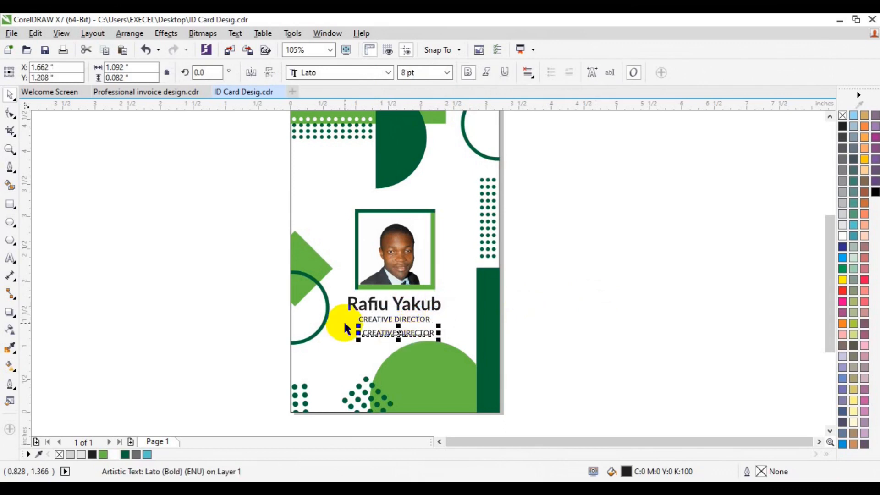
pyautogui.click(13, 260)
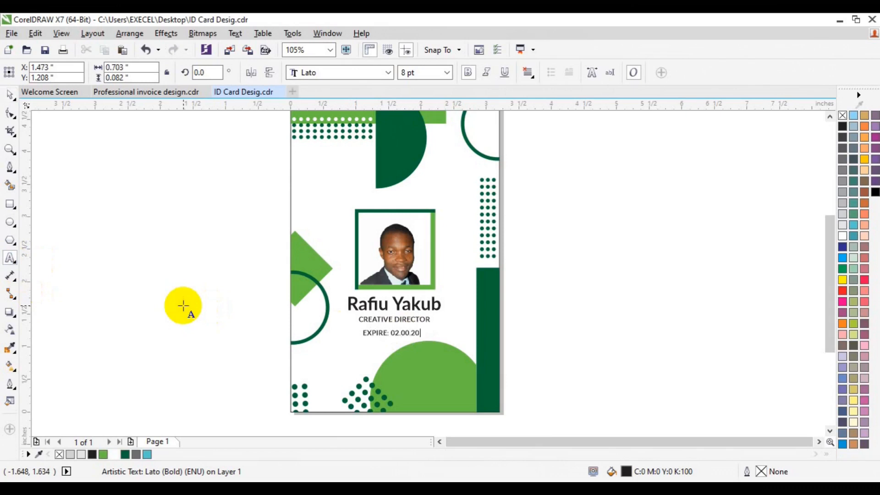
pyautogui.click(9, 96)
# - Enlarge the EXPIRE text to 12 pt, center it on the page, and move it straight down beneath the job title
pyautogui.click(447, 72)
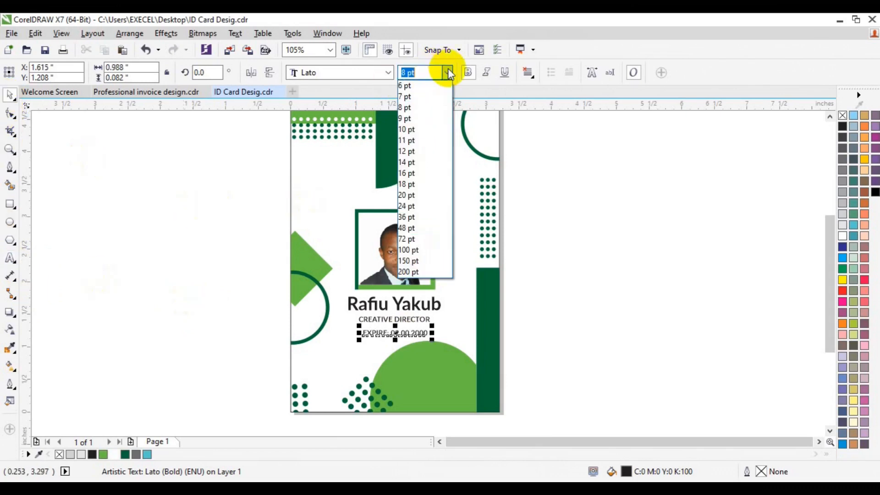
pyautogui.click(408, 148)
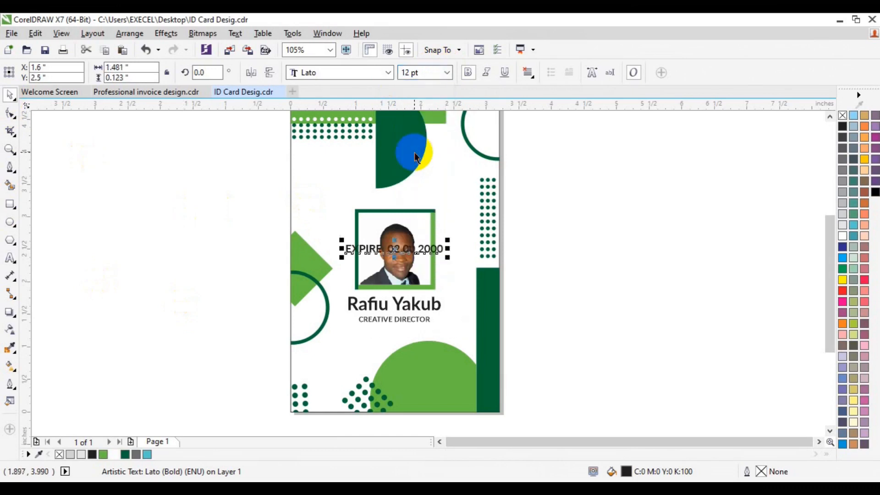
pyautogui.moveTo(392, 248); pyautogui.dragTo(393, 336)
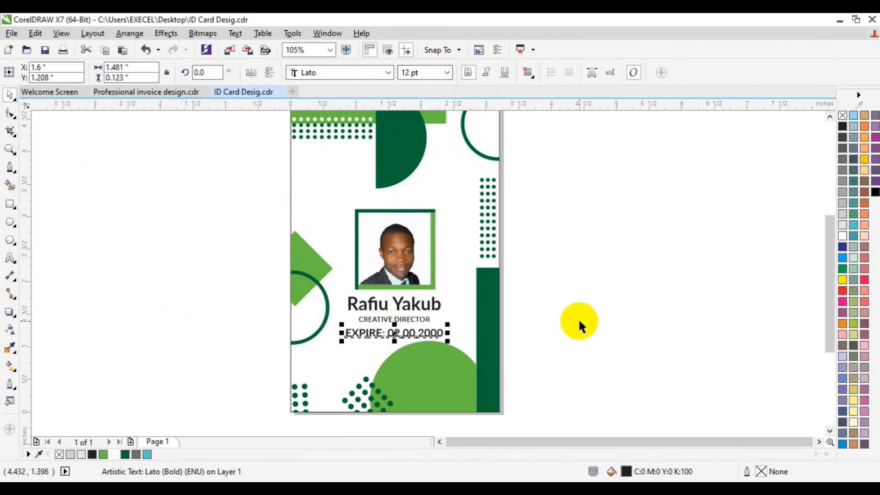
pyautogui.click(575, 323)
# - Group the name and job title texts, and group them with the EXPIRE line
pyautogui.click(402, 318)
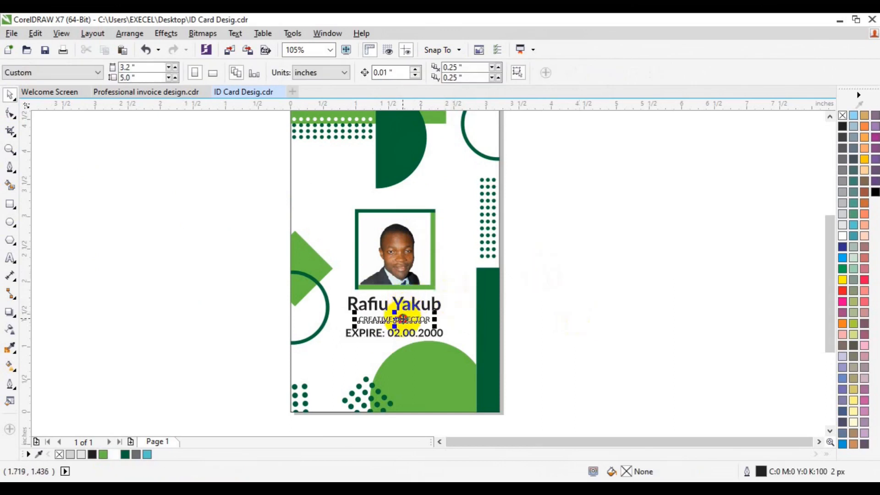
pyautogui.keyDown('shift'); pyautogui.click(401, 302); pyautogui.keyUp('shift')
pyautogui.hotkey('ctrl', 'g')
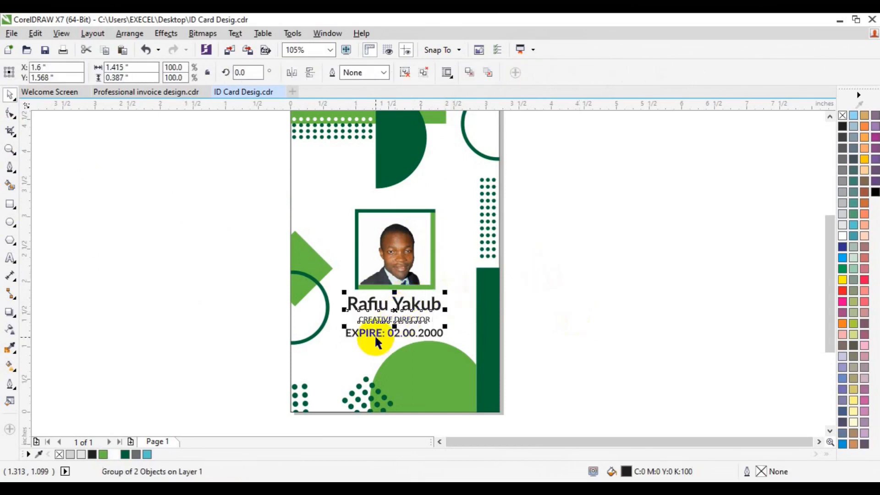
pyautogui.keyDown('shift'); pyautogui.click(375, 334); pyautogui.keyUp('shift')
pyautogui.hotkey('ctrl', 'g')
pyautogui.keyDown('shift'); pyautogui.click(331, 353); pyautogui.keyUp('shift')
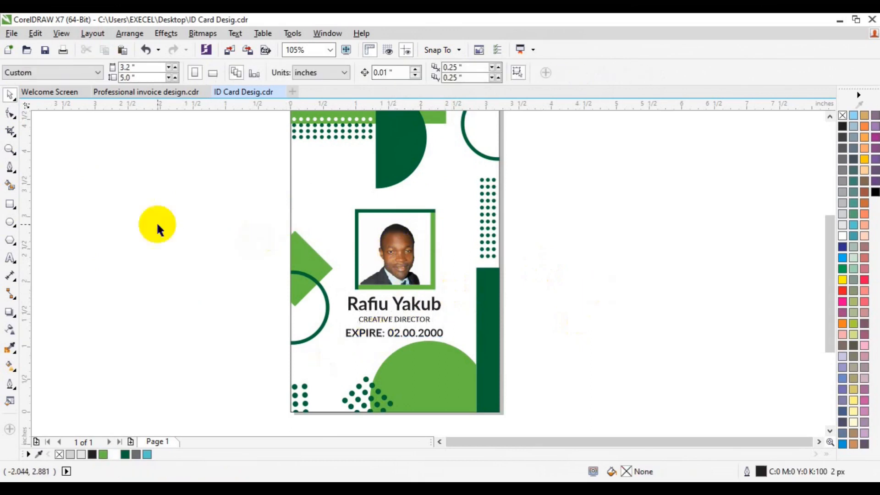
# - Draw a white, outline-free square about 0.55 inch wide on the green semicircle at the card's bottom
pyautogui.click(10, 149)
pyautogui.click(90, 72)
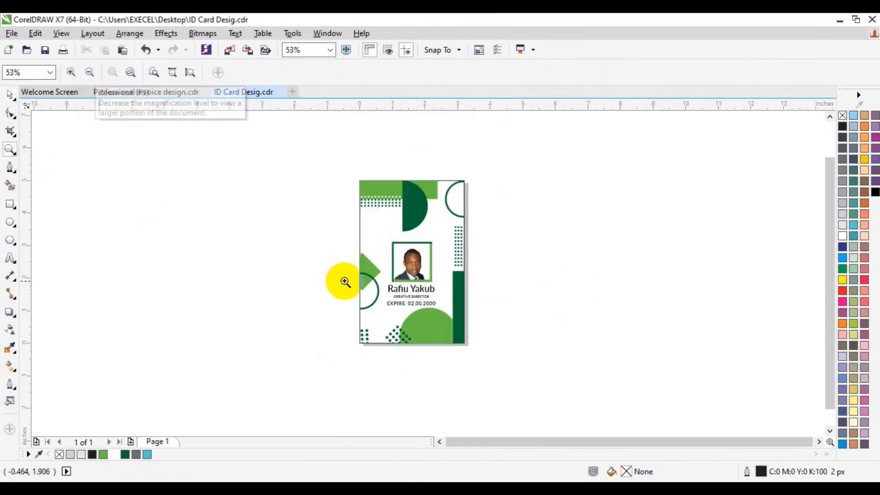
pyautogui.click(449, 319)
pyautogui.click(10, 204)
pyautogui.moveTo(369, 274); pyautogui.dragTo(404, 309)
pyautogui.click(843, 236)
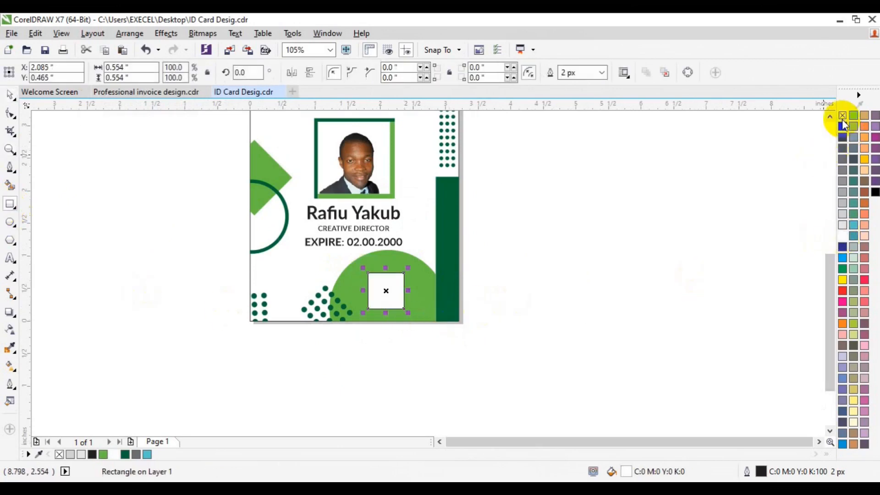
# - Import the QR code image images3.png from the freepik stockpoto folder and place it near the white square
pyautogui.click(232, 52)
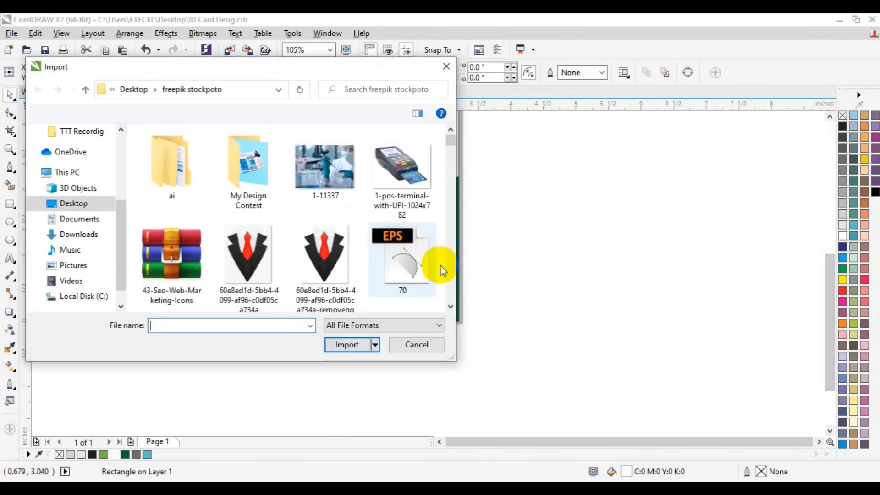
pyautogui.scroll(-5, 450, 288)
pyautogui.scroll(-10, 450, 288)
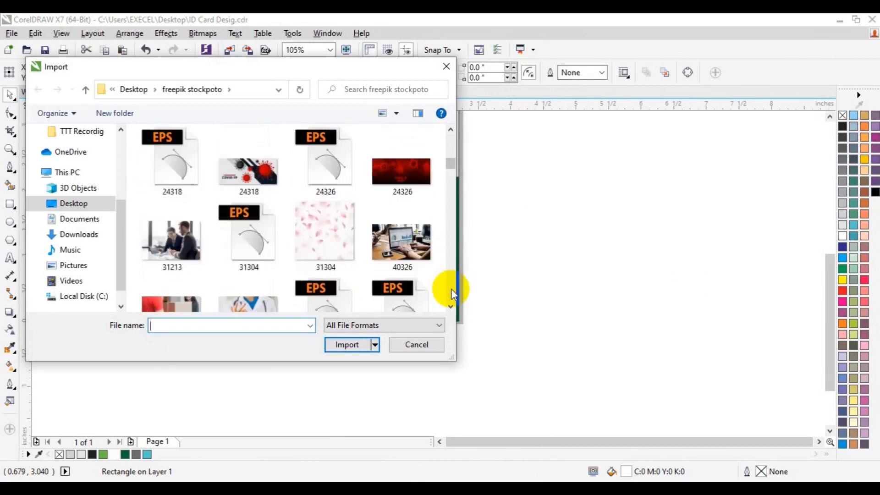
pyautogui.scroll(-10, 451, 289)
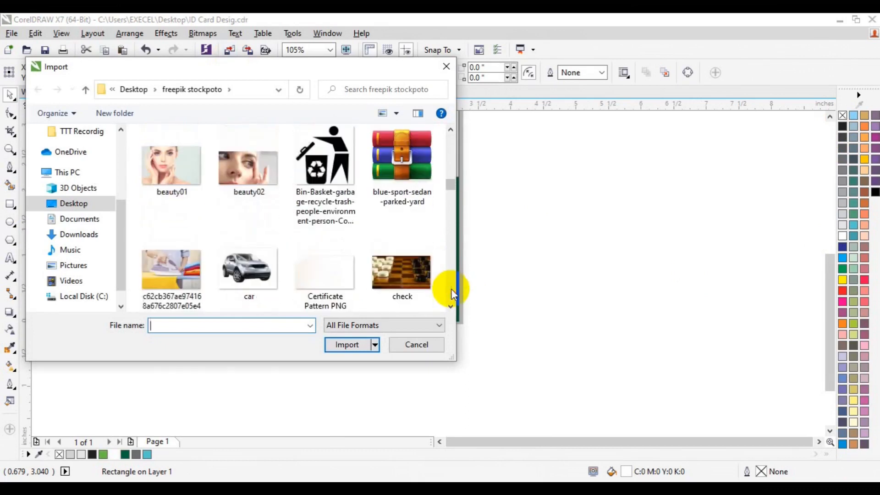
pyautogui.scroll(-10, 451, 289)
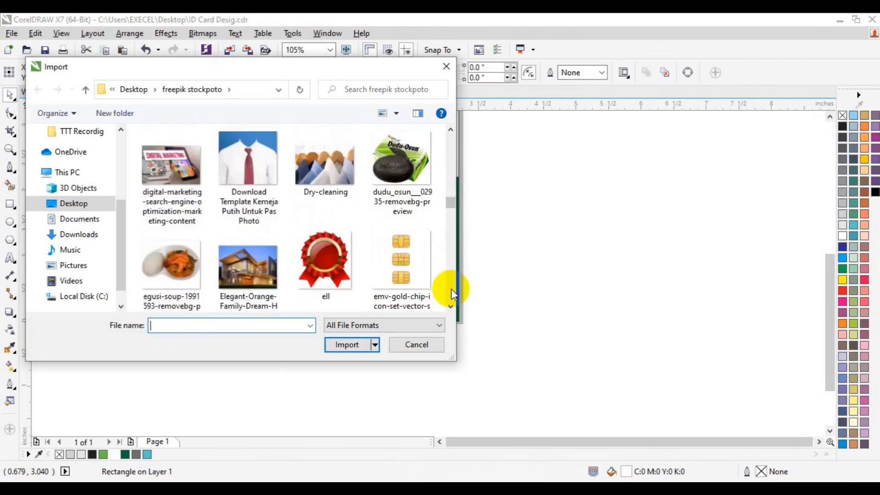
pyautogui.scroll(-8, 451, 288)
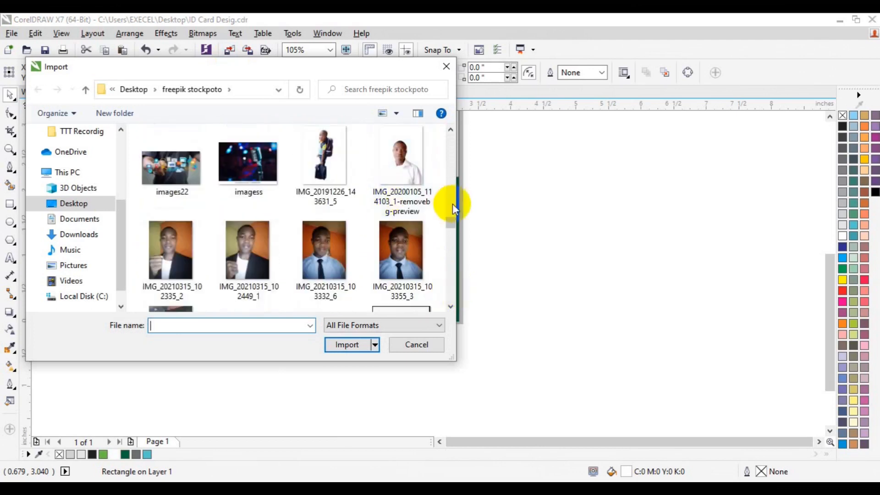
pyautogui.scroll(5, 452, 204)
pyautogui.click(402, 250)
pyautogui.click(373, 343)
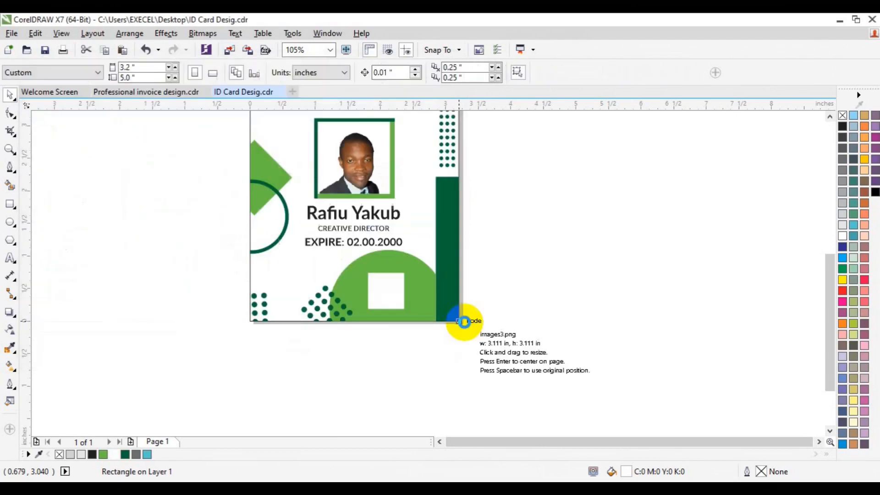
pyautogui.moveTo(535, 359); pyautogui.dragTo(386, 323)
# - PowerClip the QR code image inside the white square on the green semicircle
pyautogui.click(166, 33)
pyautogui.moveTo(216, 198)
pyautogui.click(294, 196)
pyautogui.click(374, 286)
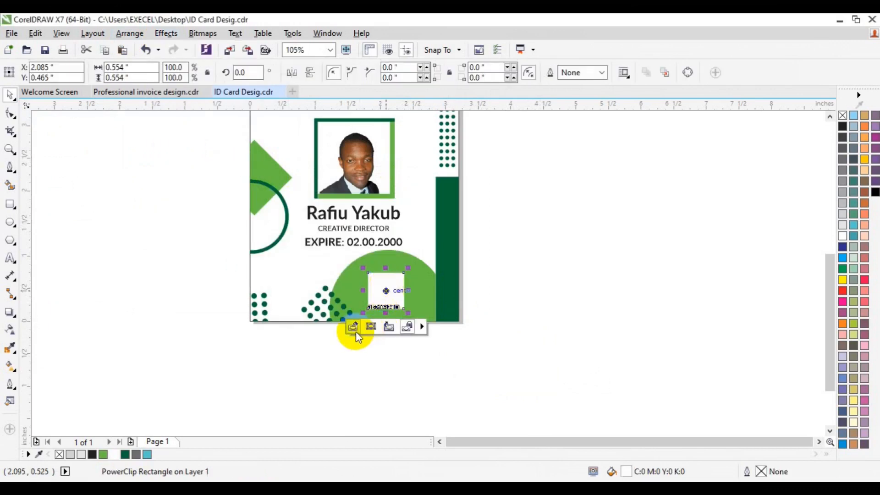
# - Edit the PowerClip contents to move the QR code up and resize it to fit the white square
pyautogui.click(354, 328)
pyautogui.click(370, 337)
pyautogui.moveTo(371, 339); pyautogui.dragTo(372, 310)
pyautogui.press('Up')
pyautogui.press('Right')
pyautogui.moveTo(407, 312); pyautogui.dragTo(405, 309)
# - Shrink the QR code slightly to leave a white margin inside its square and finish editing the PowerClip
pyautogui.click(10, 149)
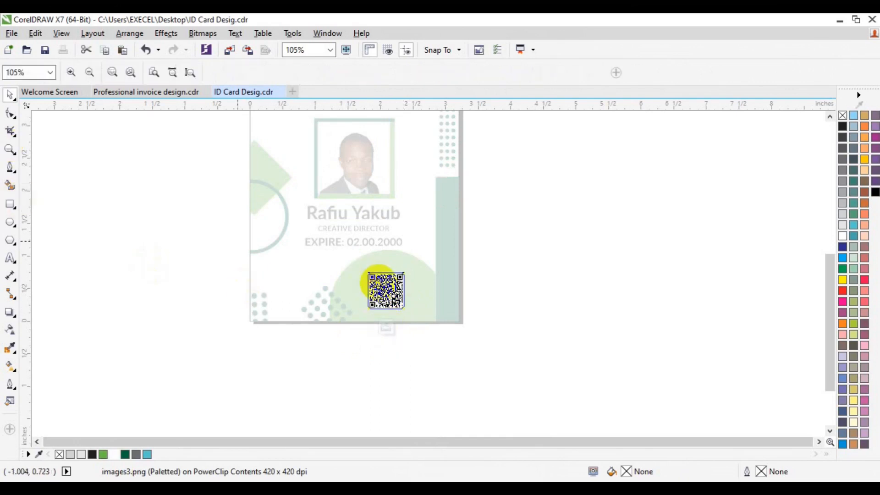
pyautogui.click(370, 277)
pyautogui.press('space')
pyautogui.moveTo(485, 328)
pyautogui.mouseDown()
pyautogui.moveTo(477, 324)
pyautogui.moveTo(487, 324)
pyautogui.mouseUp()
pyautogui.click(655, 271)
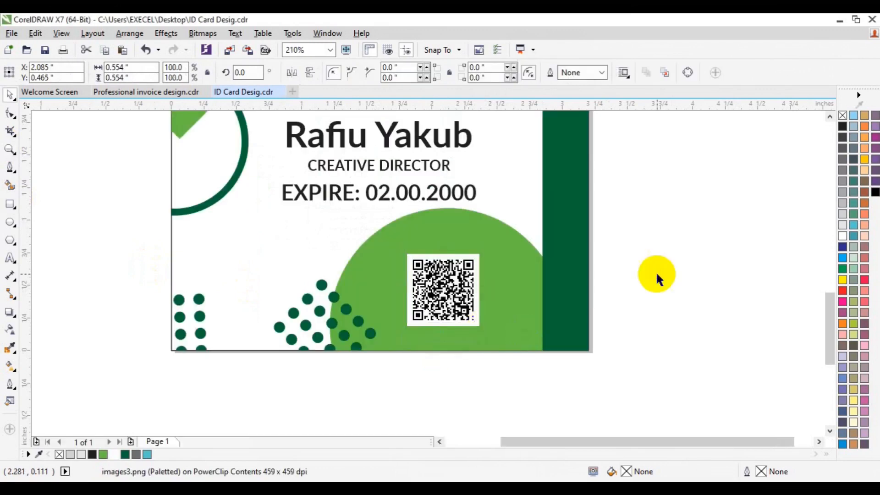
# - Draw a rectangle about 1.97 by 0.64 inches over the top green bar, ending at the bar's lower right corner and covering the dark green semicircle's top
pyautogui.click(10, 150)
pyautogui.click(46, 148)
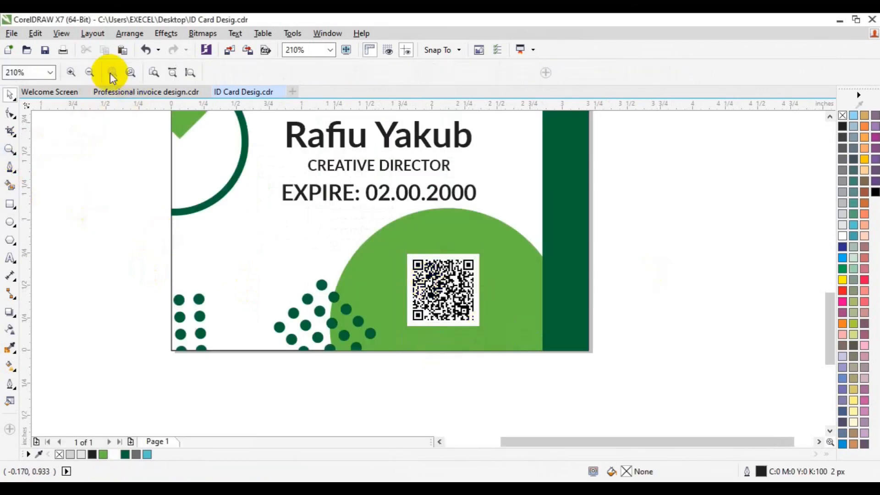
pyautogui.click(90, 73)
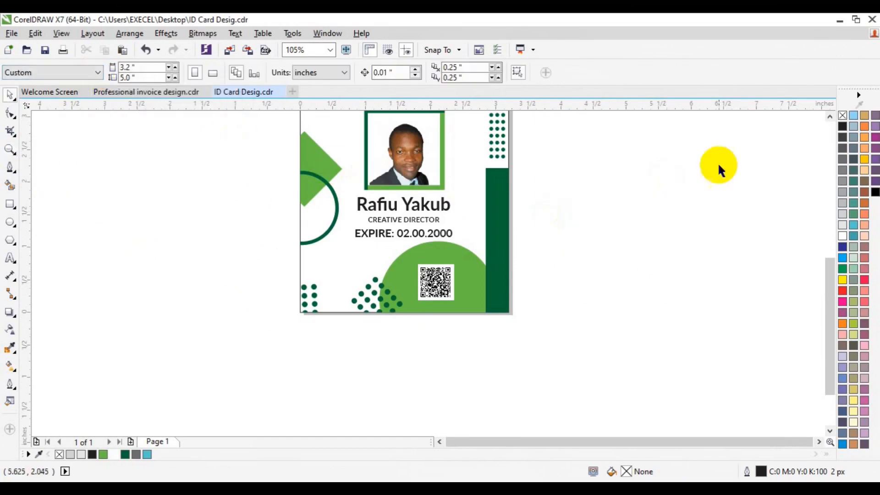
pyautogui.click(829, 116)
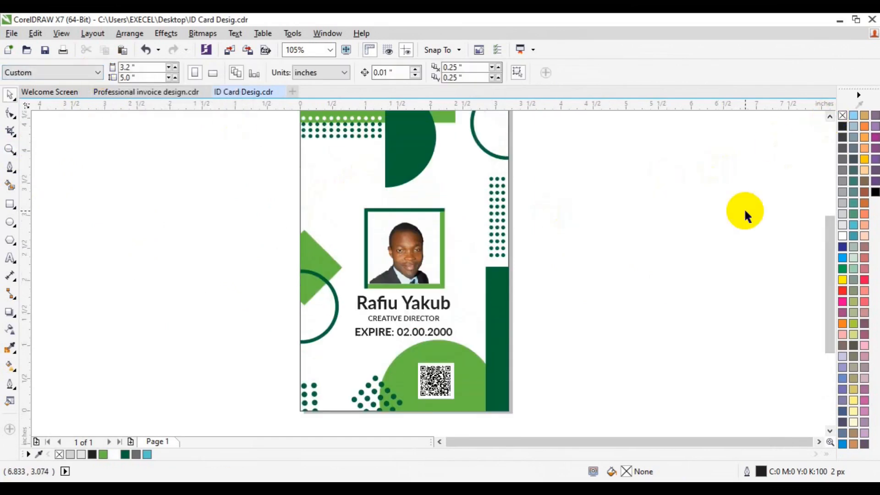
pyautogui.click(829, 116)
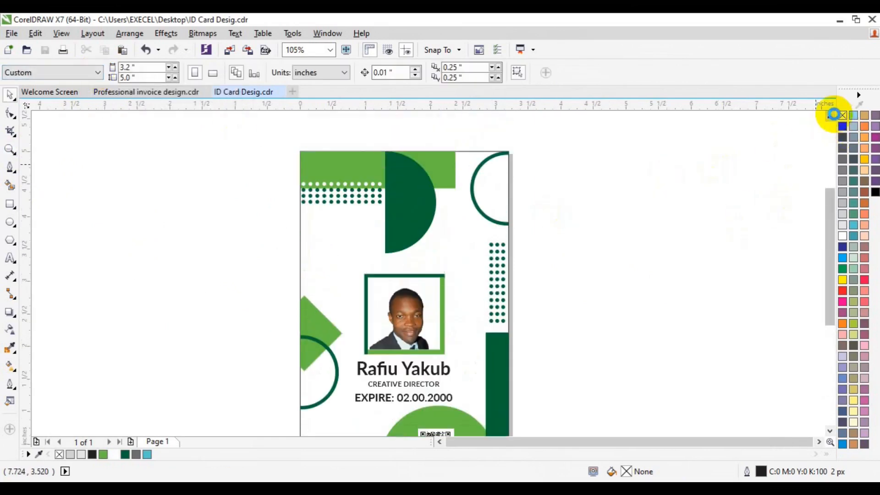
pyautogui.click(10, 204)
pyautogui.moveTo(327, 147); pyautogui.dragTo(459, 185)
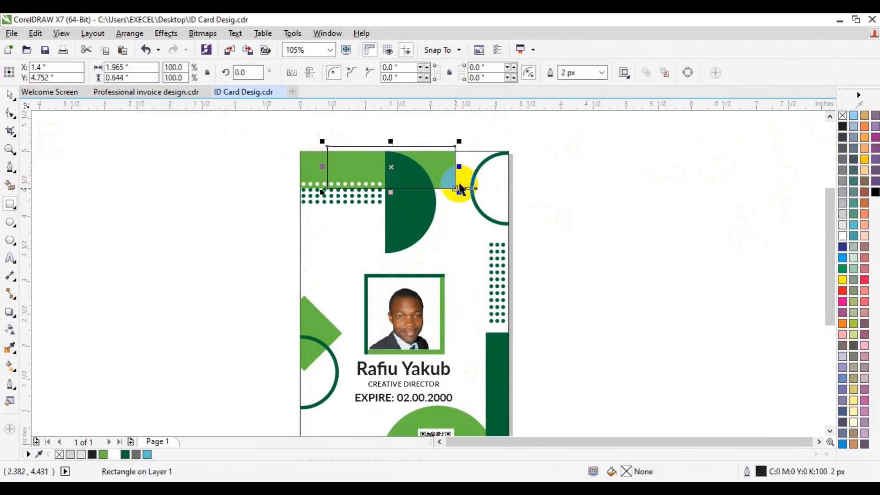
# - Trim the upper part of the dark green semicircle with the rectangle and delete the rectangle
pyautogui.keyDown('shift'); pyautogui.click(425, 232); pyautogui.keyUp('shift')
pyautogui.click(384, 73)
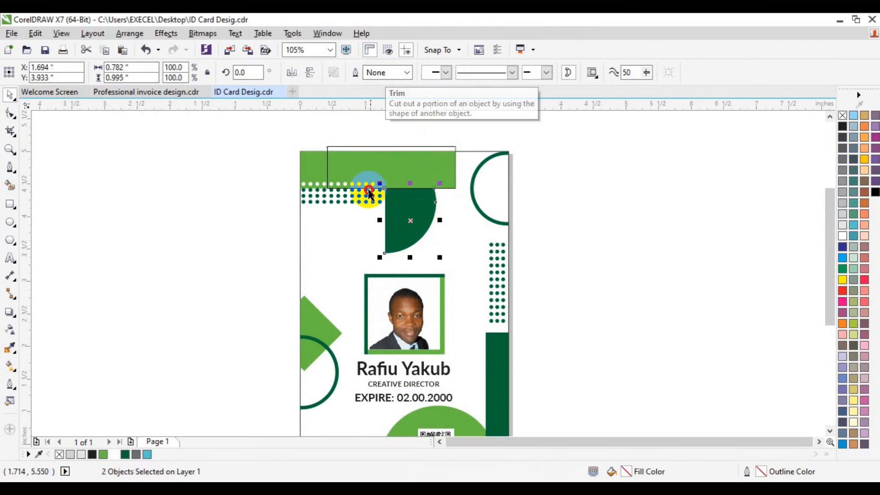
pyautogui.click(379, 162)
pyautogui.press('Escape')
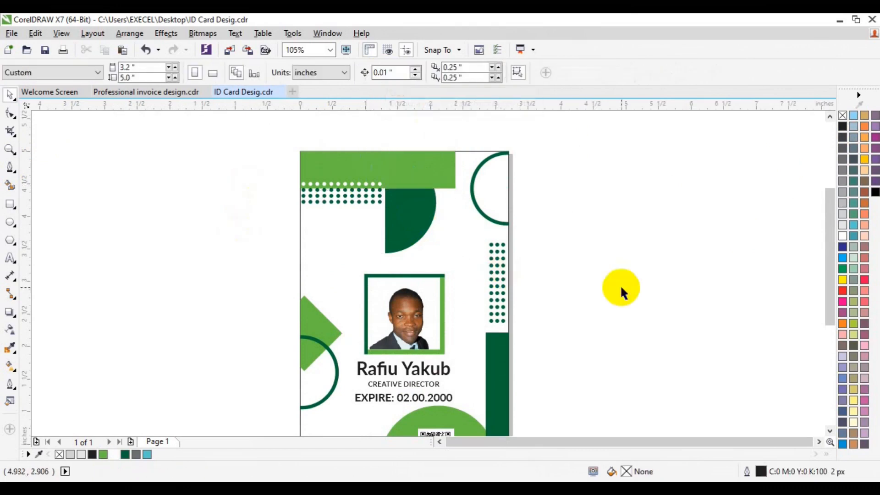
pyautogui.click(302, 190)
pyautogui.click(220, 183)
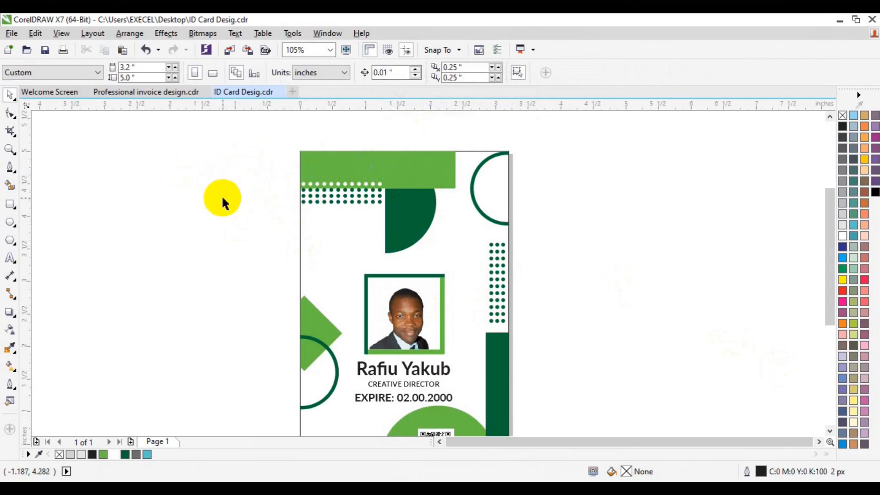
pyautogui.click(832, 428)
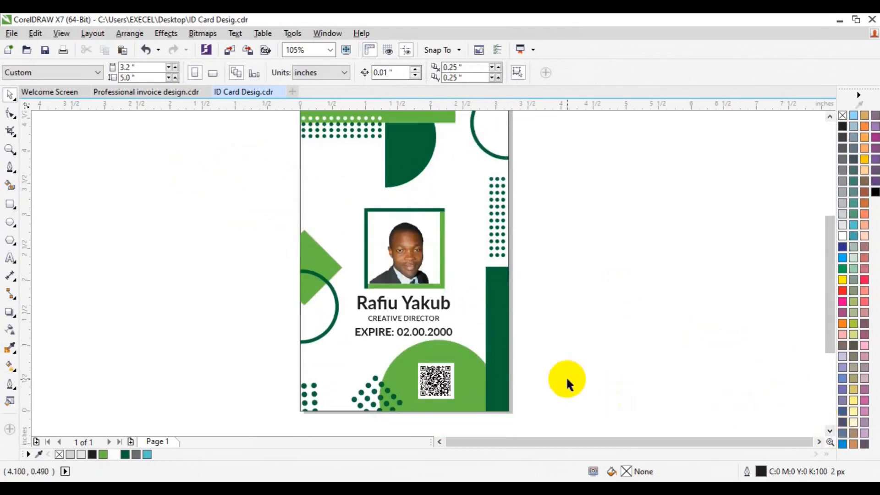
pyautogui.click(831, 116)
pyautogui.click(831, 116)
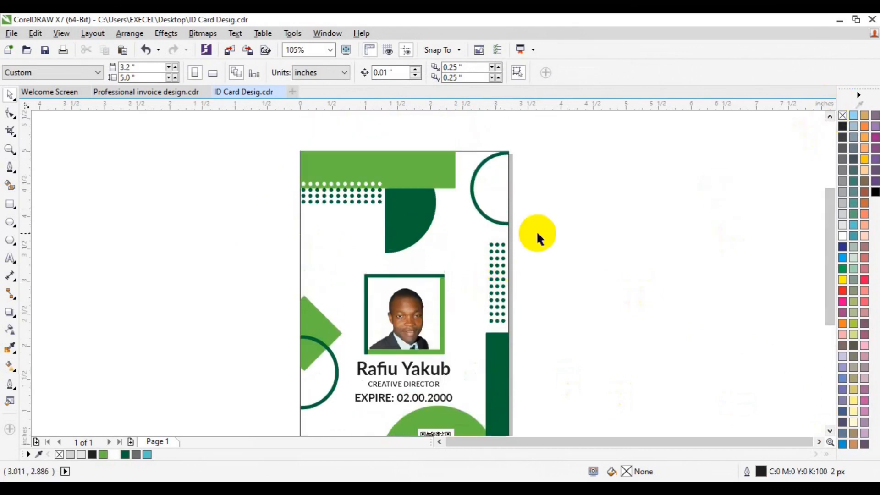